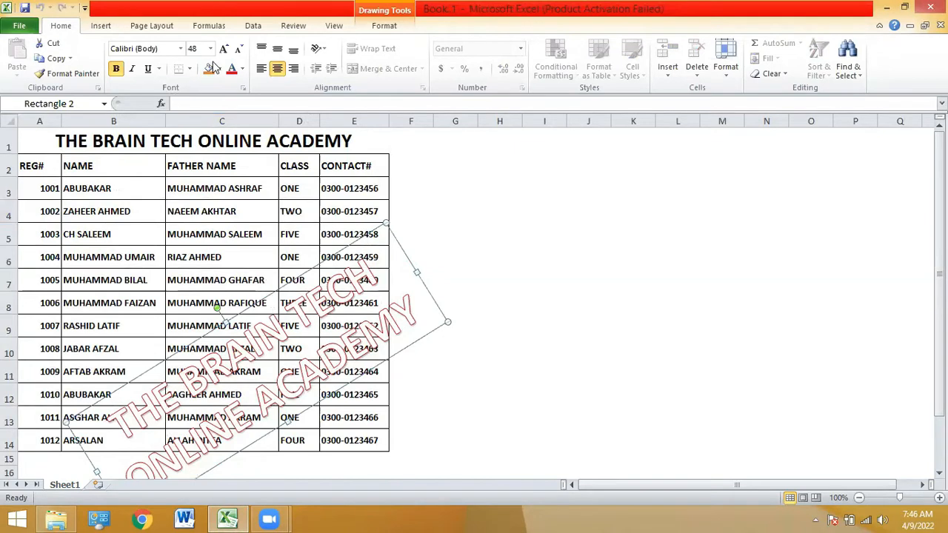
Delete the slanted THE BRAIN TECH ONLINE ACADEMY WordArt lying across the student table
click(104, 25)
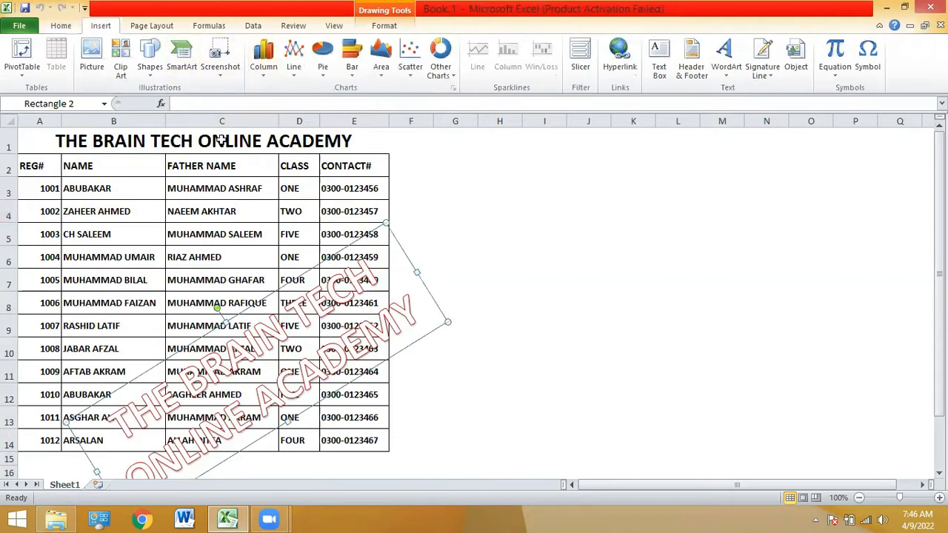
click(724, 74)
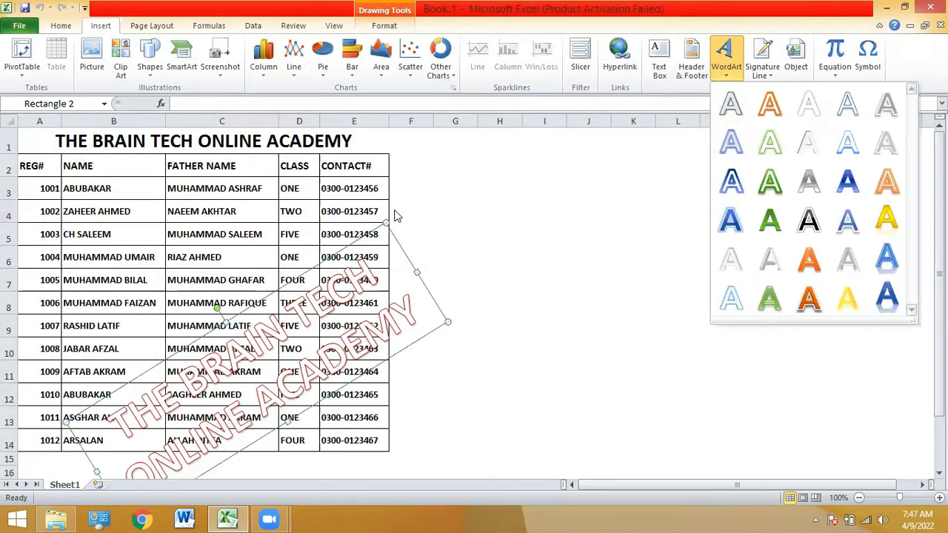
click(401, 248)
key(Delete)
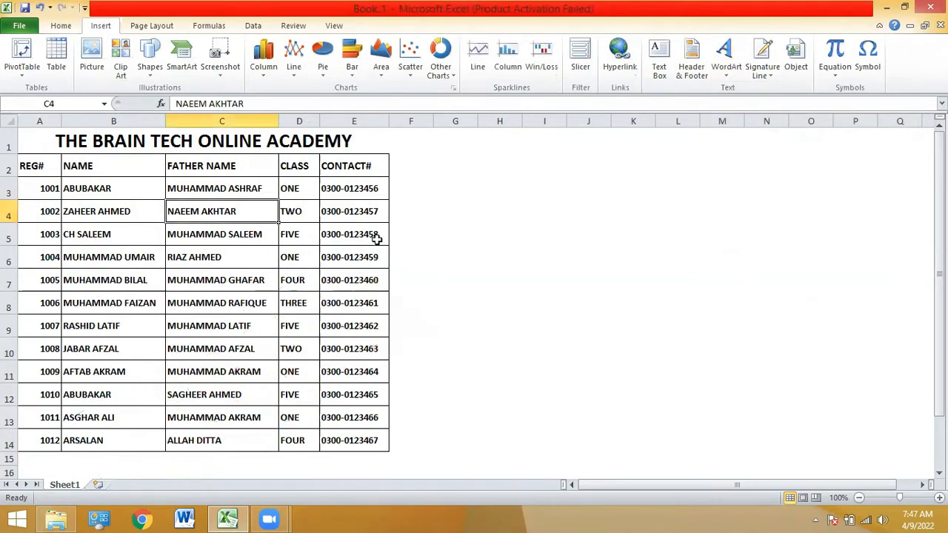
click(137, 146)
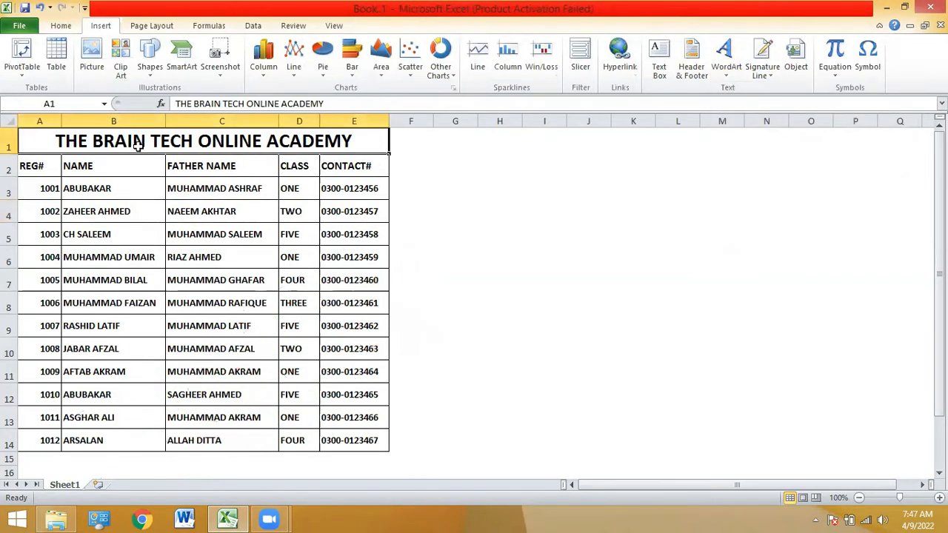
key(Down)
key(Down)
key(Down)
key(Down)
key(Down)
key(Down)
key(Up)
key(Up)
key(Right)
key(Right)
key(Right)
key(Right)
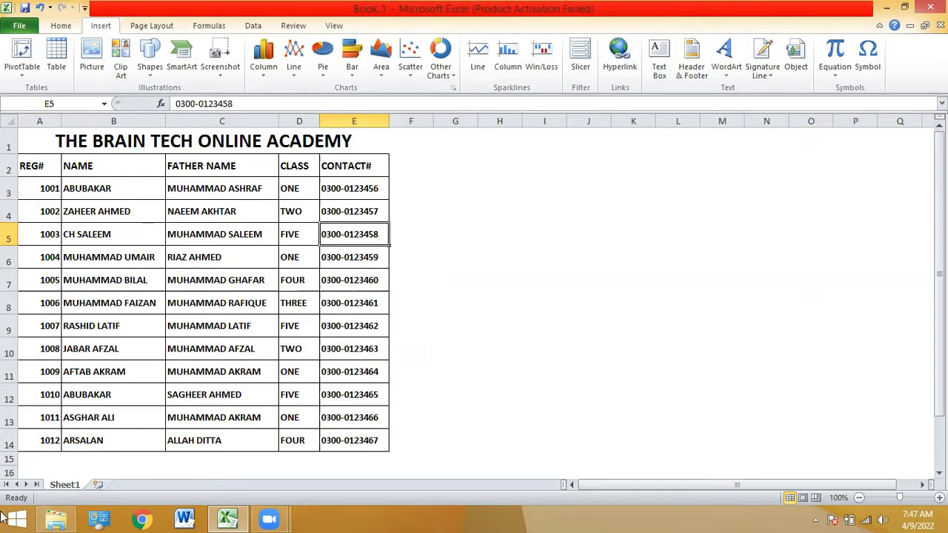
Add three blank worksheets to the workbook after Sheet1
click(98, 486)
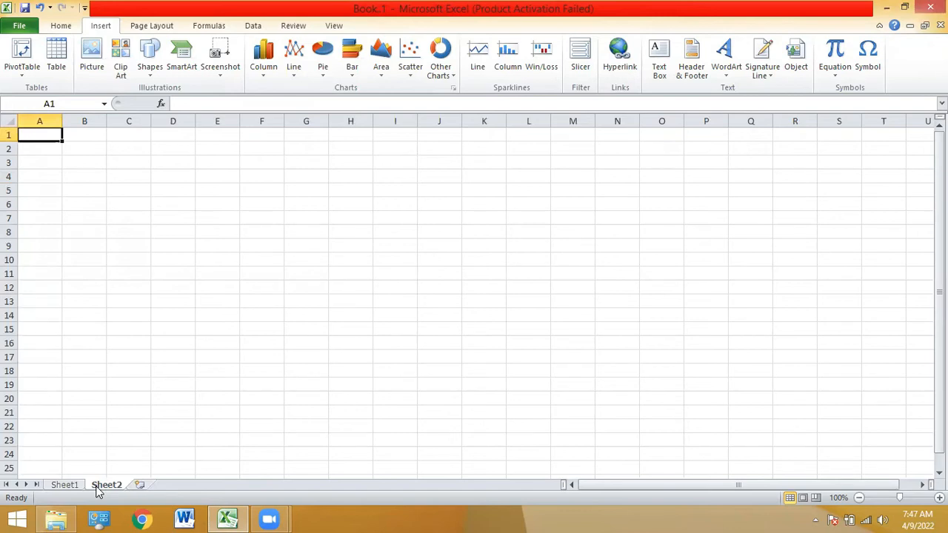
click(139, 486)
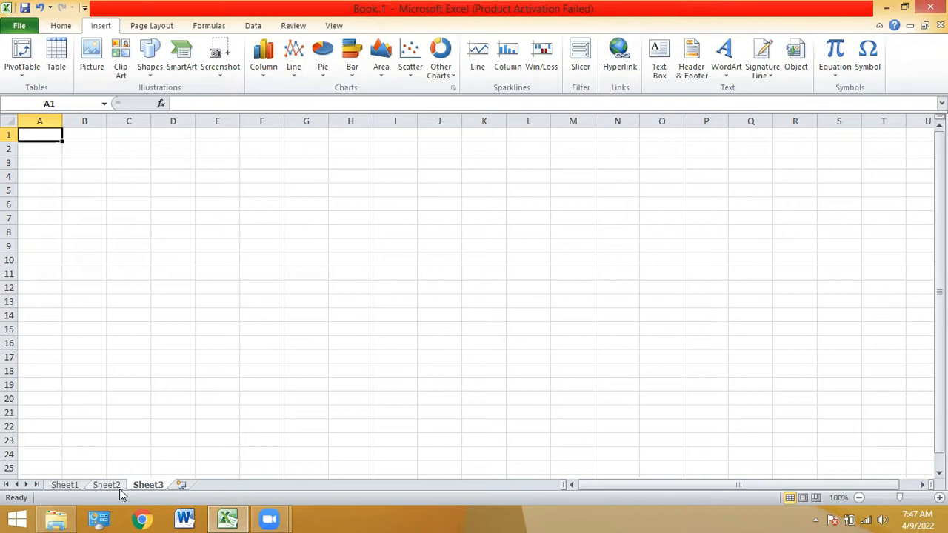
click(67, 485)
click(168, 286)
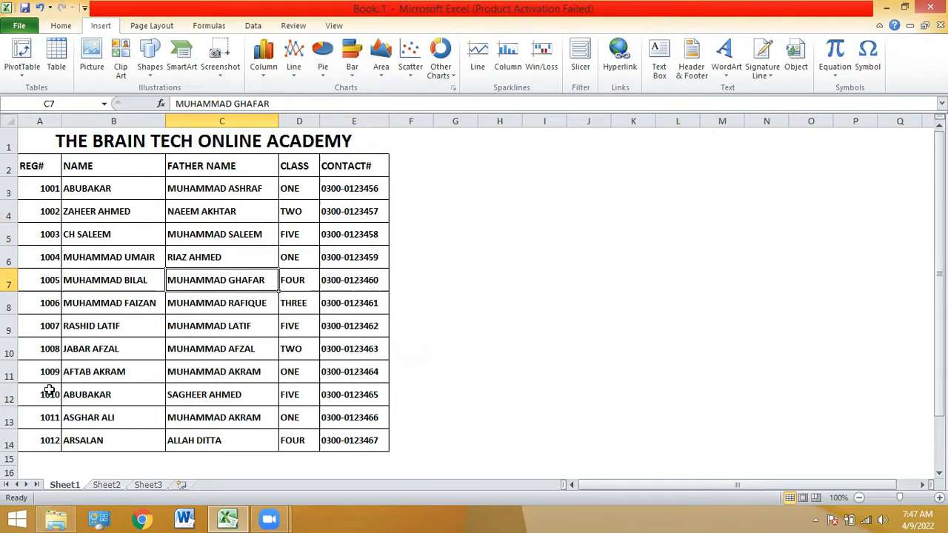
click(107, 485)
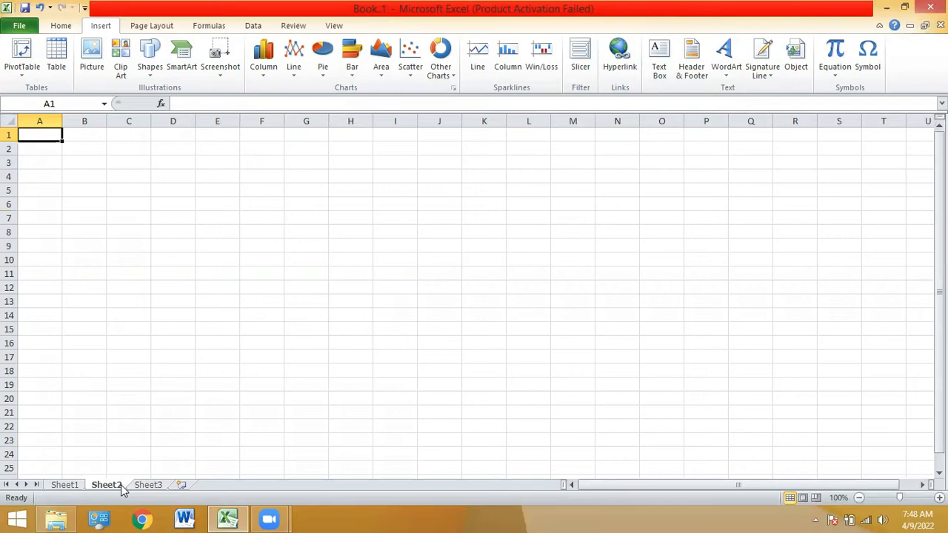
click(148, 486)
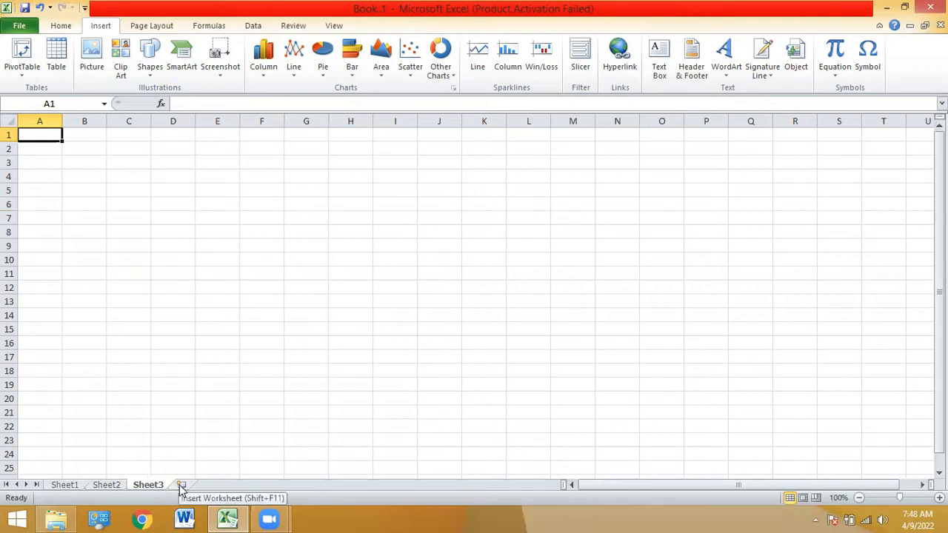
click(181, 486)
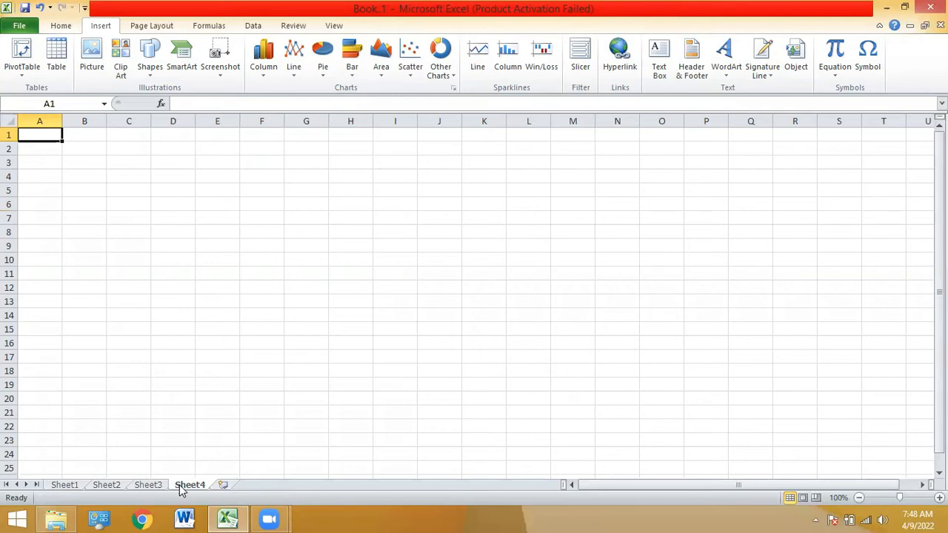
Rename the Sheet1 worksheet holding the student table as "master sheet"
click(64, 486)
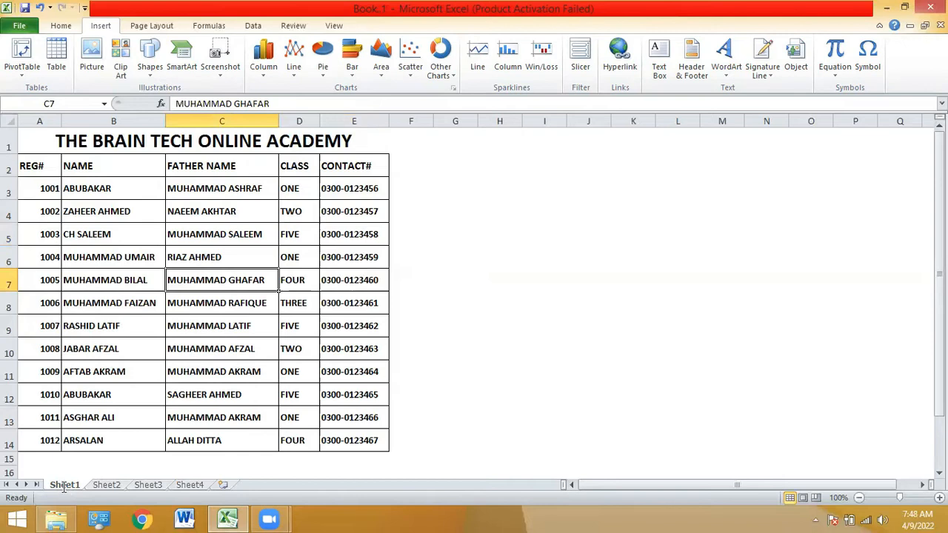
double_click(64, 486)
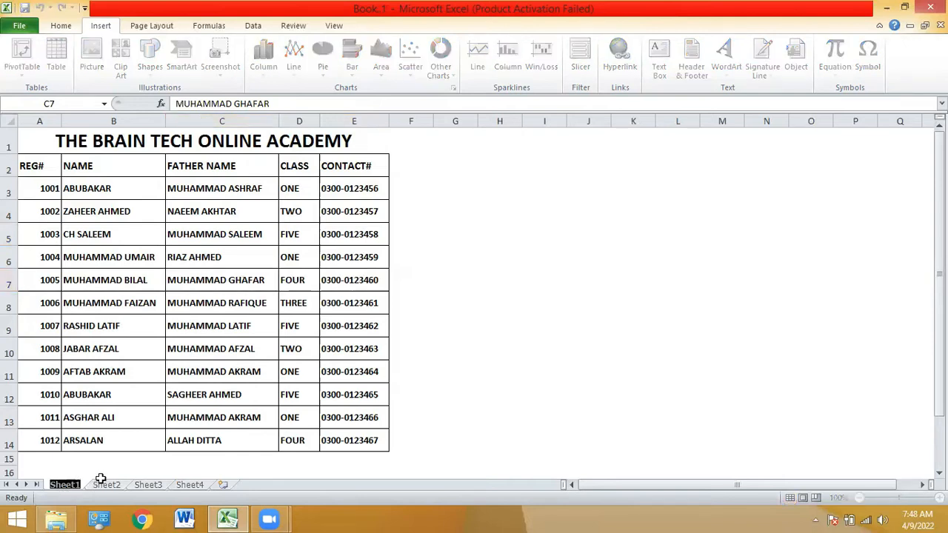
text(master)
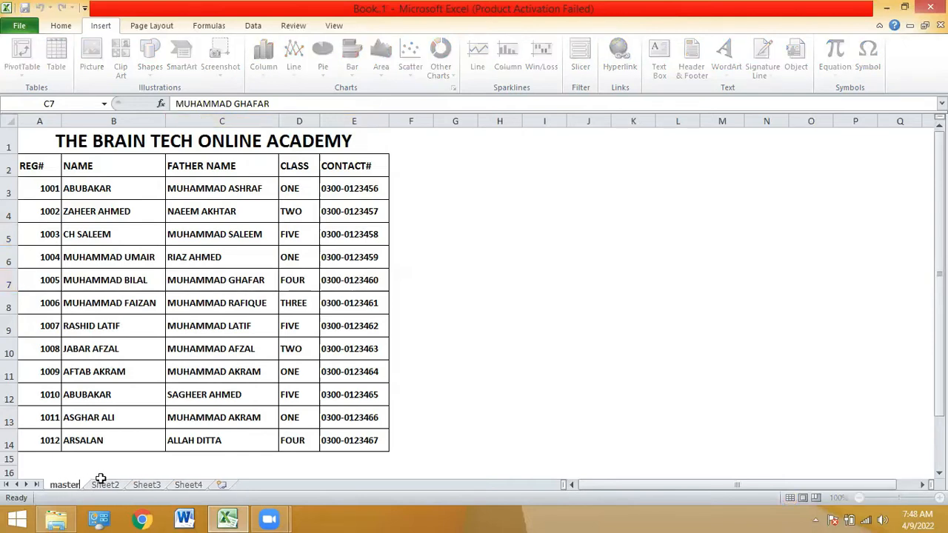
text( sheet)
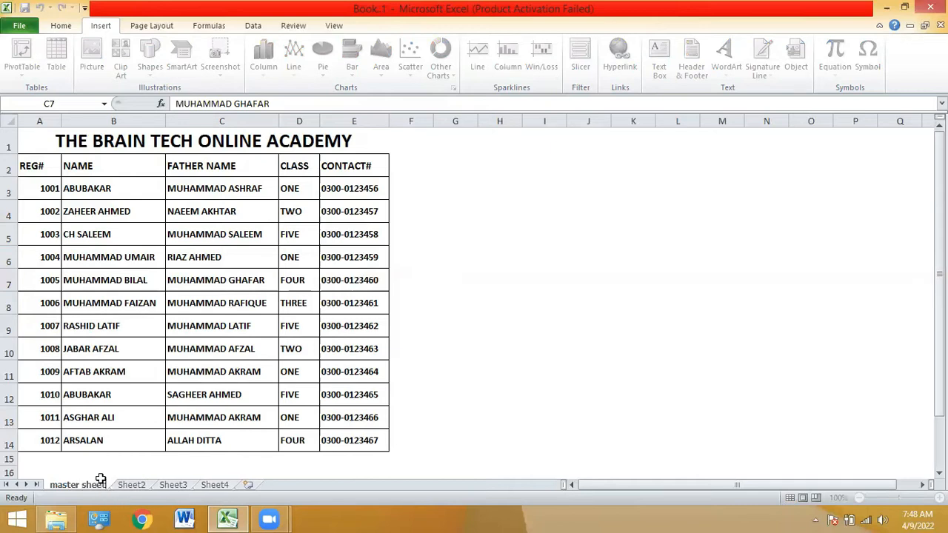
key(Return)
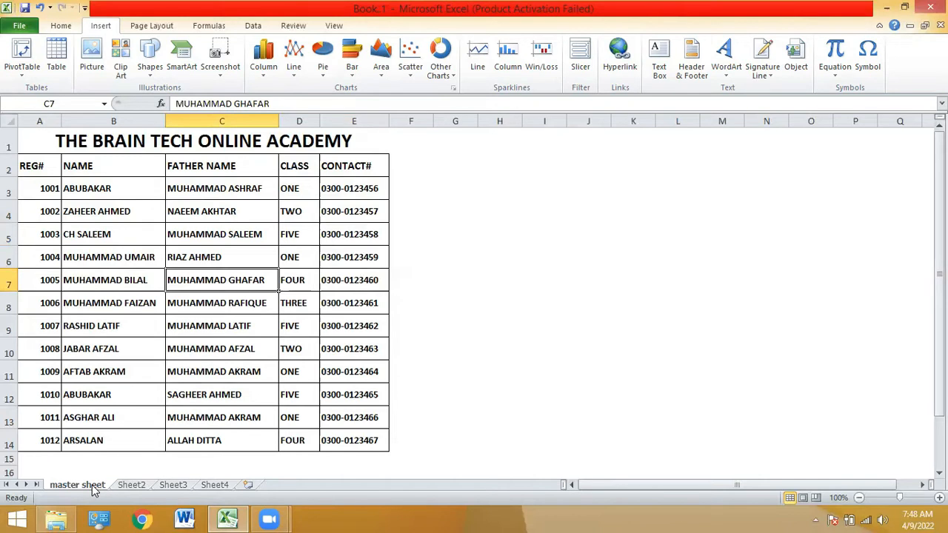
Rename the worksheet holding the student table as MASTER
right_click(94, 487)
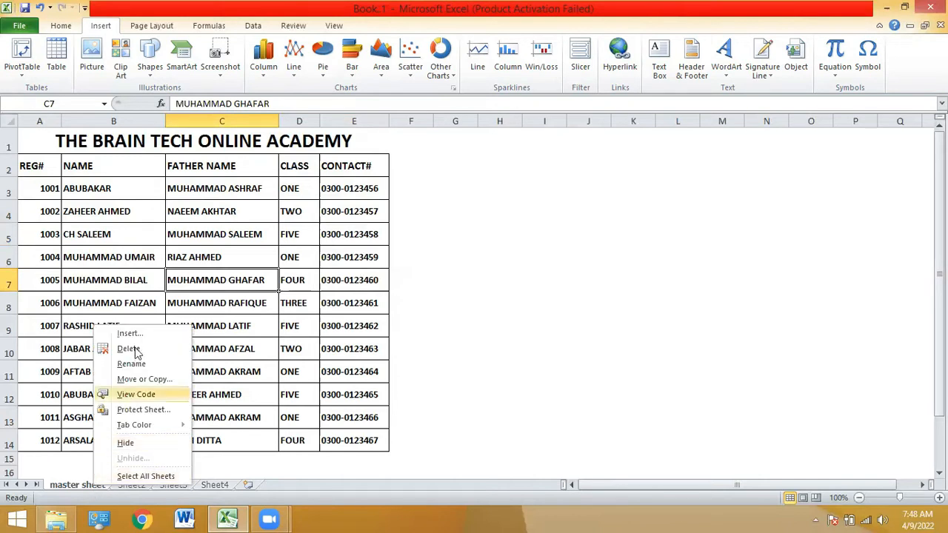
click(132, 365)
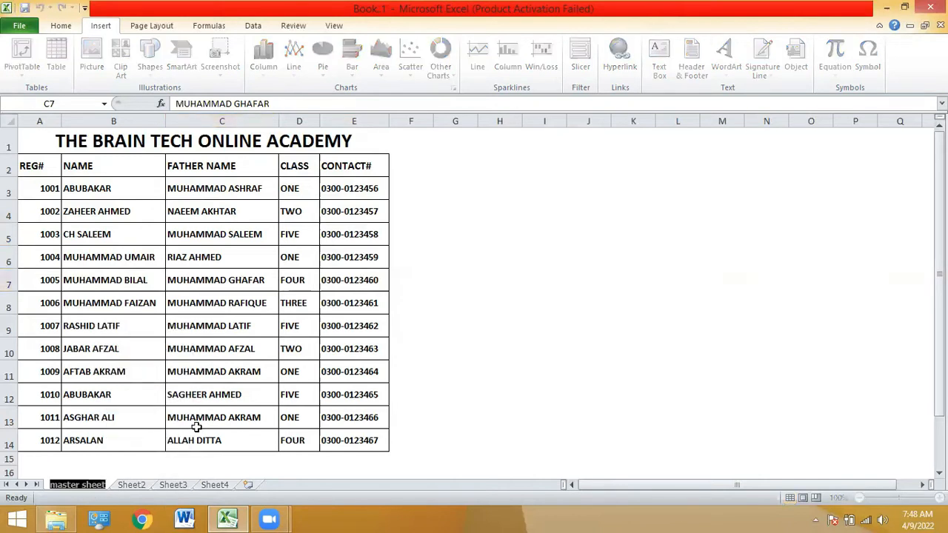
text(MASTER)
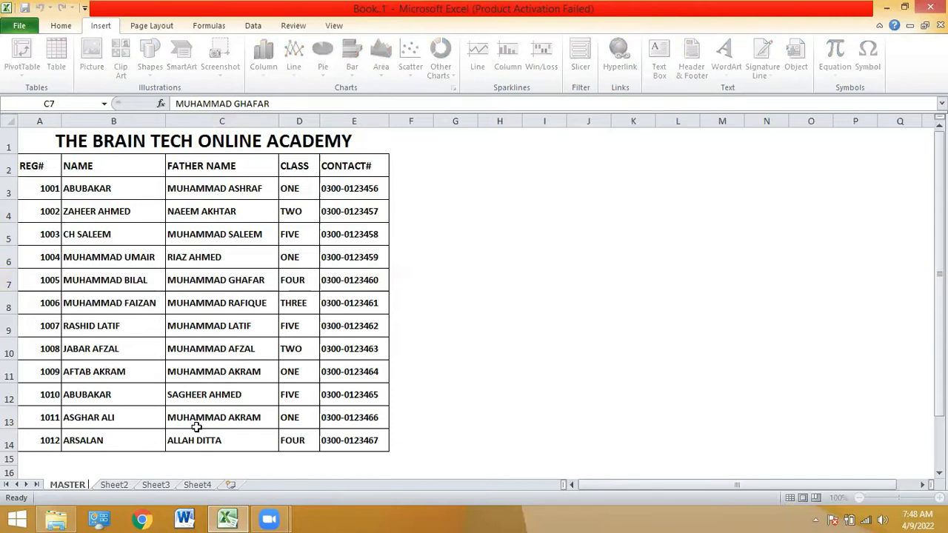
key(Return)
click(429, 296)
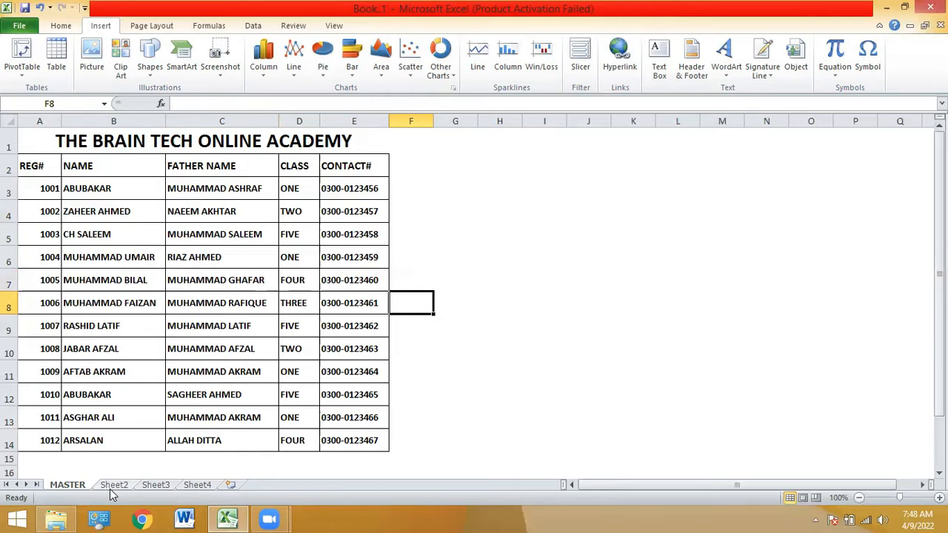
click(90, 141)
click(95, 172)
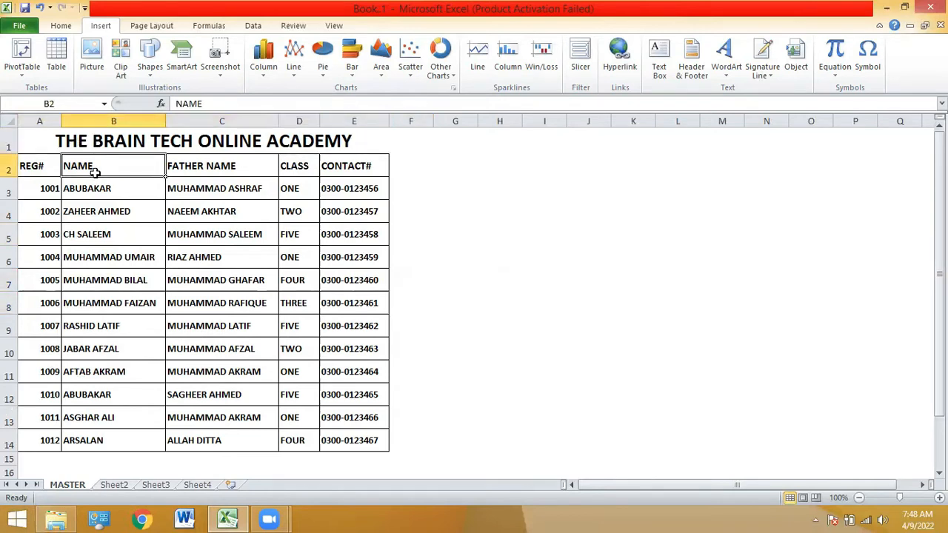
click(897, 46)
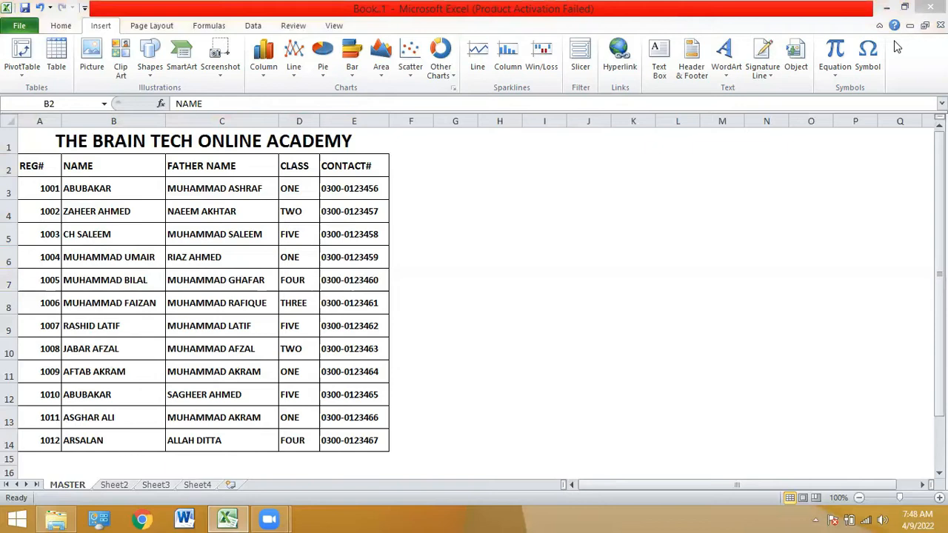
click(31, 164)
click(31, 164)
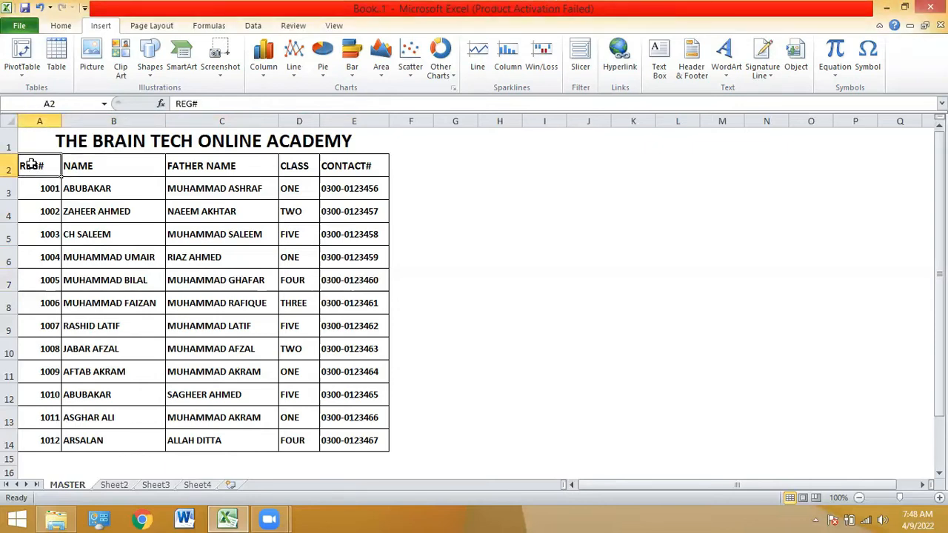
Add the column header ADMISSION DATE in cell F2, beside CONTACT#
click(416, 165)
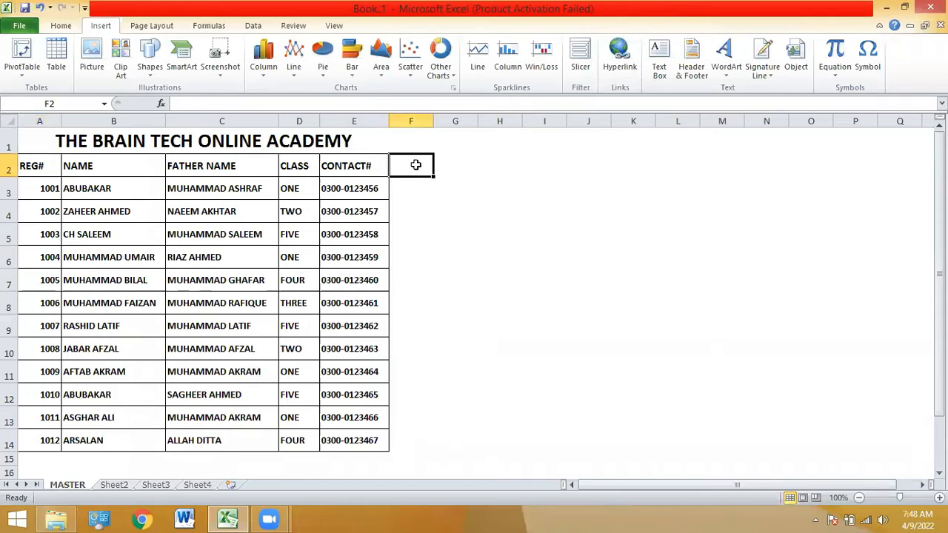
text(ADMISSION DATE)
key(Return)
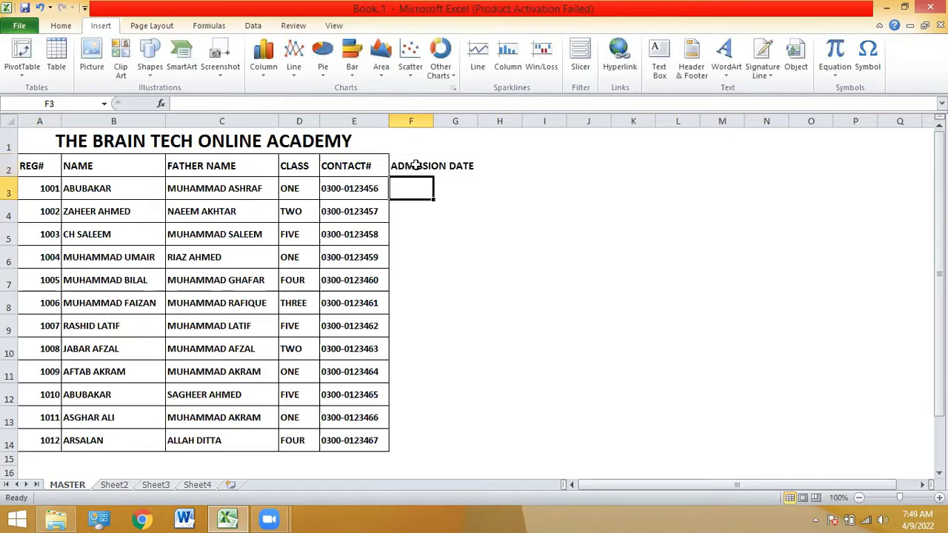
Enter the date 02-02-22 in F3 and fill the daily date series down to the last student row, F14
text(02)
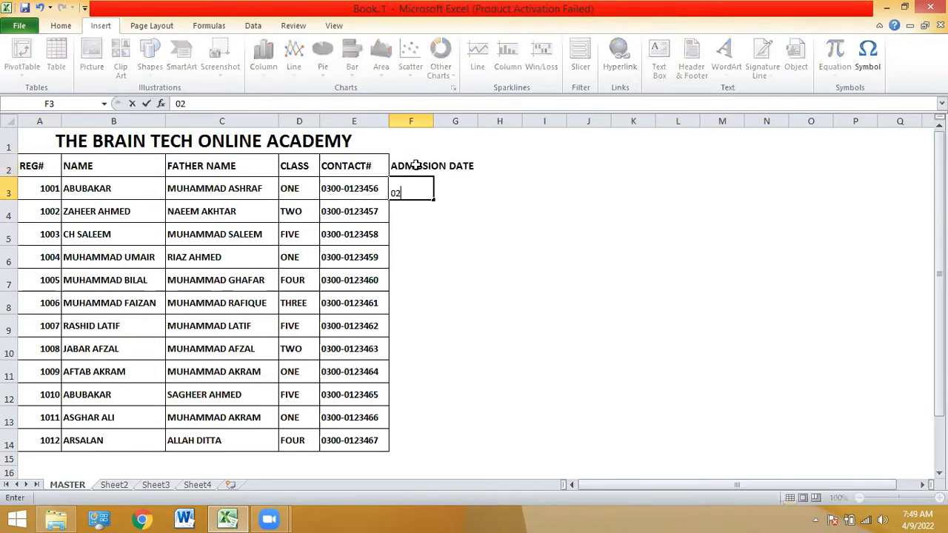
text(-02-22)
key(Return)
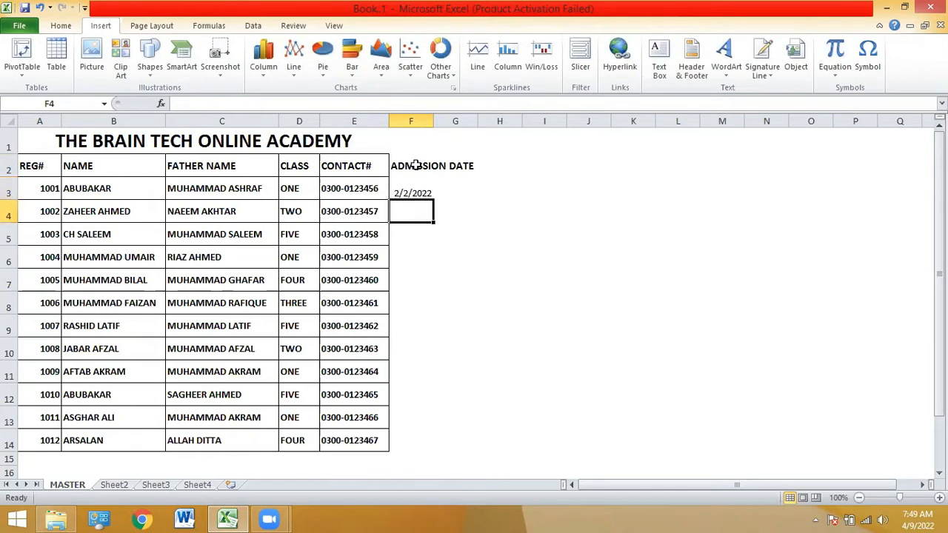
key(Up)
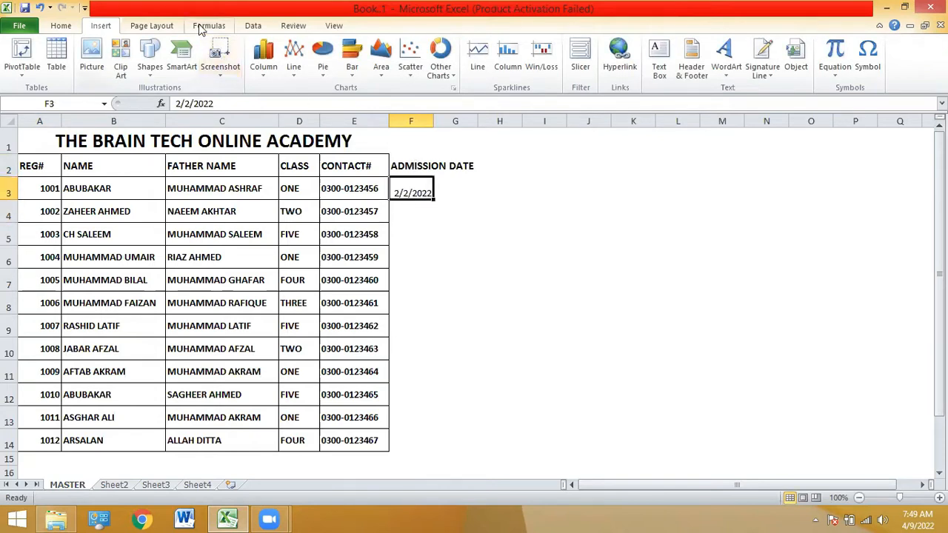
click(52, 28)
key(Down)
key(Up)
drag(433, 198, 447, 382)
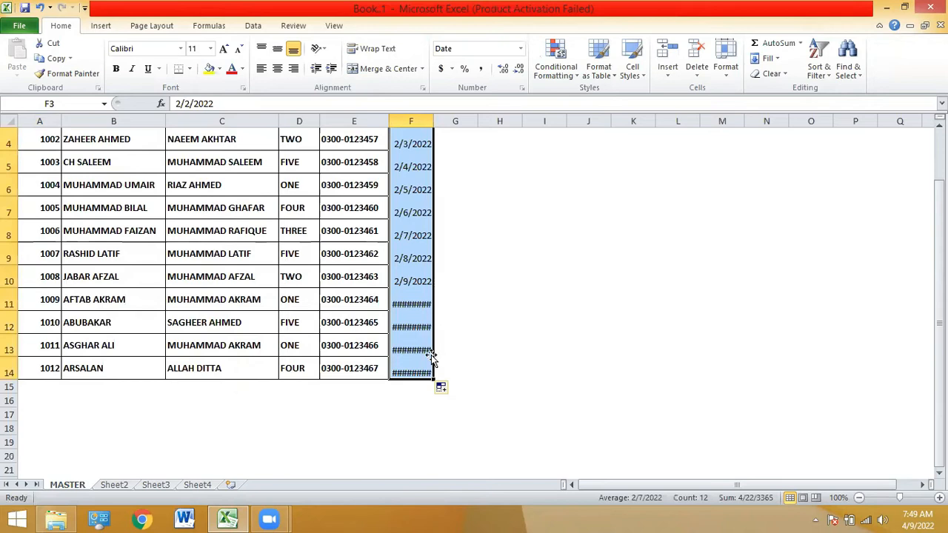
Auto-fit the width of column F to the admission date header and dates
double_click(434, 121)
click(441, 157)
key(Up)
key(Up)
key(Up)
key(Up)
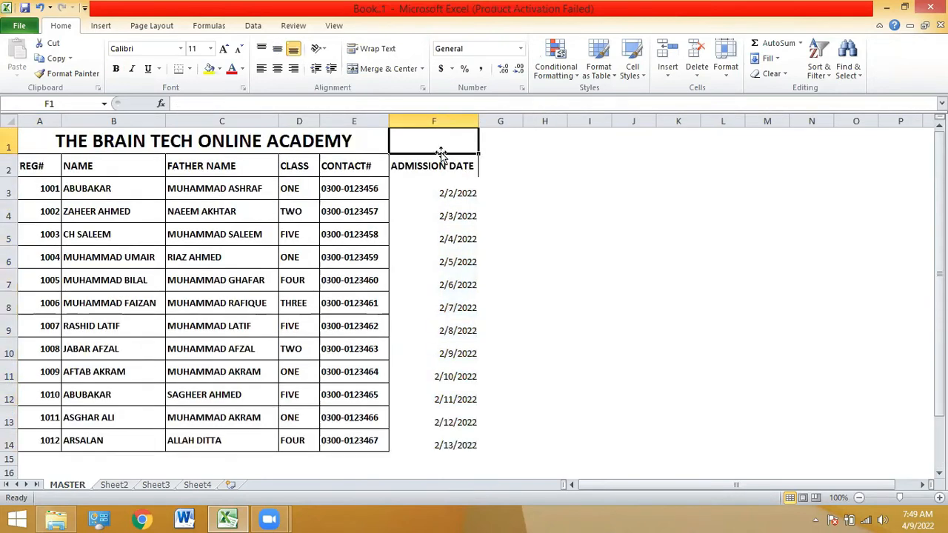
Add the column headers MONTHLY FEE in G2 and ADMISSION FEE in H2, beside ADMISSION DATE
click(491, 165)
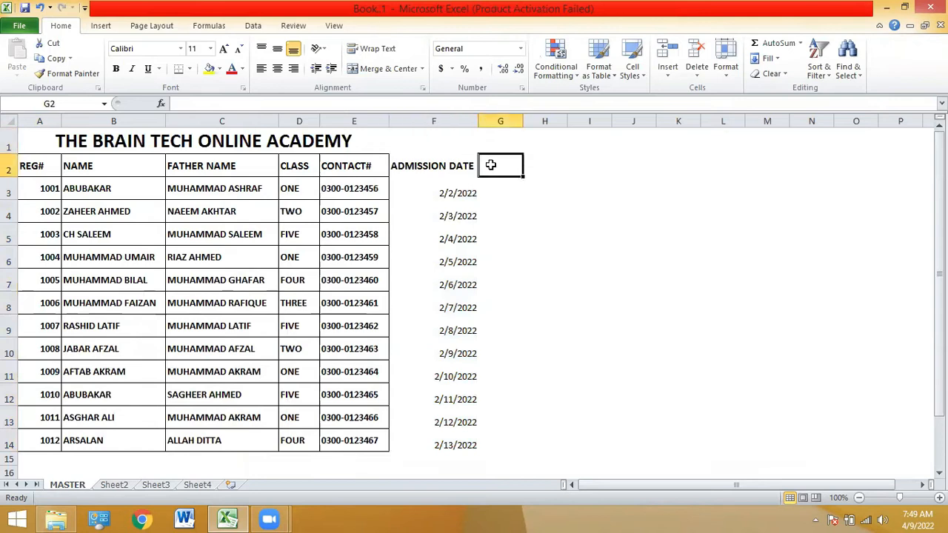
text(MONTHLY FEE)
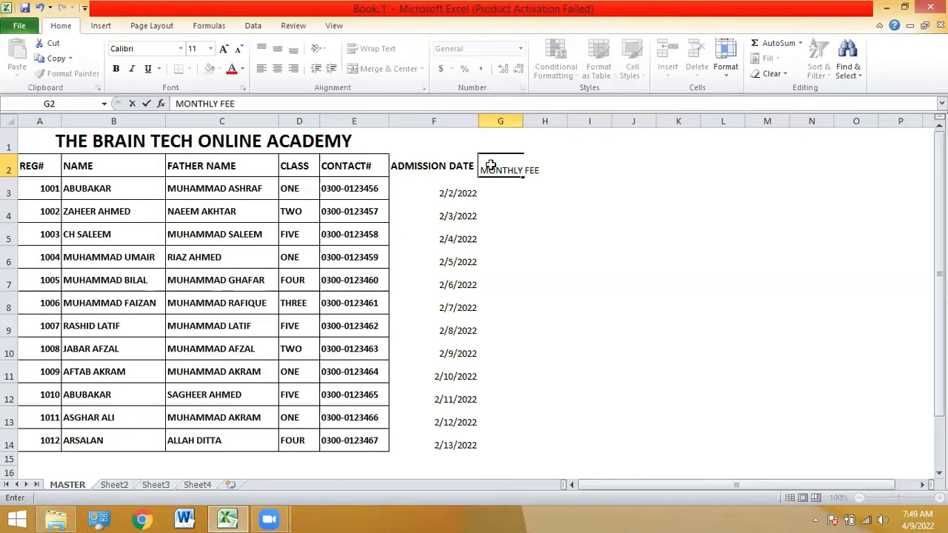
key(Tab)
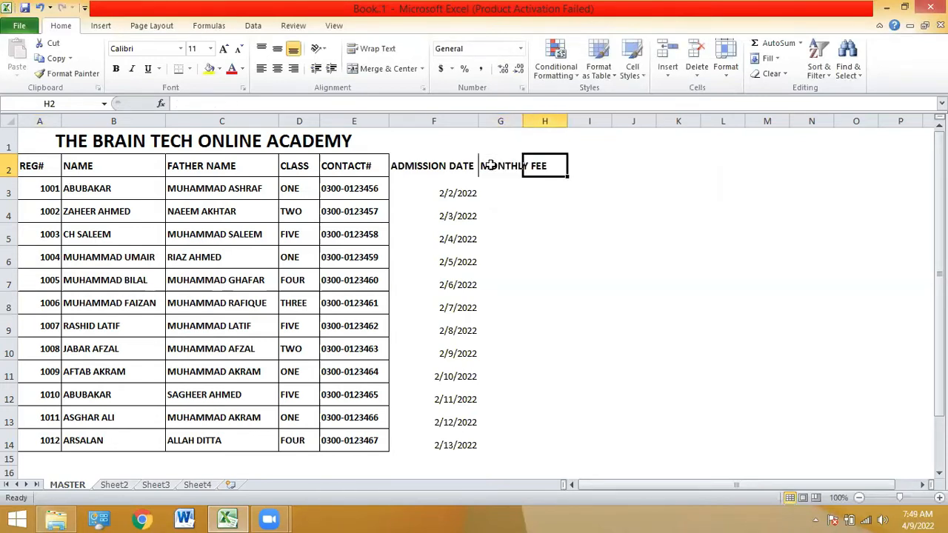
text(A)
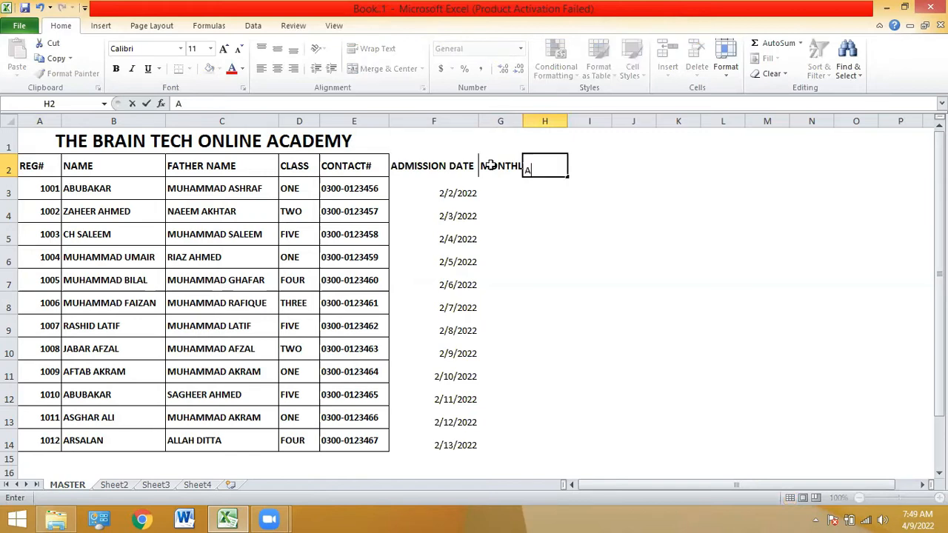
text(DMISSION FEE)
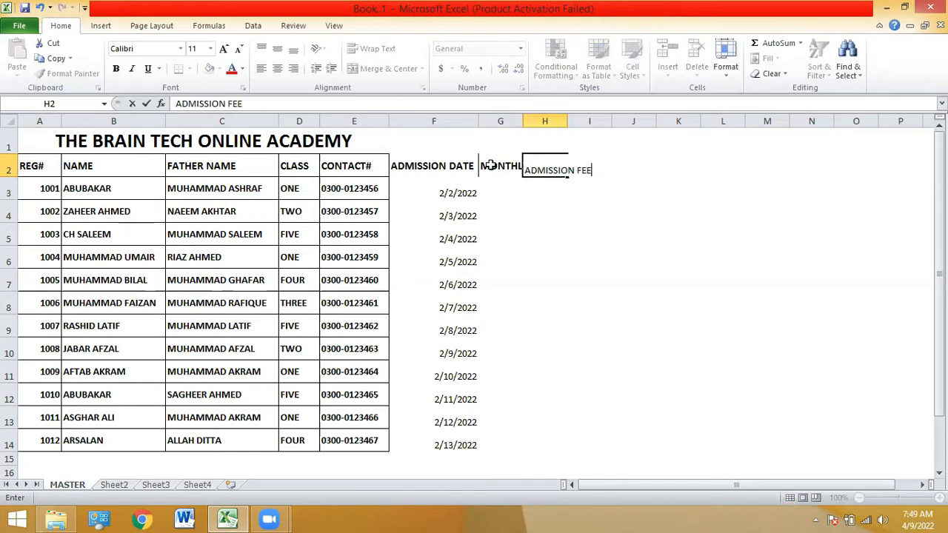
key(Tab)
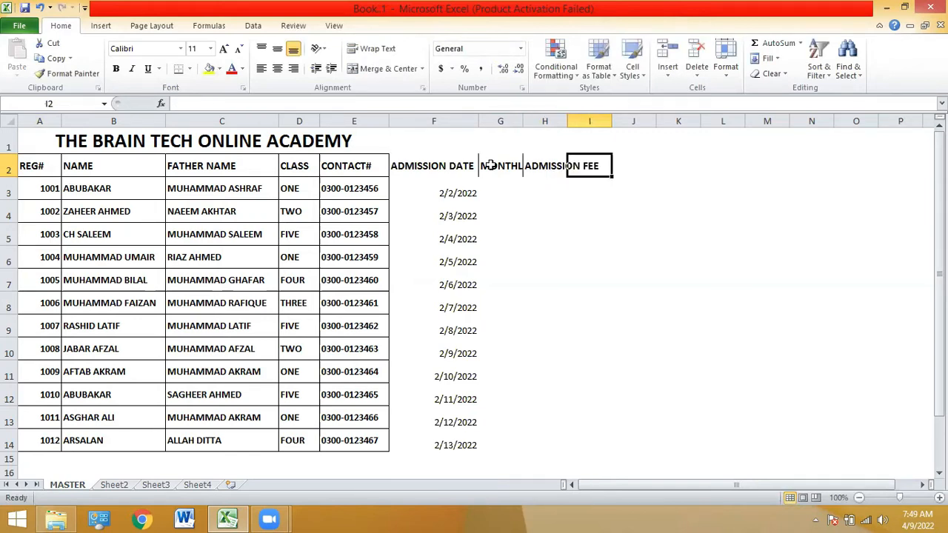
Add the column headers OTHER CHARGES in I2 and PENDING in J2
text(OTHER CHARGES)
key(Tab)
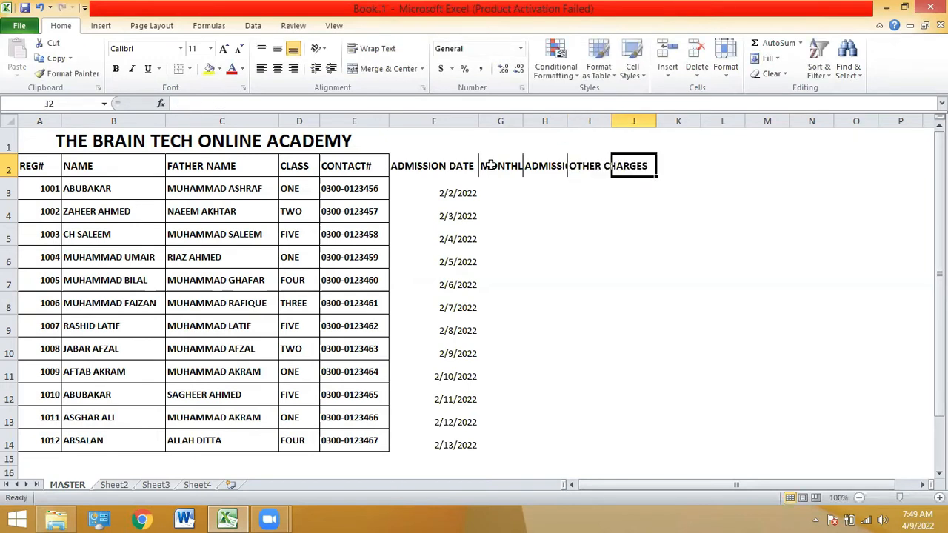
text(PENDING)
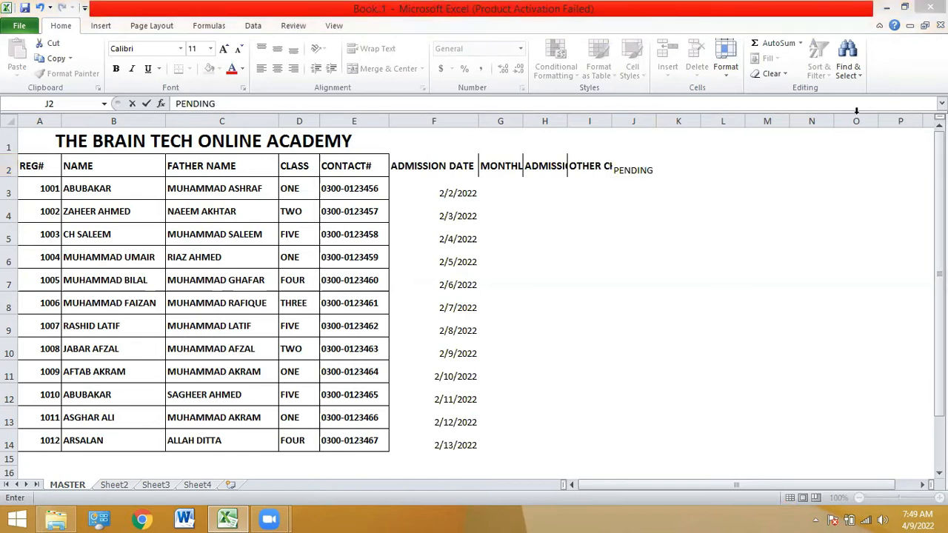
click(673, 170)
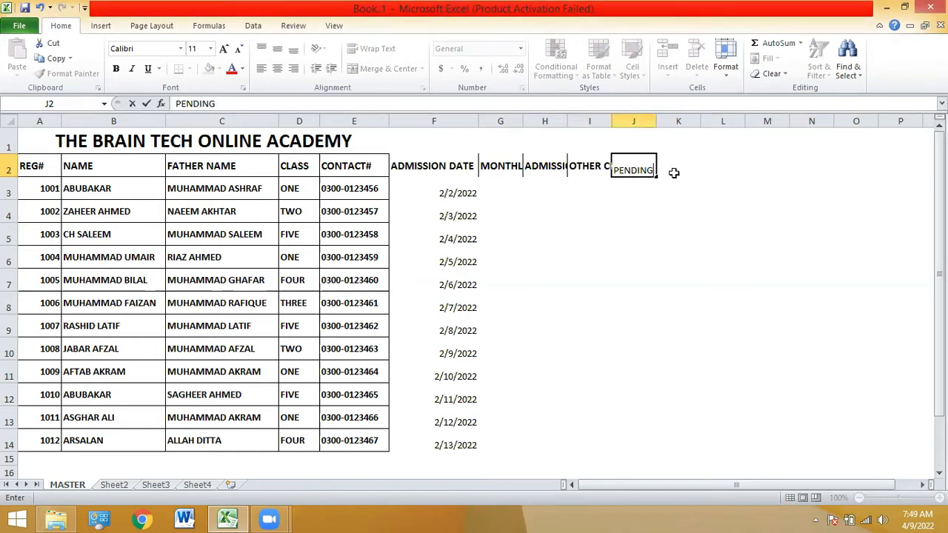
click(540, 197)
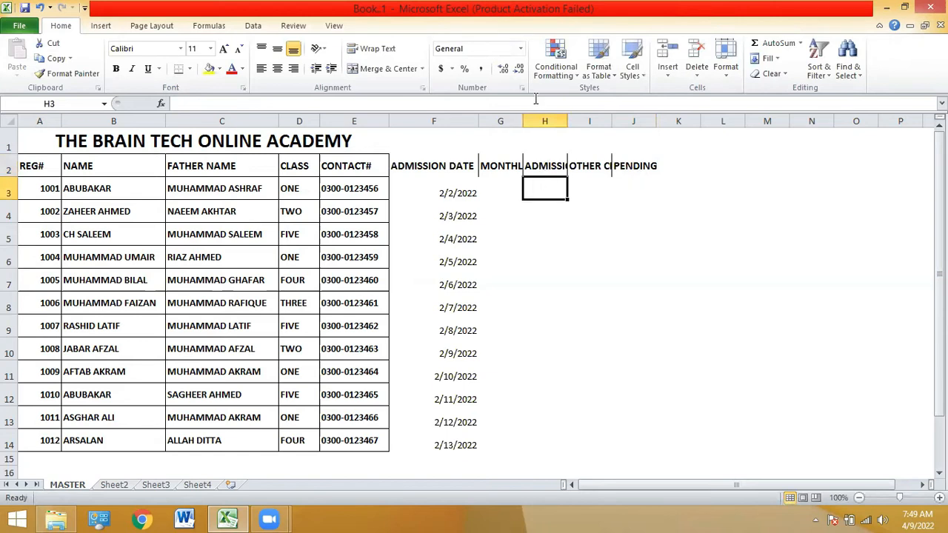
Auto-fit the widths of columns G through J to their headers
double_click(521, 119)
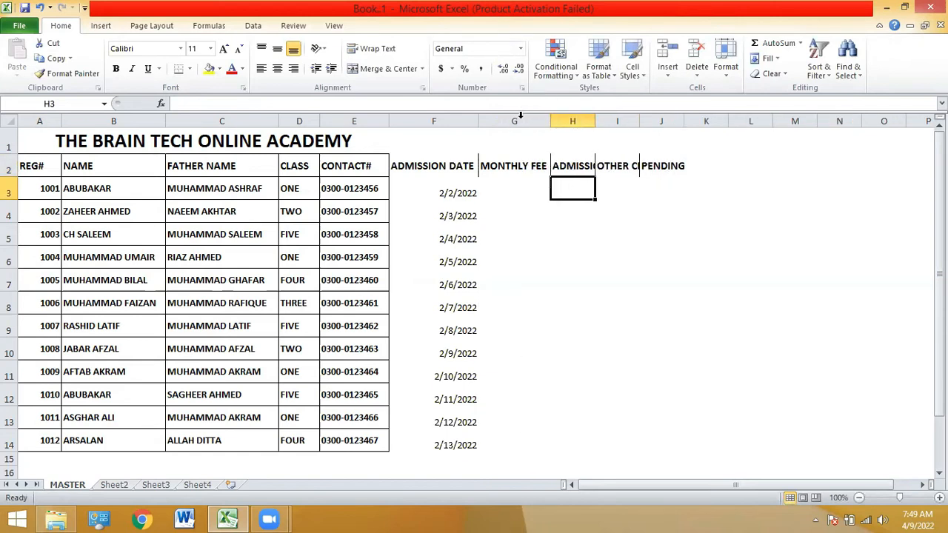
double_click(595, 119)
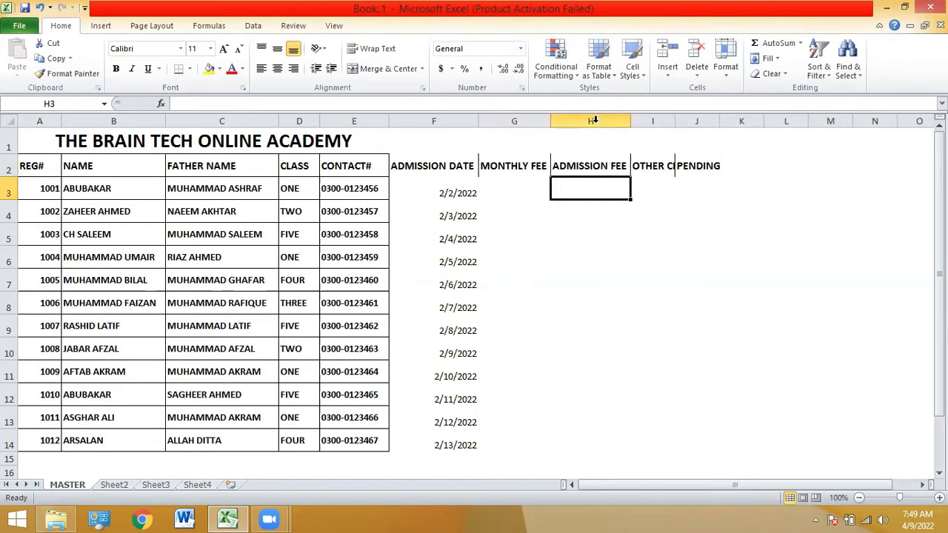
double_click(675, 119)
double_click(763, 119)
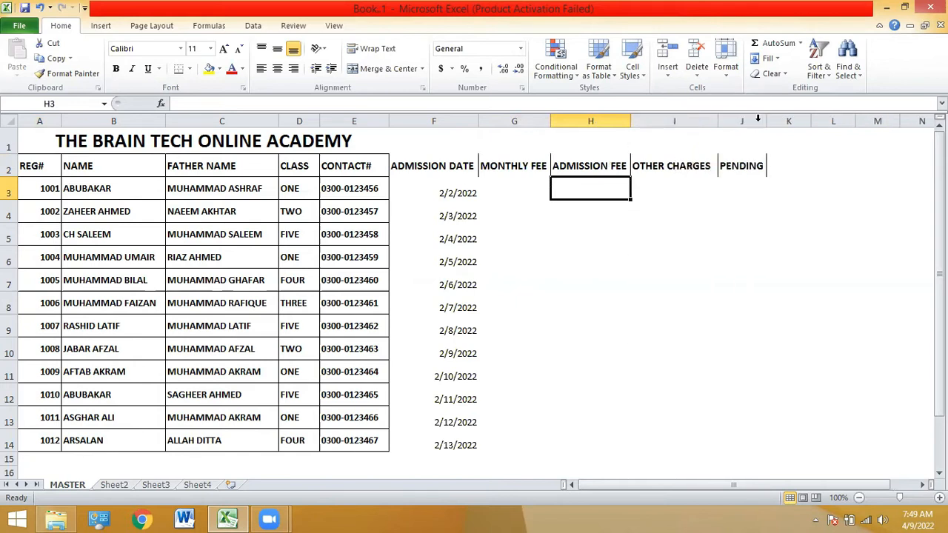
Enter the monthly fees 1300, 1500, 400 and 355 for the first four students in G3:G6
key(Left)
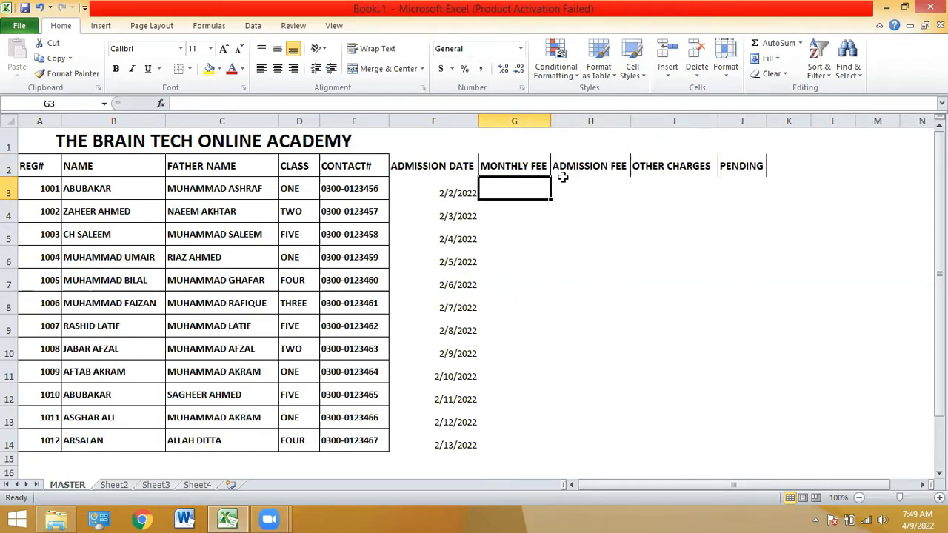
text(1300)
key(Return)
text(1500)
key(Return)
text(4)
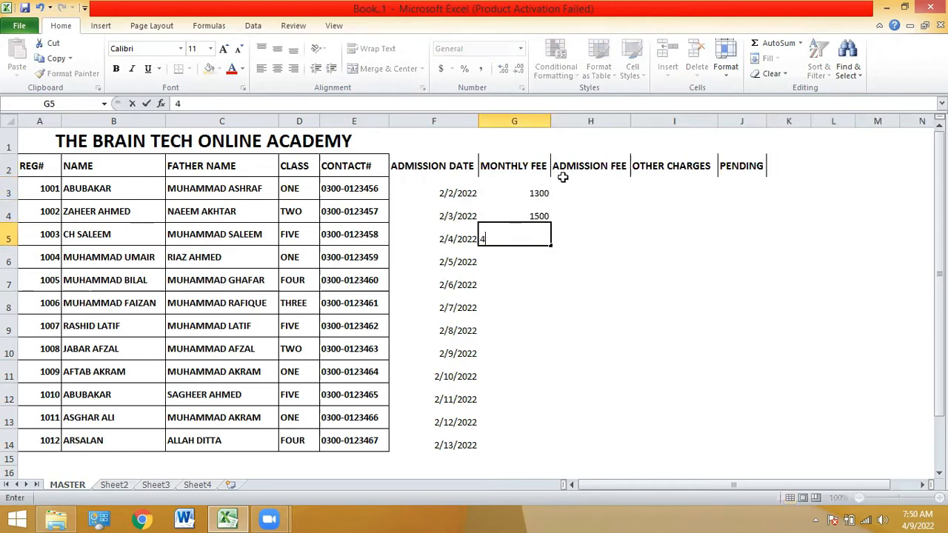
text(00)
key(Return)
text(355)
key(Return)
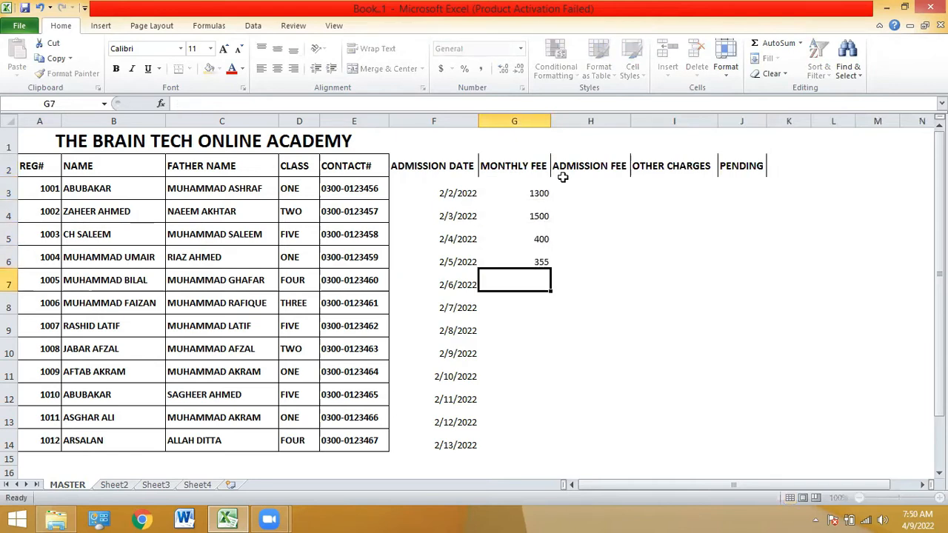
Enter an admission fee of 6000 for each of the first four students in H3:H6
key(Up)
key(Up)
key(Up)
key(Right)
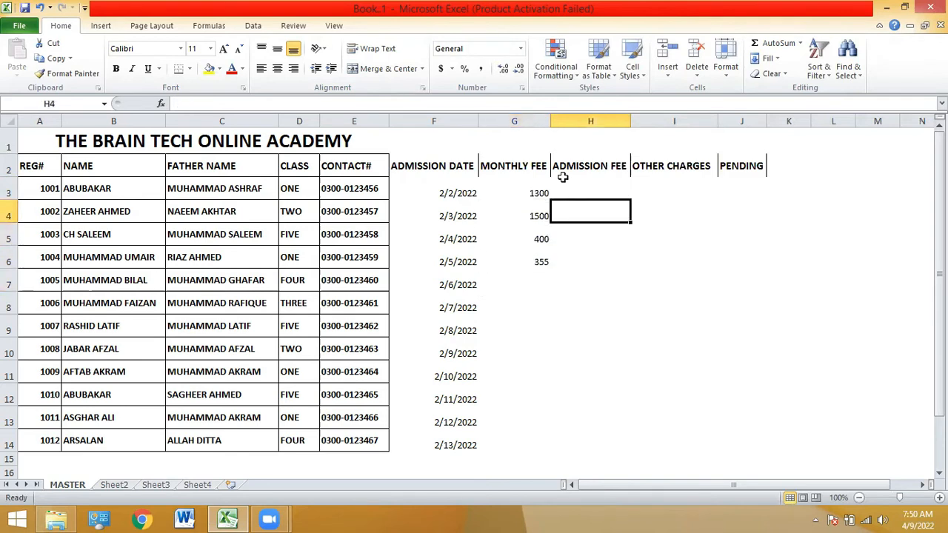
key(Up)
text(6000)
key(Return)
text(6000)
text(00)
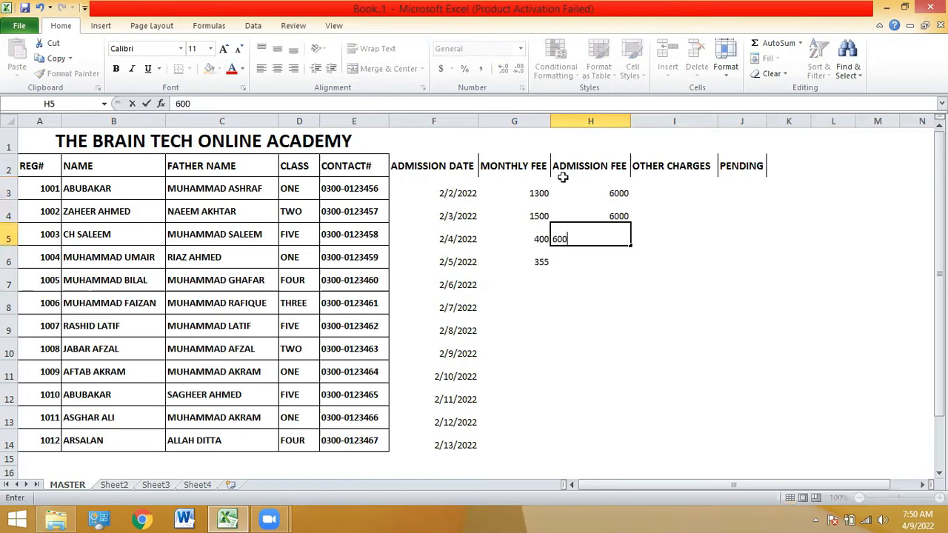
key(Return)
text(6000)
key(Return)
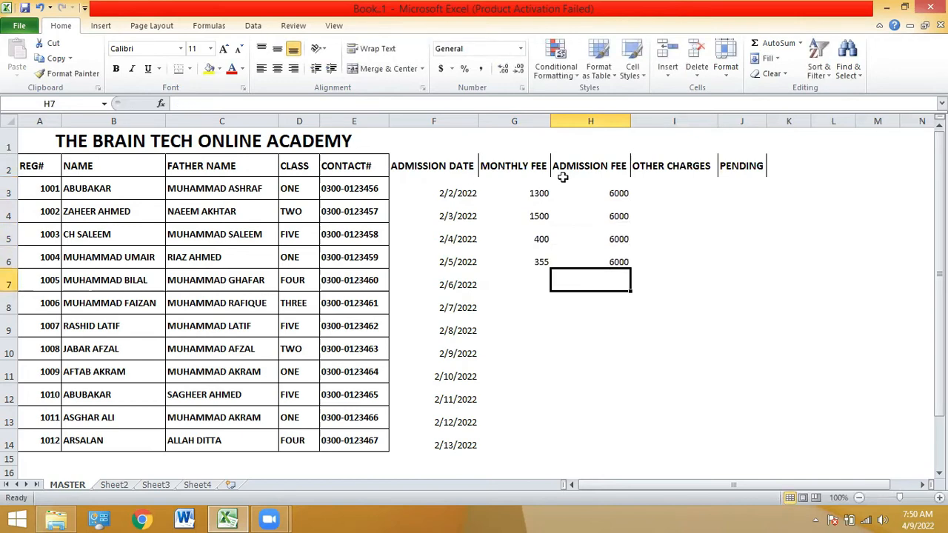
Enter 5000 as the other charges in I5 for the student with REG# 1003
key(Up)
key(Up)
key(Up)
key(Right)
key(Down)
text(5000)
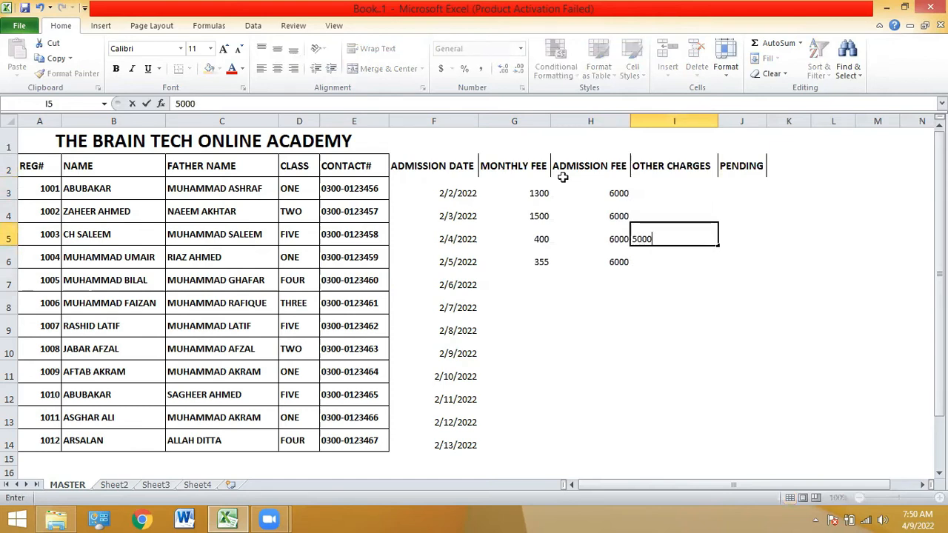
key(Right)
Enter the pending amounts 4500 in J3 and 1000 in J4 for the first two students
key(Up)
key(Up)
key(Up)
key(Down)
key(Down)
key(Down)
key(Up)
key(Up)
text(4500)
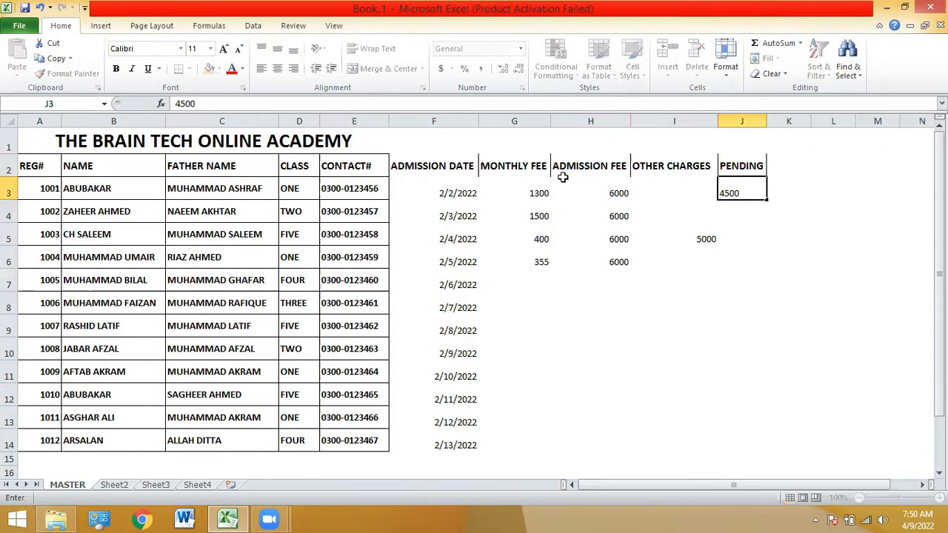
key(Return)
text(1000)
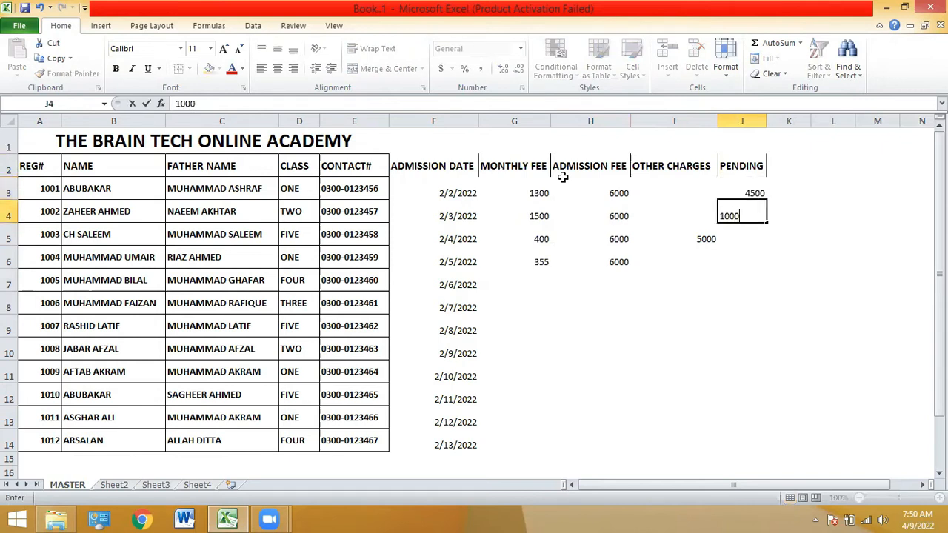
key(Left)
Add the column header TOTAL in K2, beside PENDING
key(Down)
key(Right)
key(Right)
key(Up)
key(Up)
key(Up)
text(TOTAO)
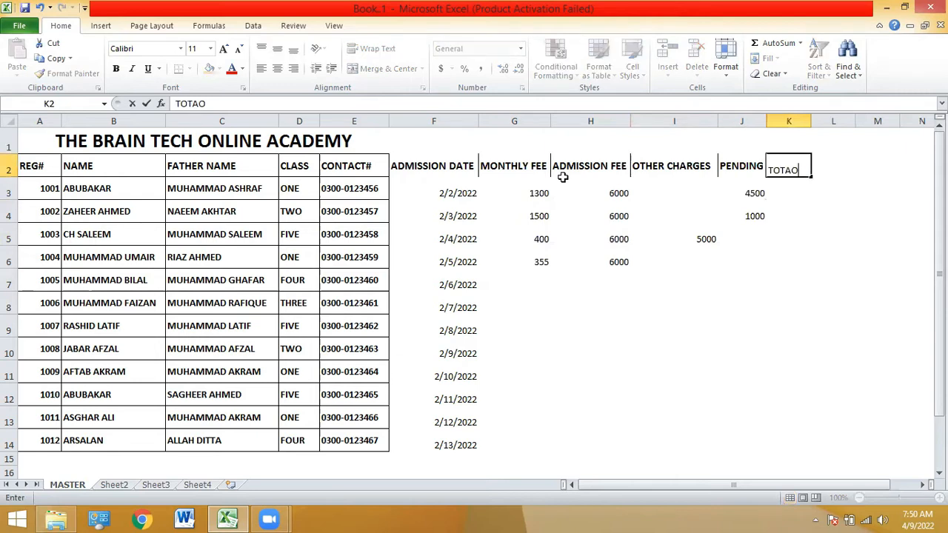
key(BackSpace)
text(L)
key(Return)
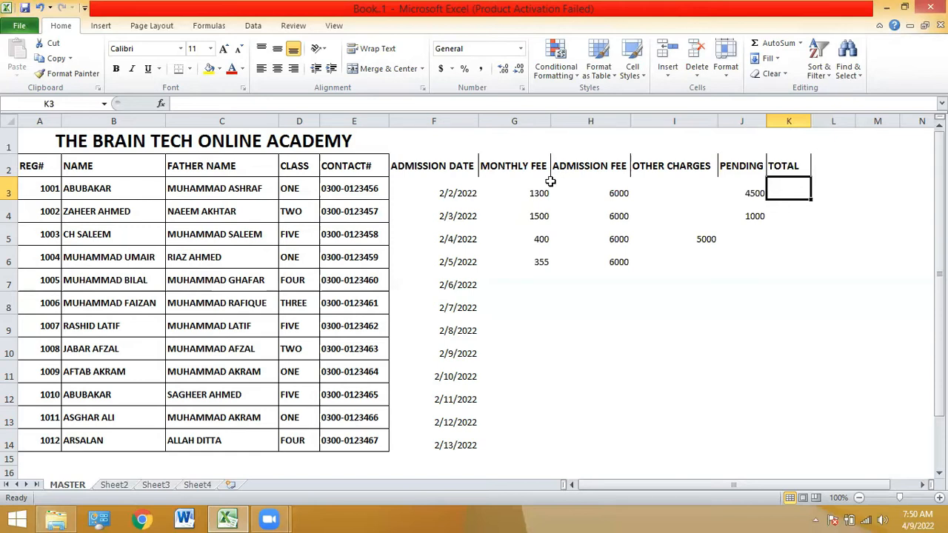
click(528, 187)
click(585, 191)
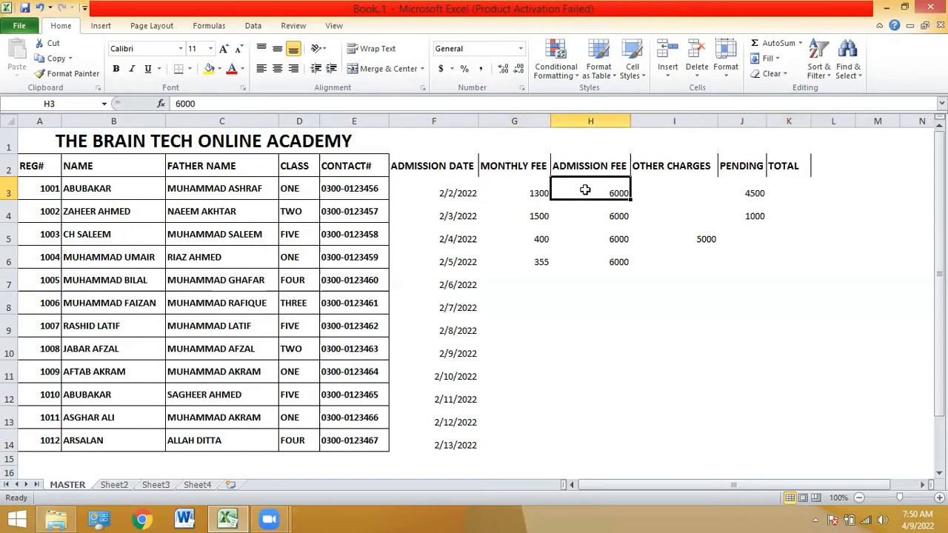
click(652, 193)
click(761, 191)
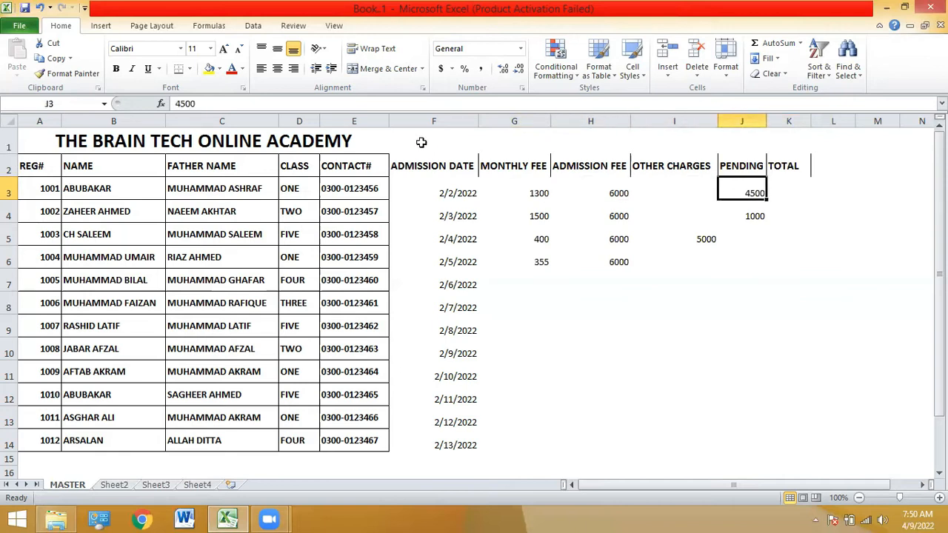
Apply all borders to the new columns in F2:K14, from ADMISSION DATE to TOTAL
drag(427, 166, 793, 432)
click(191, 70)
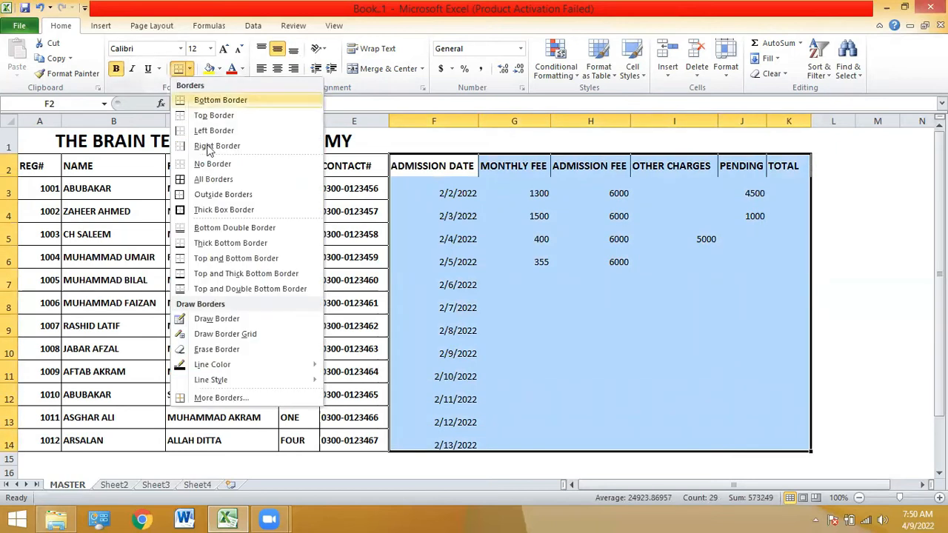
click(234, 177)
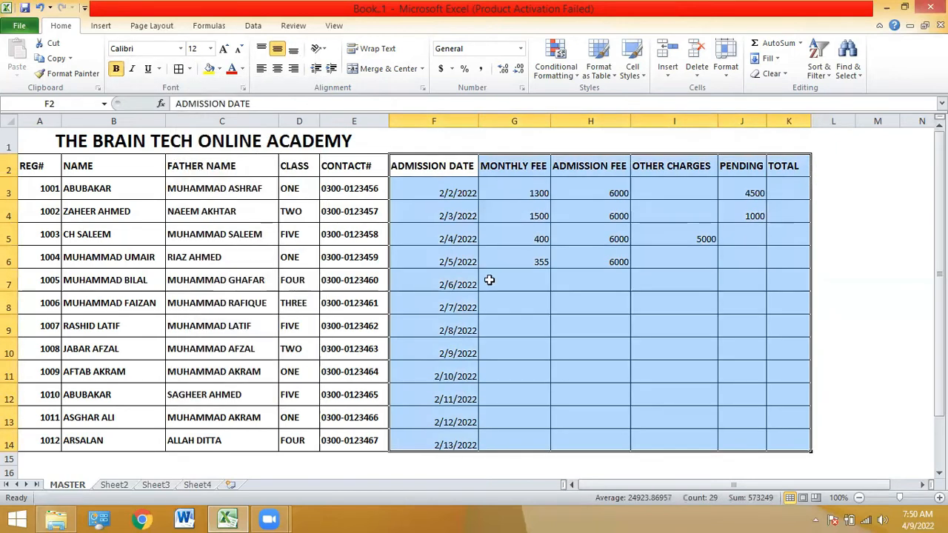
click(429, 218)
Enter the monthly fees 500, 1500, 4600 and 5000 in G7:G10
click(535, 290)
text(500)
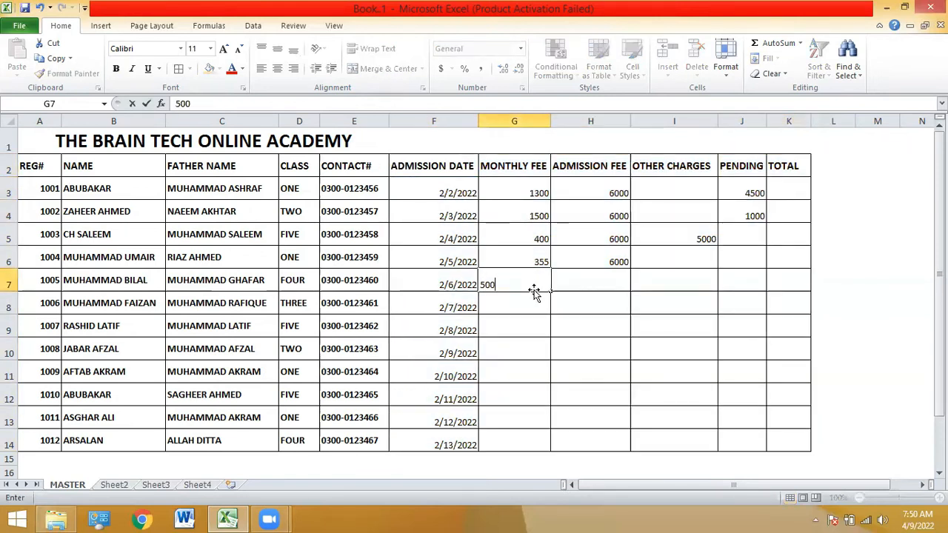
key(Return)
text(1500)
key(Return)
text(4600)
key(Return)
text(5000)
key(Return)
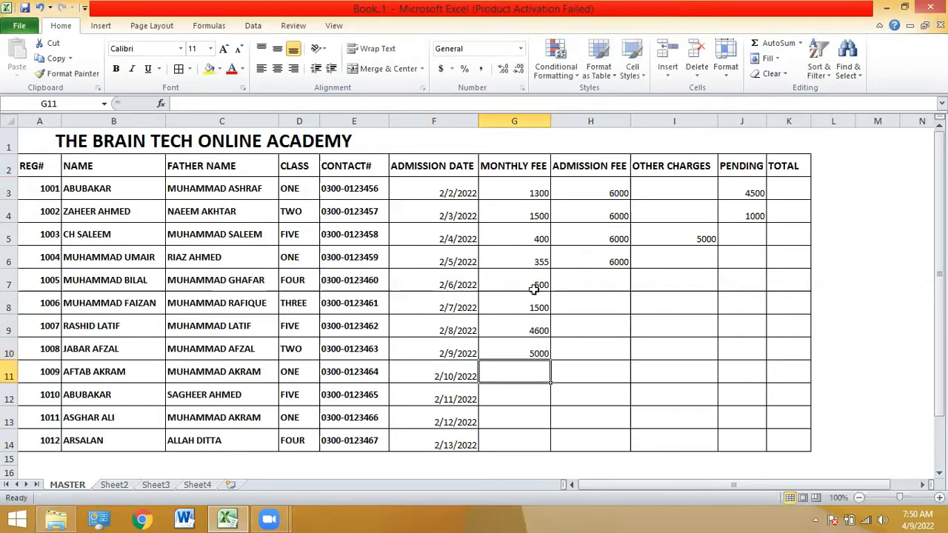
Complete the MONTHLY FEE column with 1000, 1000, 3000 and 2000 in G11:G14
text(1000)
key(Return)
text(1000)
key(Return)
text(3000)
key(Return)
text(2000)
key(Right)
Enter the admission fees 7000, 4000 and 1000 in H7:H9
key(Right)
key(Up)
key(Up)
key(Up)
key(Up)
key(Up)
key(Left)
key(Up)
key(Up)
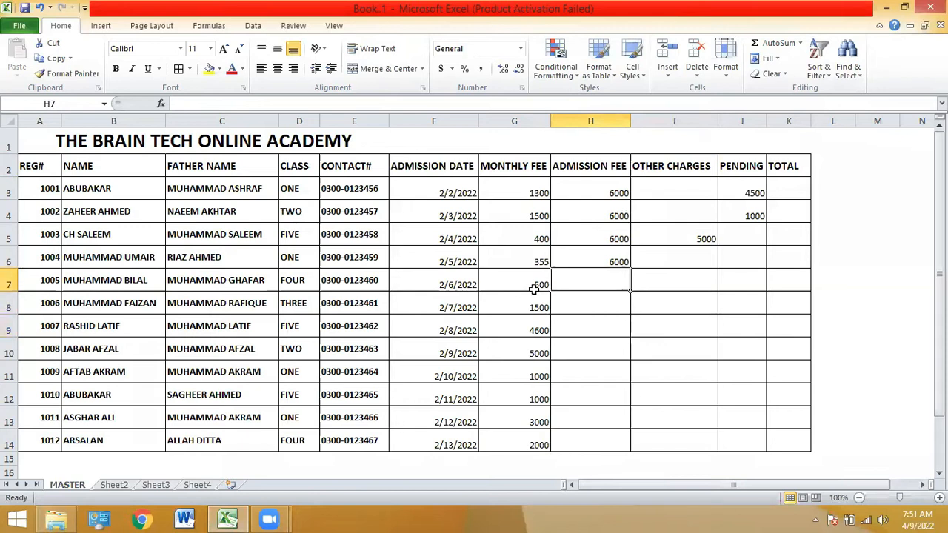
text(7000)
key(Return)
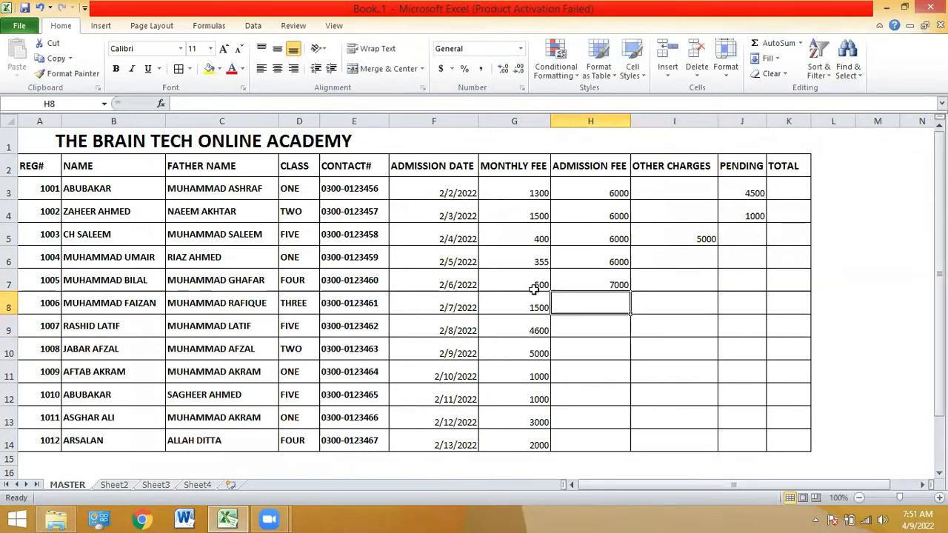
text(4000)
key(Return)
text(1000)
key(Return)
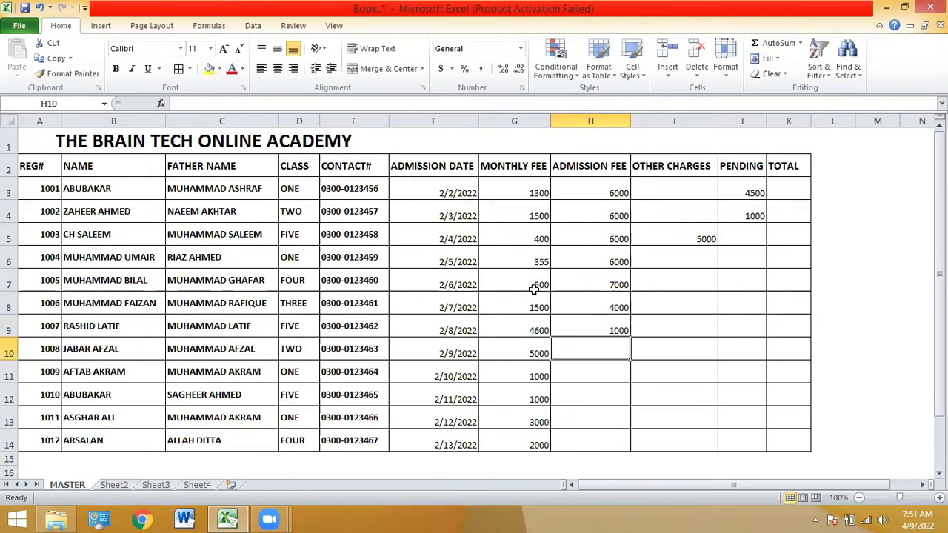
Complete the ADMISSION FEE column with 5000, 6000, 4500, 0 and 0 in H10:H14
text(5000)
key(Return)
text(6000)
key(Return)
text(4500)
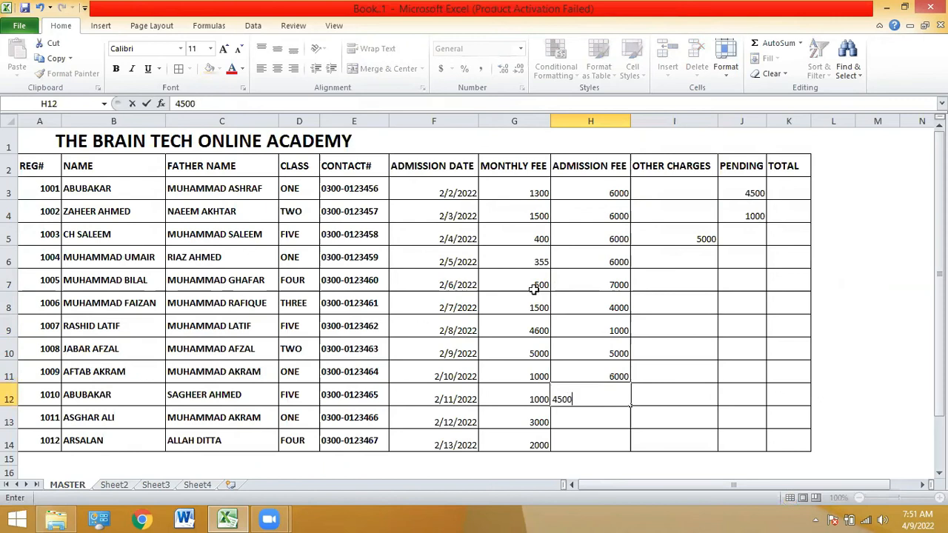
key(Return)
text(0)
key(Return)
text(0)
key(Up)
Enter a pending amount of 600 in J7 for the student with REG# 1005
key(Up)
key(Up)
key(Right)
key(Up)
key(Up)
key(Up)
key(Up)
key(Up)
key(Right)
key(Up)
key(Down)
key(Down)
text(600)
key(Return)
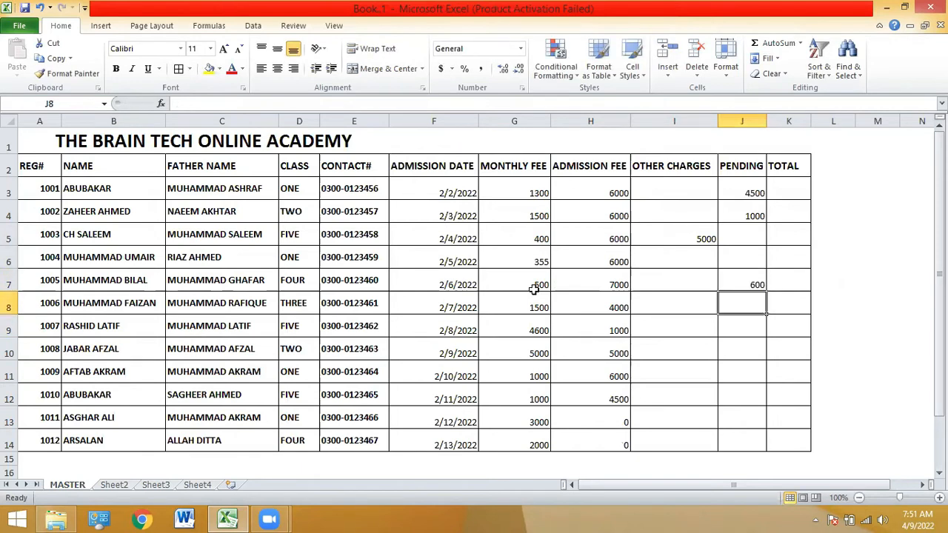
Enter the pending amounts 400 and 5000 in J8:J9
text(400)
key(Return)
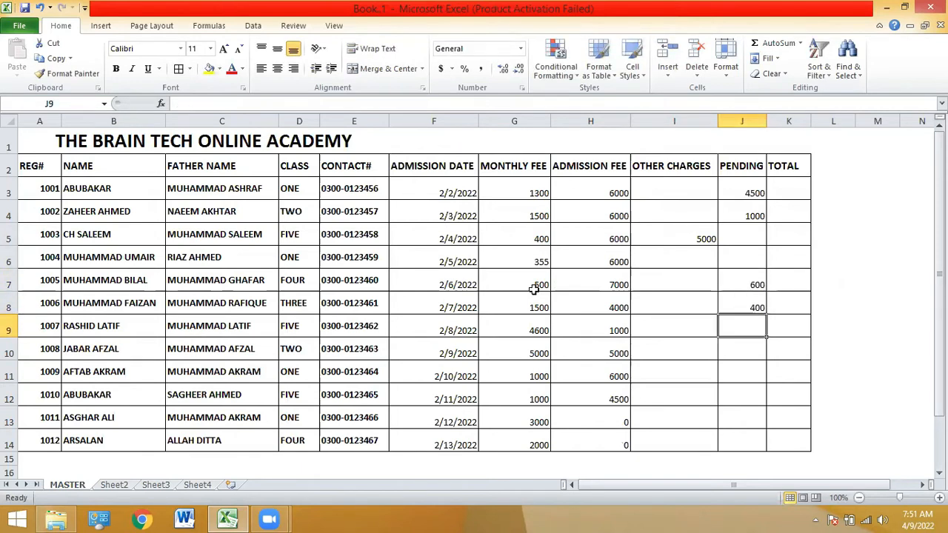
text(5000)
key(Return)
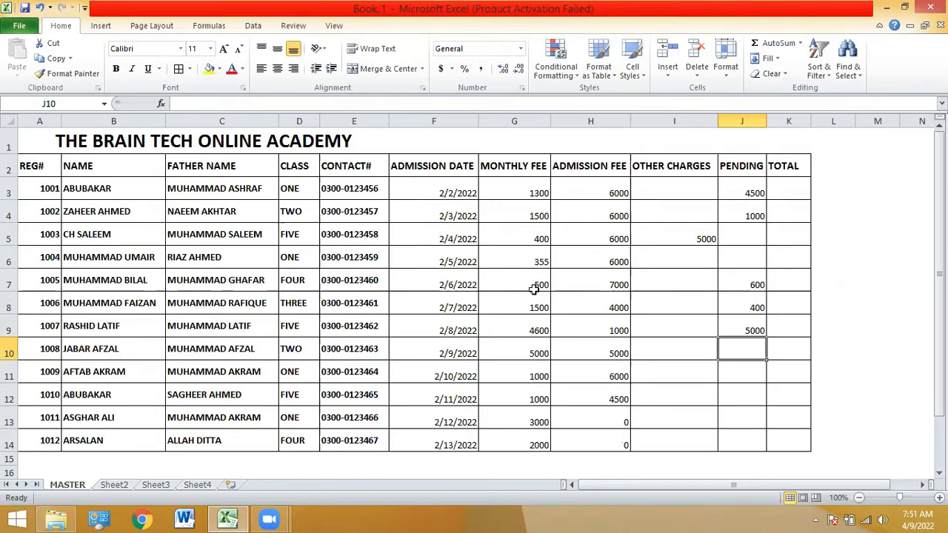
Calculate the first student's total in K3 by adding the four amounts individually with =G3+H3+I3+J3
key(Up)
key(Up)
key(Up)
key(Up)
key(Up)
key(Right)
key(Up)
key(Up)
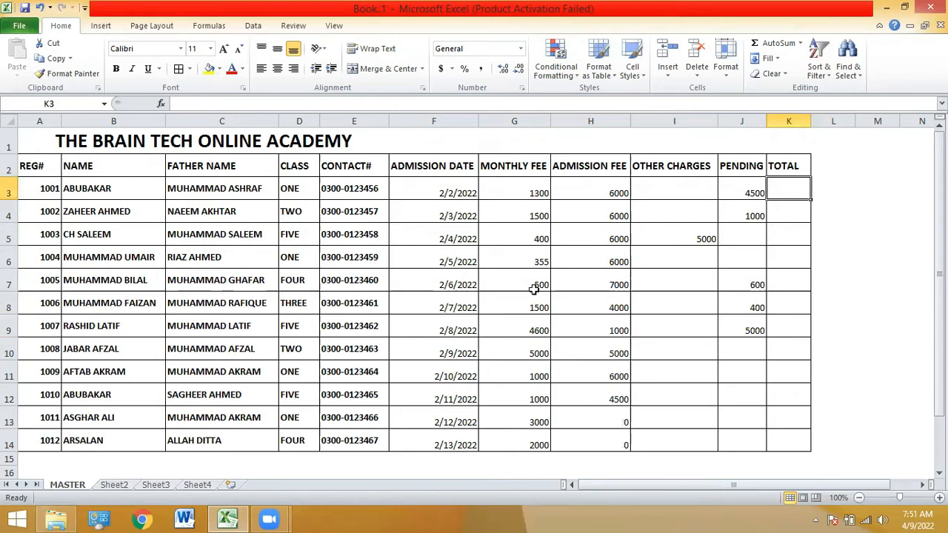
text(=)
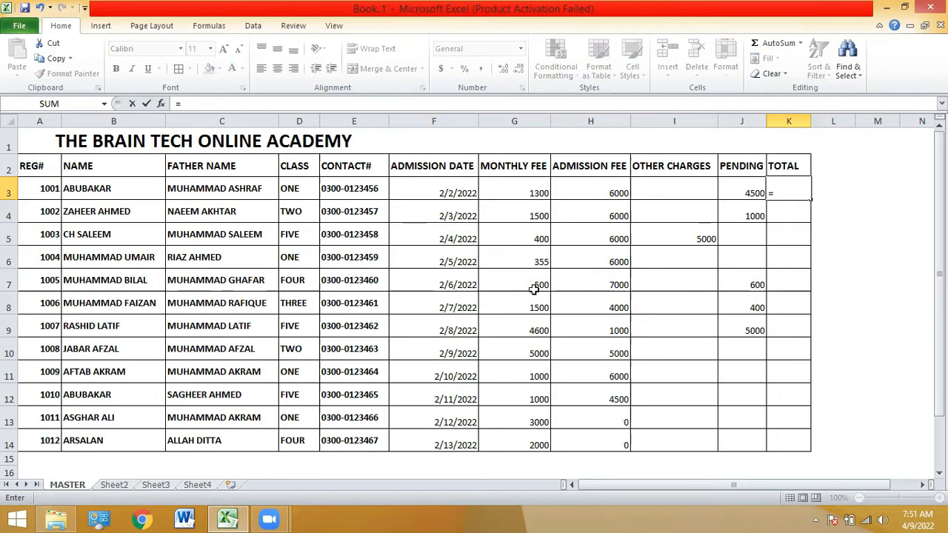
click(526, 194)
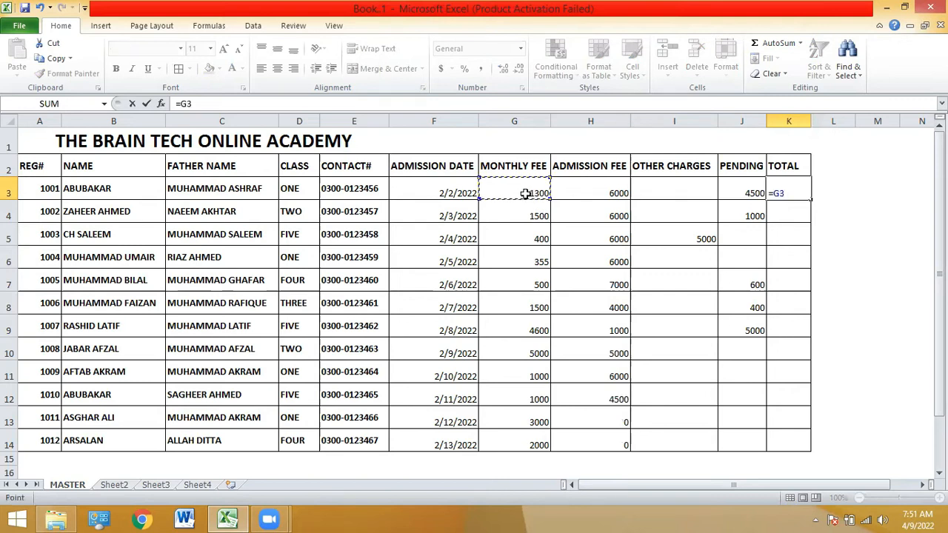
text(+)
click(596, 189)
text(+)
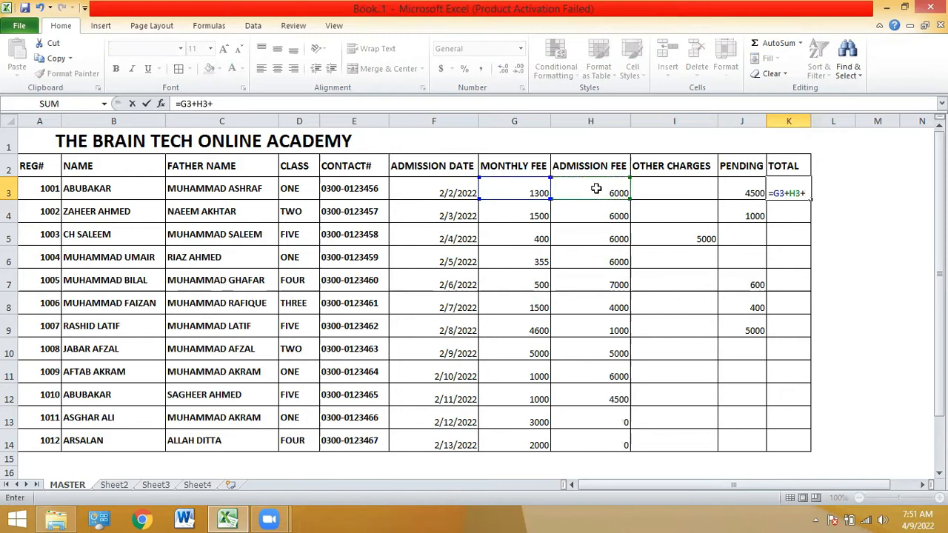
click(661, 186)
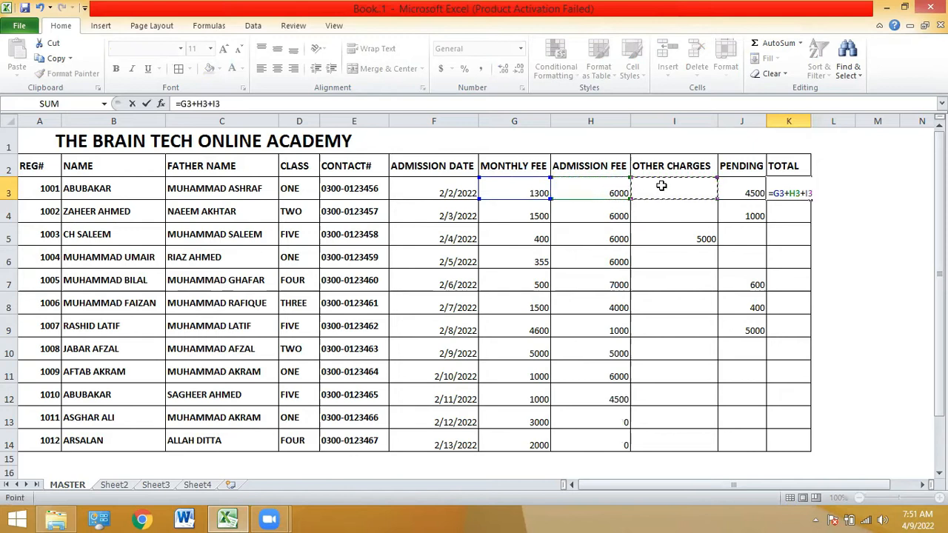
text(+)
click(745, 184)
key(Return)
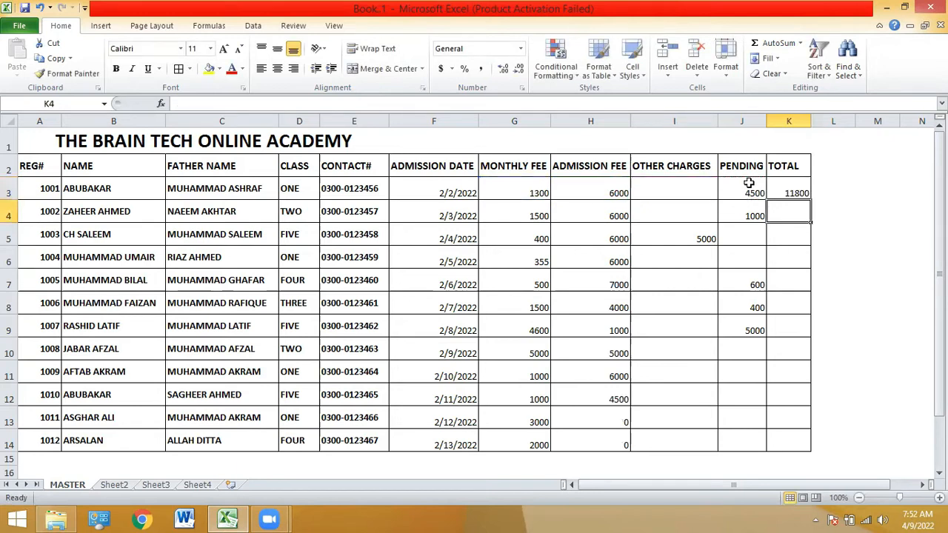
Replace the formula in K3 with a SUM of the range G3:J3
click(784, 185)
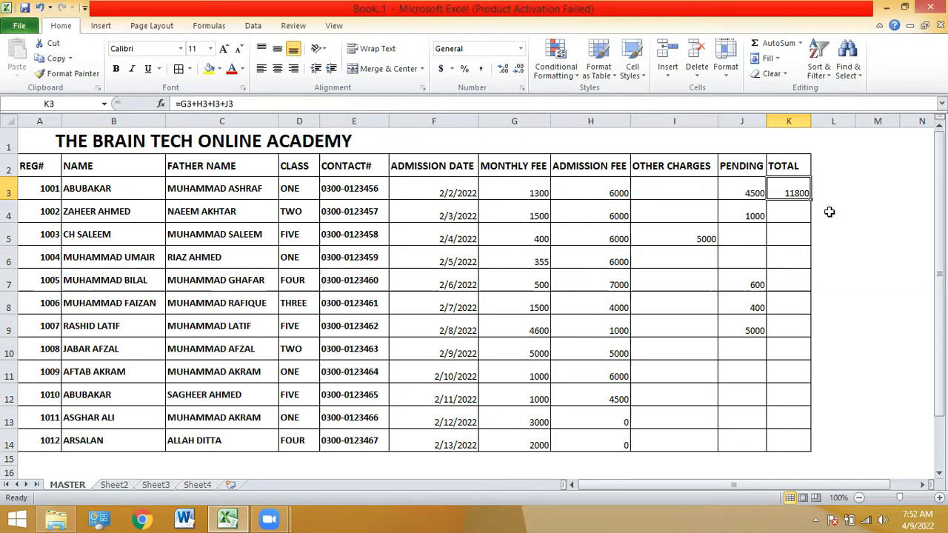
key(BackSpace)
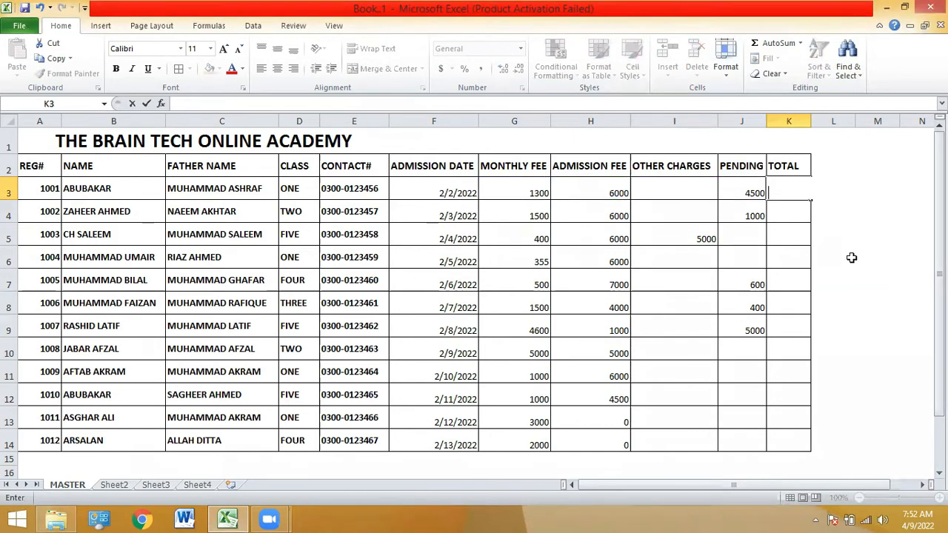
key(Escape)
text(=)
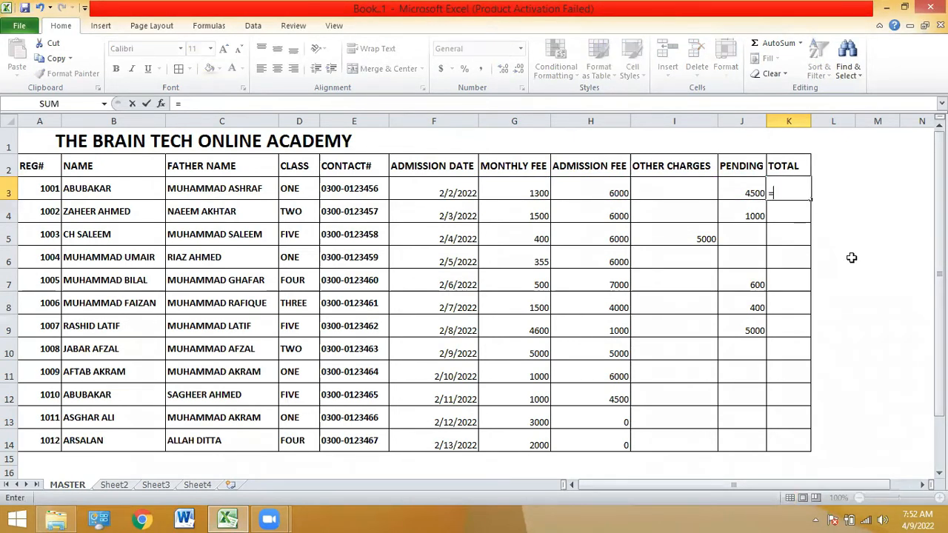
text(SUM)
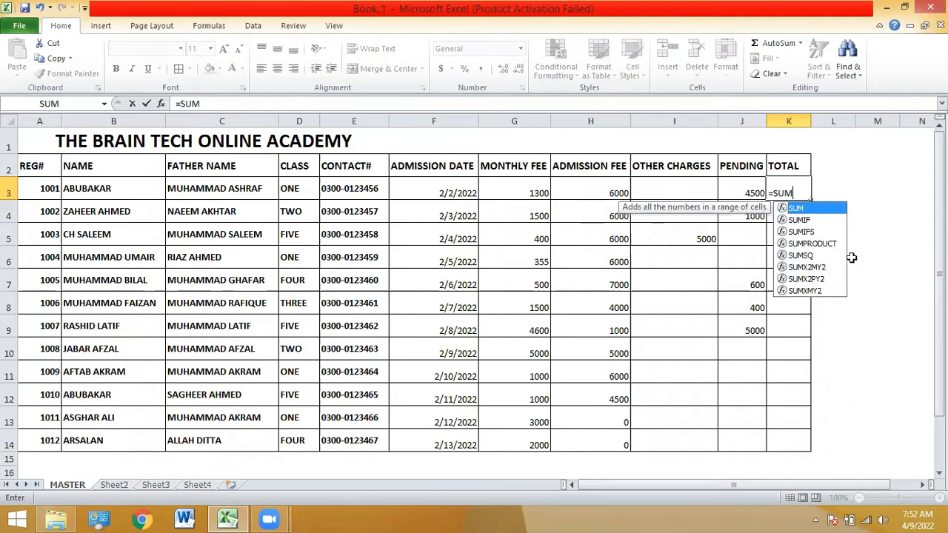
text(()
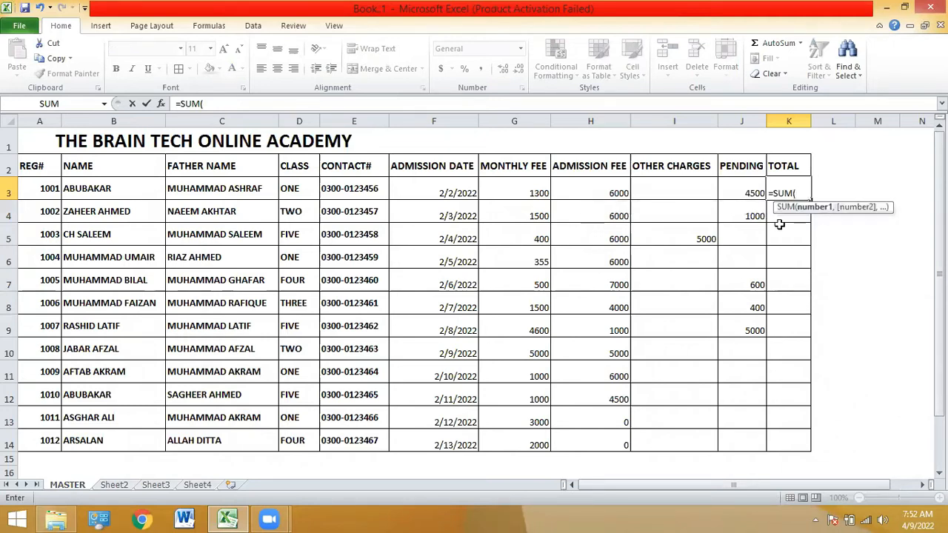
drag(536, 180, 726, 191)
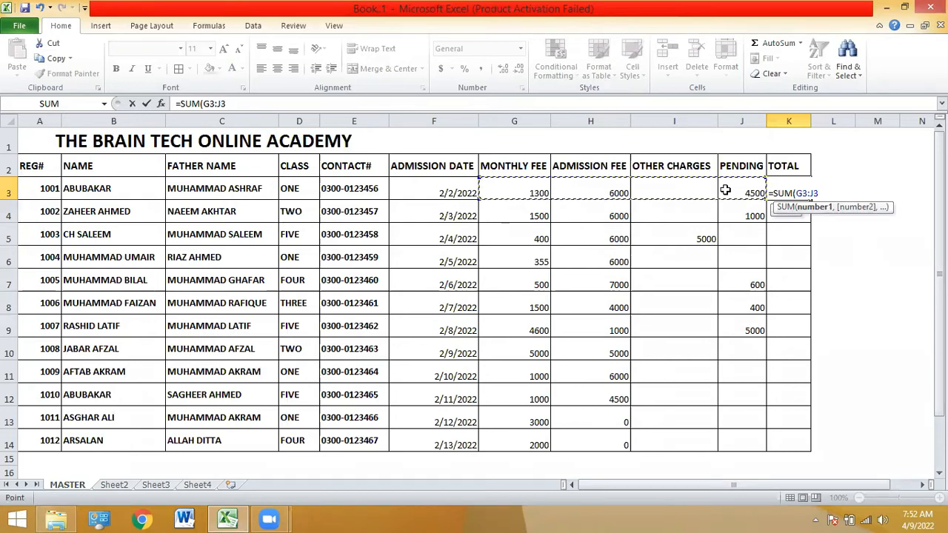
key(Return)
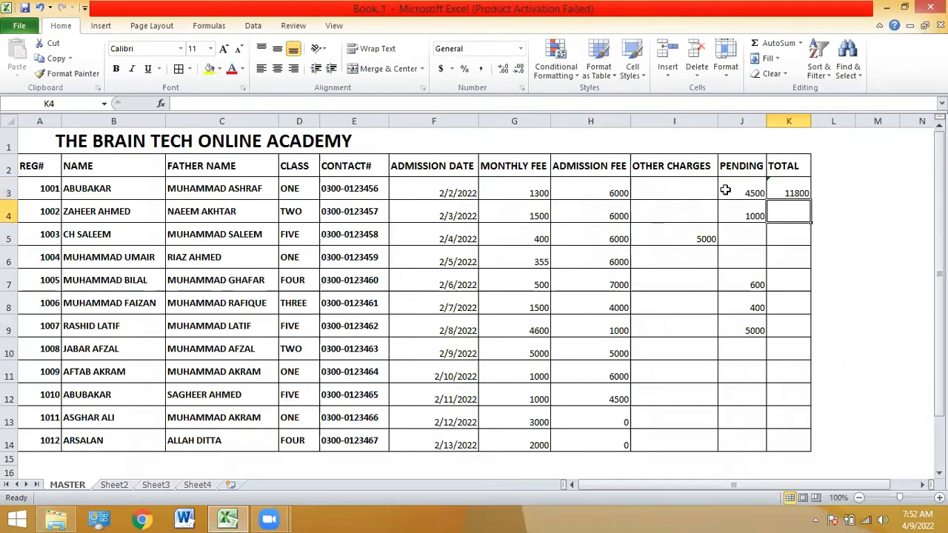
Enter other charges of 6000 in I3 for the student with REG# 1001
click(682, 188)
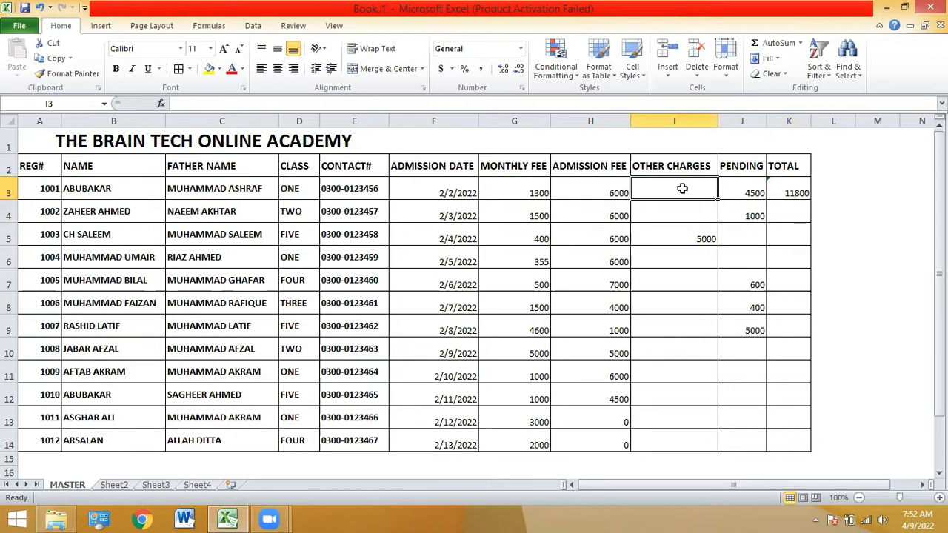
text(6000)
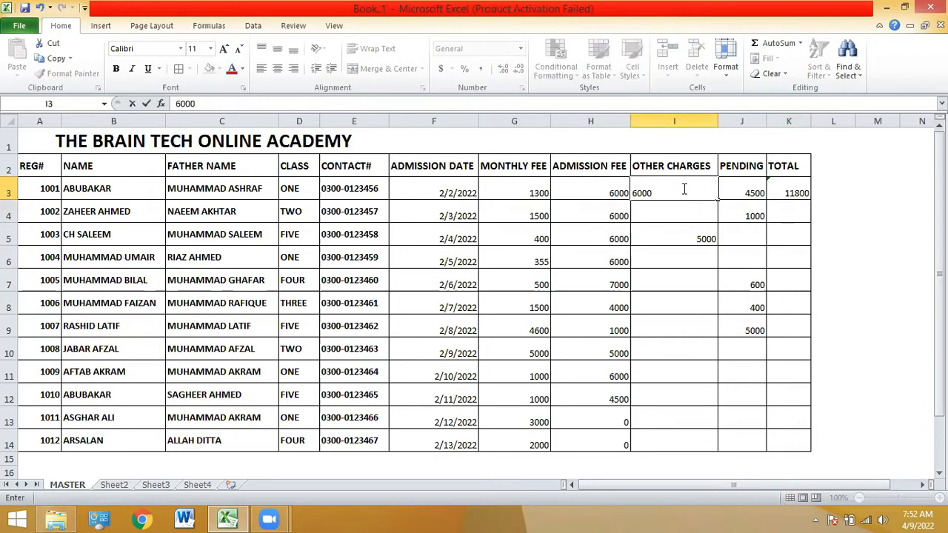
key(Return)
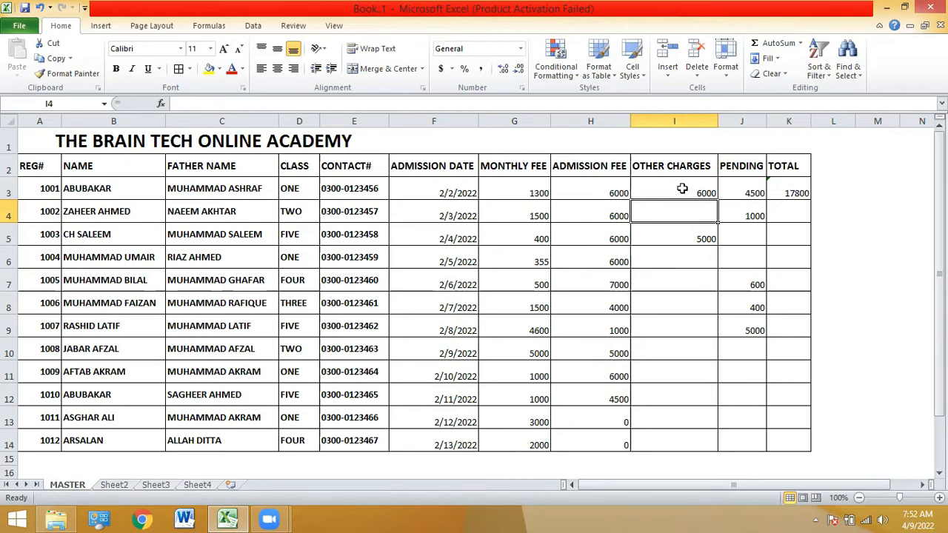
Fill the TOTAL formula from K3 down into K4 and check the amounts it adds in row 4
click(787, 212)
click(793, 231)
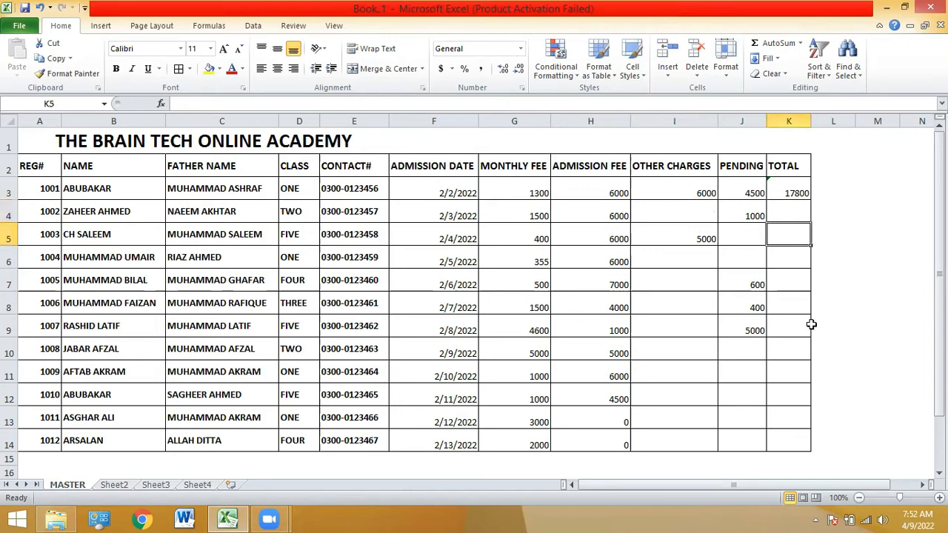
click(787, 215)
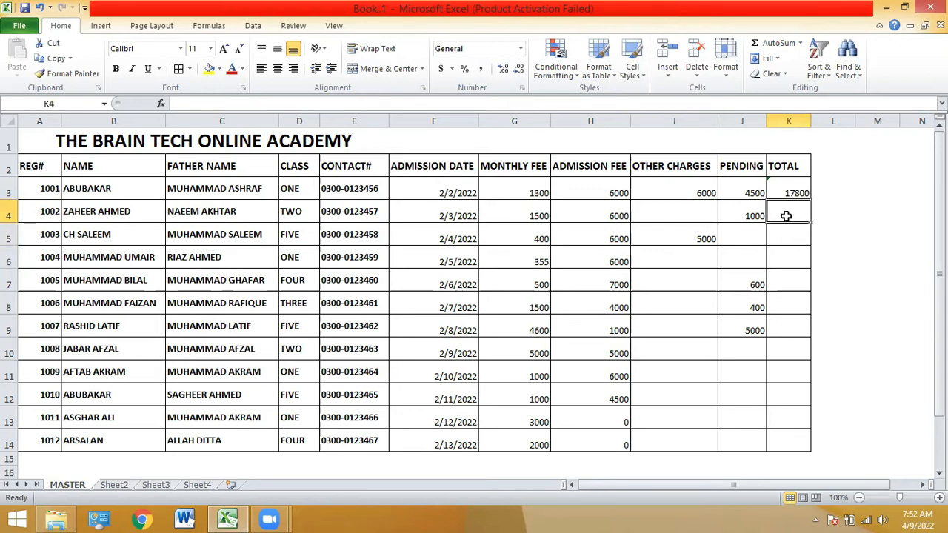
key(ctrl+d)
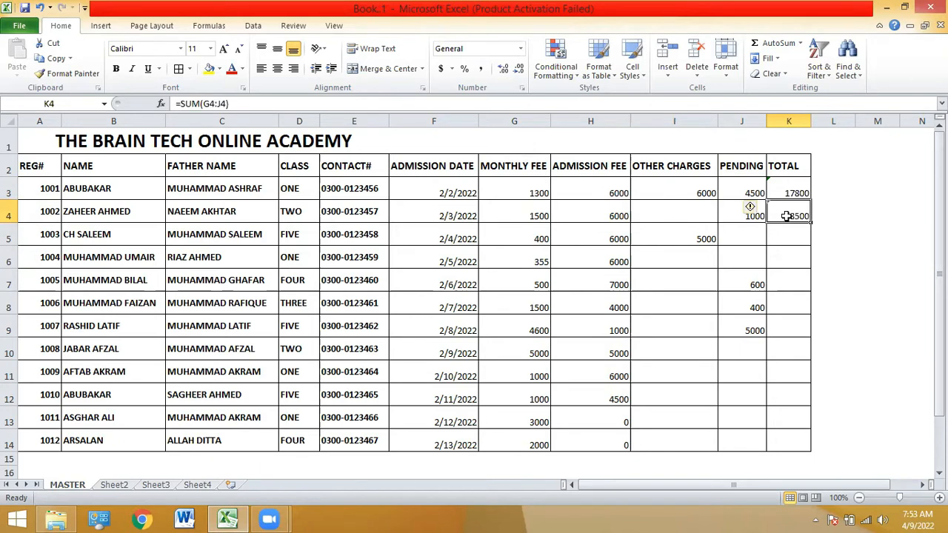
click(779, 260)
click(794, 216)
click(616, 215)
click(726, 215)
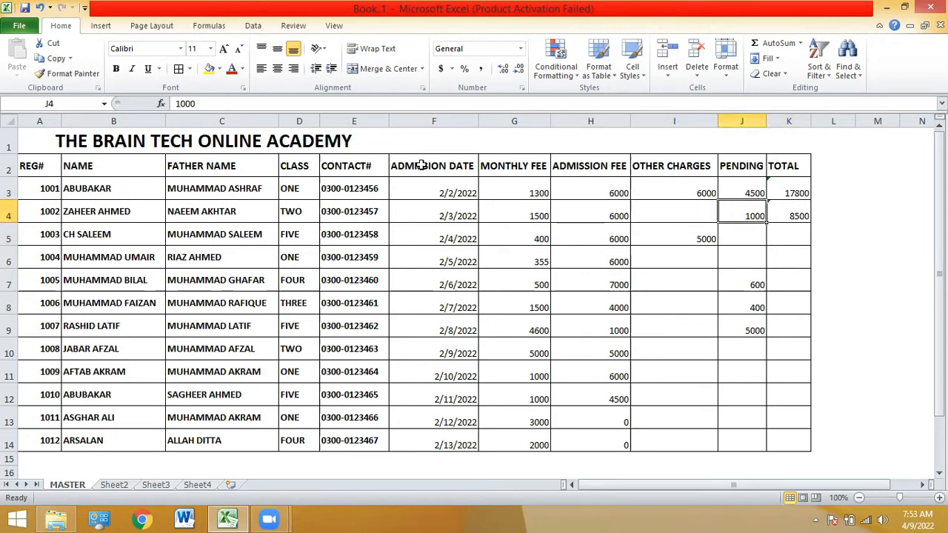
click(514, 206)
click(793, 215)
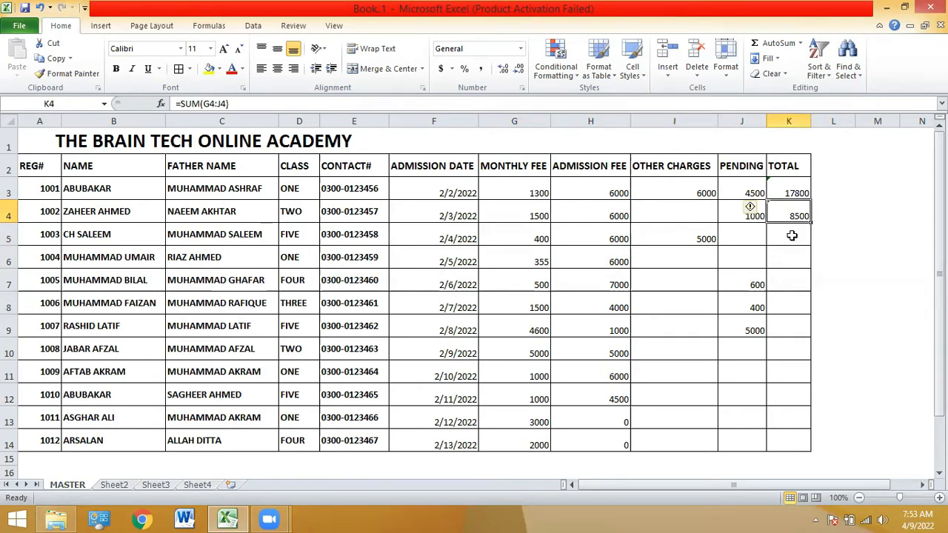
Fill the TOTAL formula down into K5, and undo the fills in both K5 and K4
click(792, 235)
key(ctrl+d)
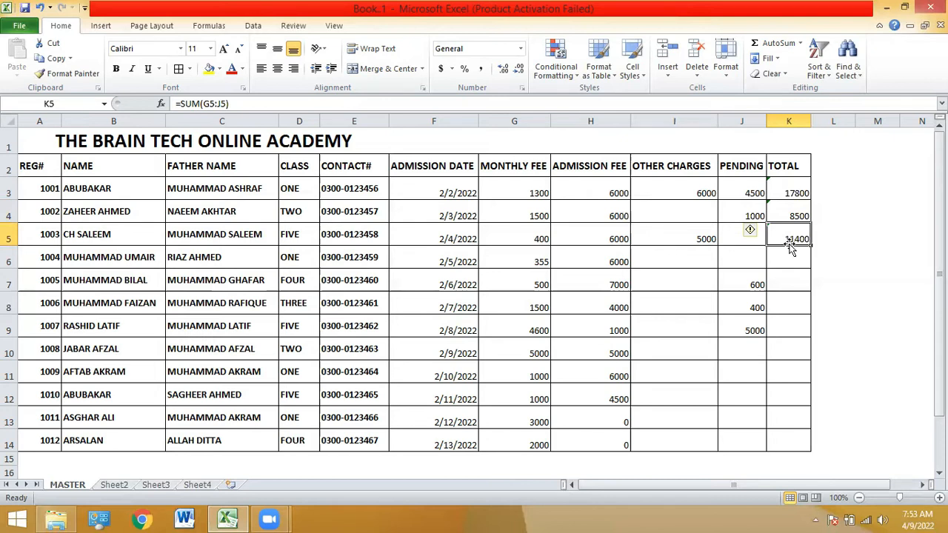
key(ctrl+z)
key(ctrl+z)
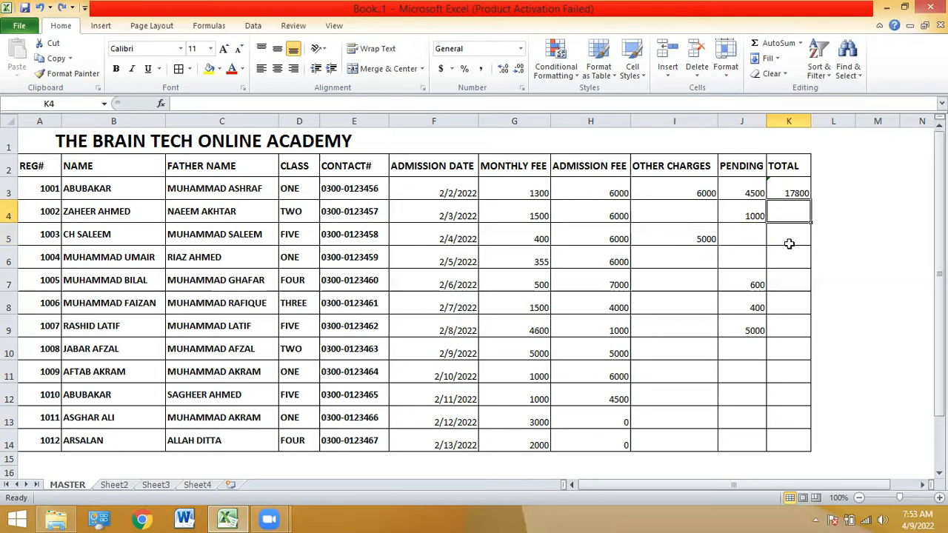
Fill the SUM formula from K3 down the TOTAL column through K14
click(797, 190)
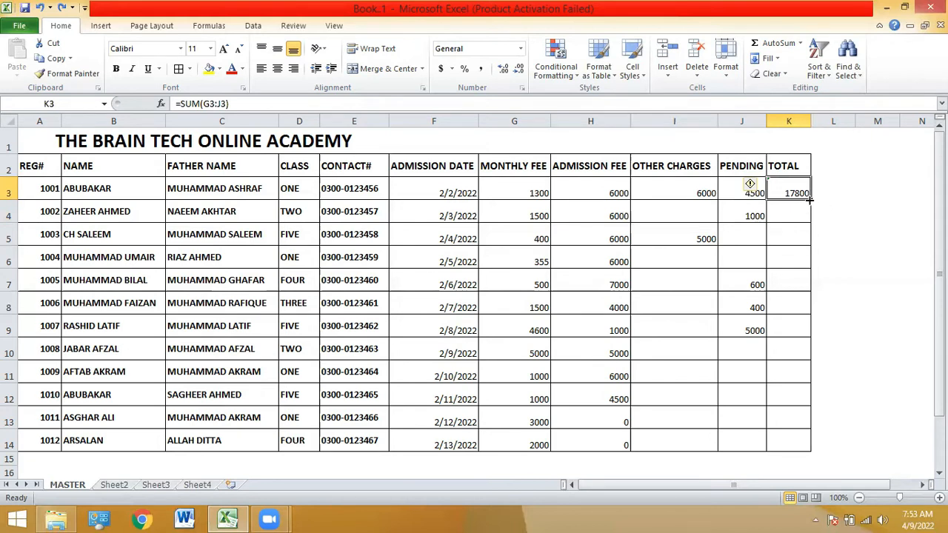
drag(810, 198, 819, 444)
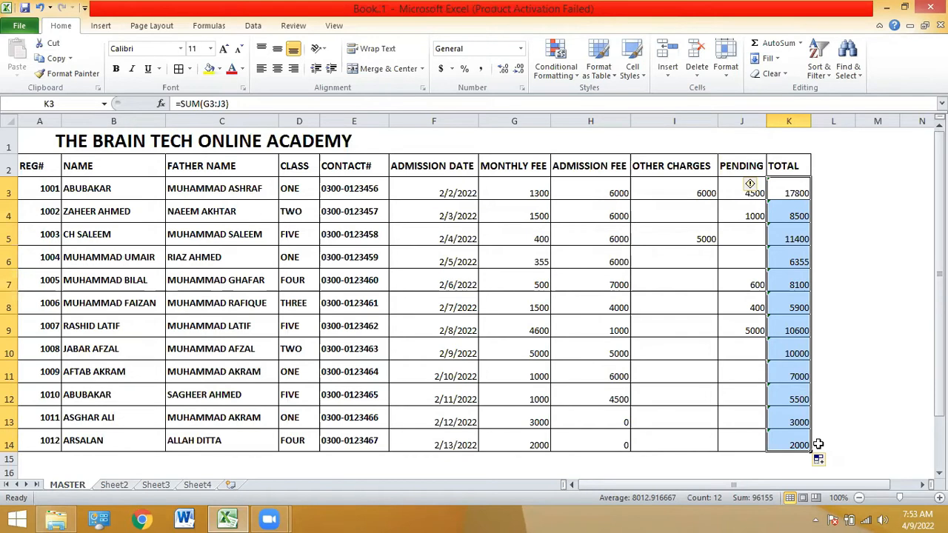
Review the header row from REG# to CLASS and the class entries down to row 12
click(351, 304)
key(Left)
key(Home)
key(Up)
key(Up)
key(Up)
key(Up)
key(Up)
key(Up)
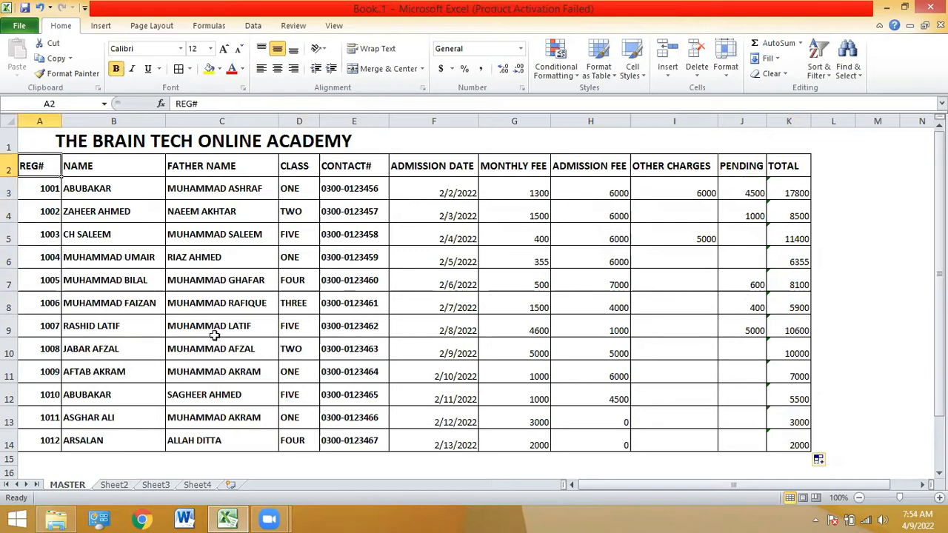
key(Right)
key(Right)
key(Right)
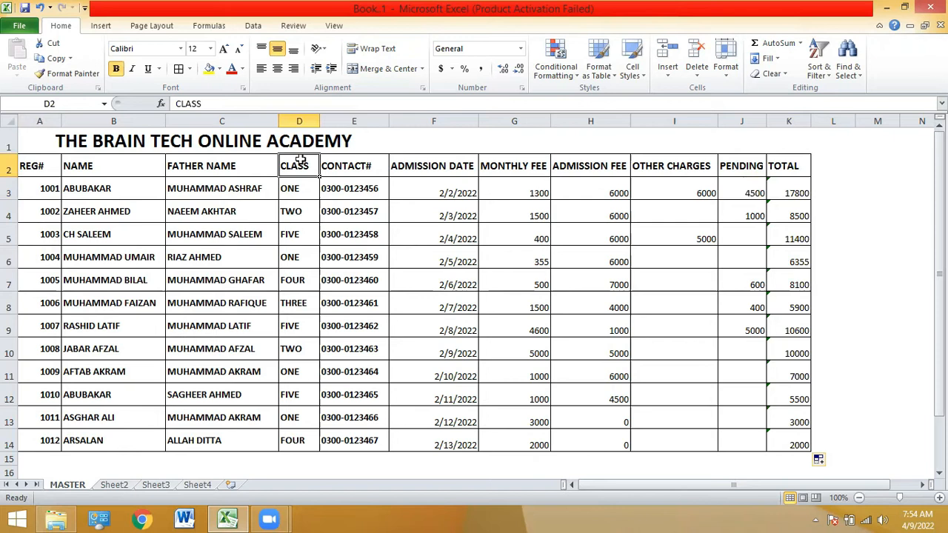
key(Down)
key(Down)
key(Down)
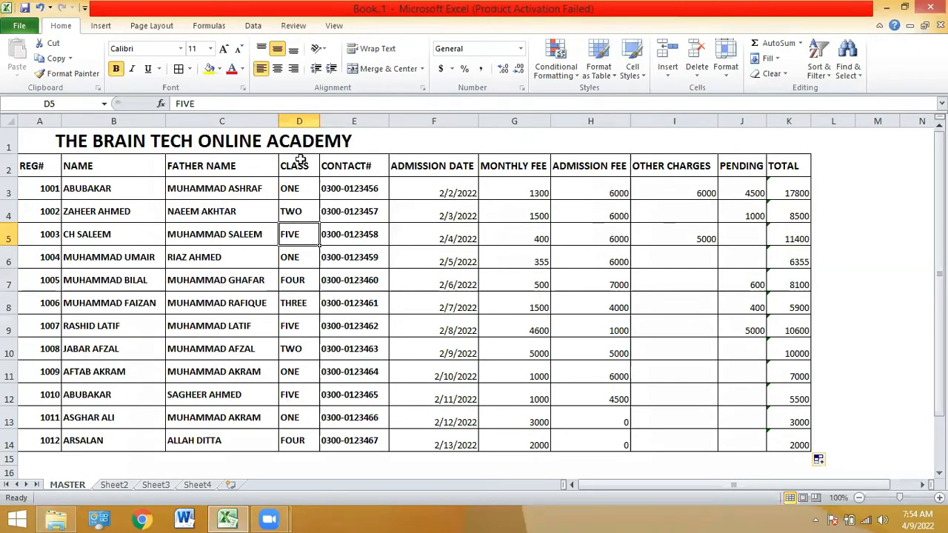
key(Down)
key(Down)
key(Down)
key(Down)
key(Down)
key(Down)
key(Down)
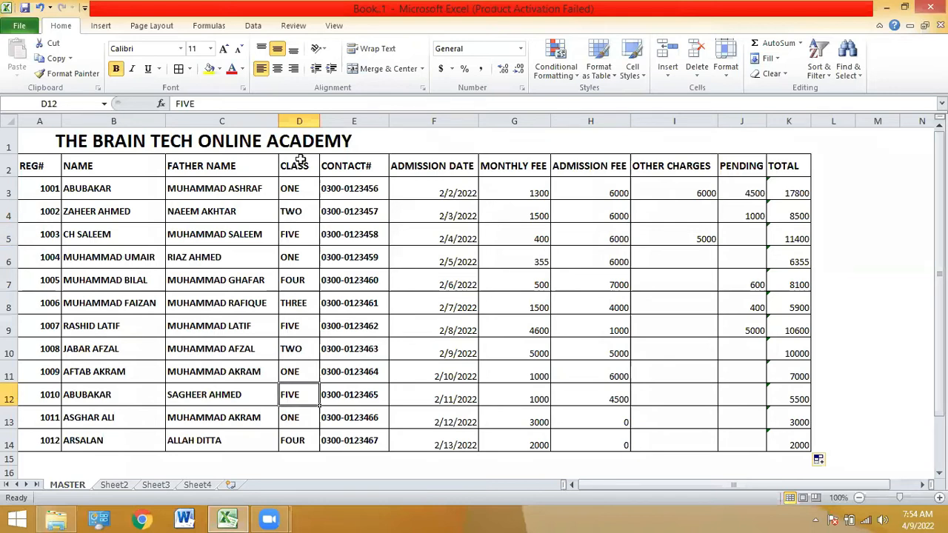
Add filters to the whole header row A2:K2, from REG# to TOTAL
drag(39, 166, 301, 160)
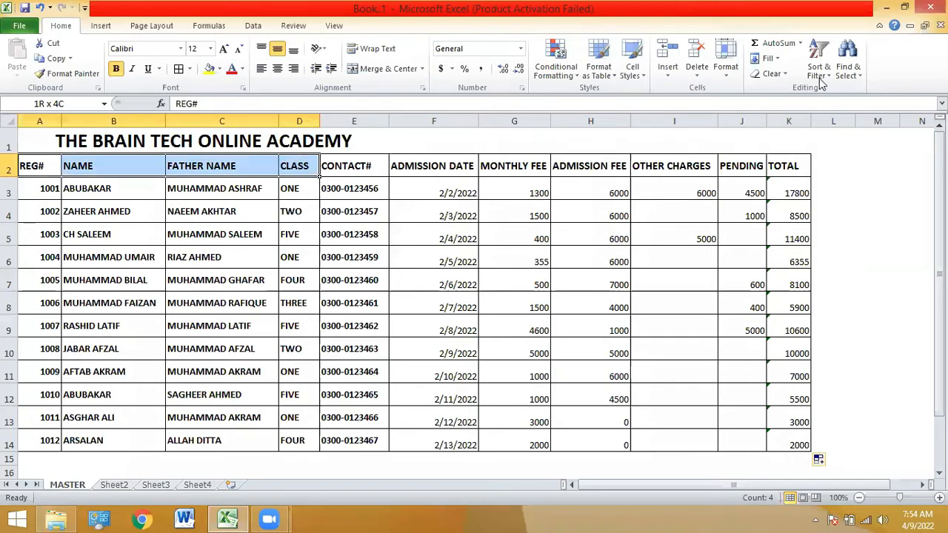
key(ctrl+shift+Right)
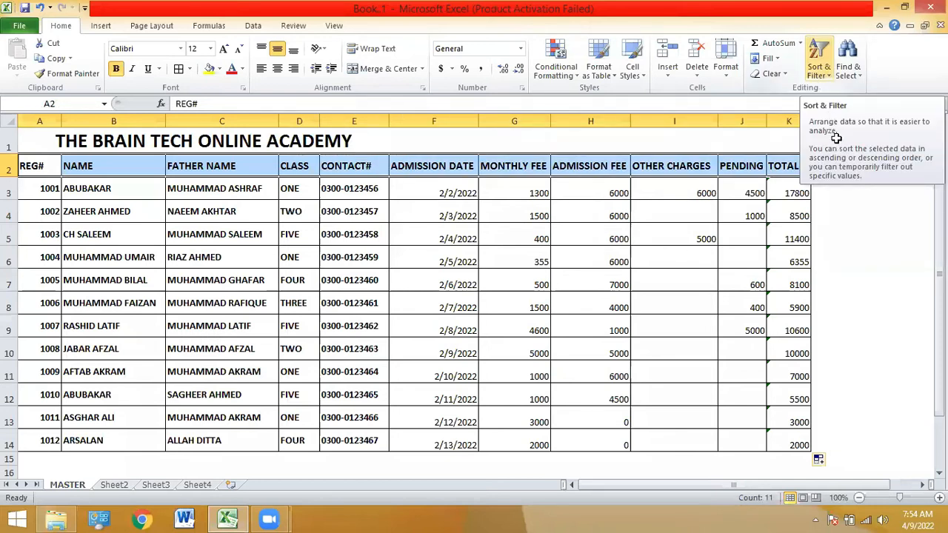
key(ctrl+shift+l)
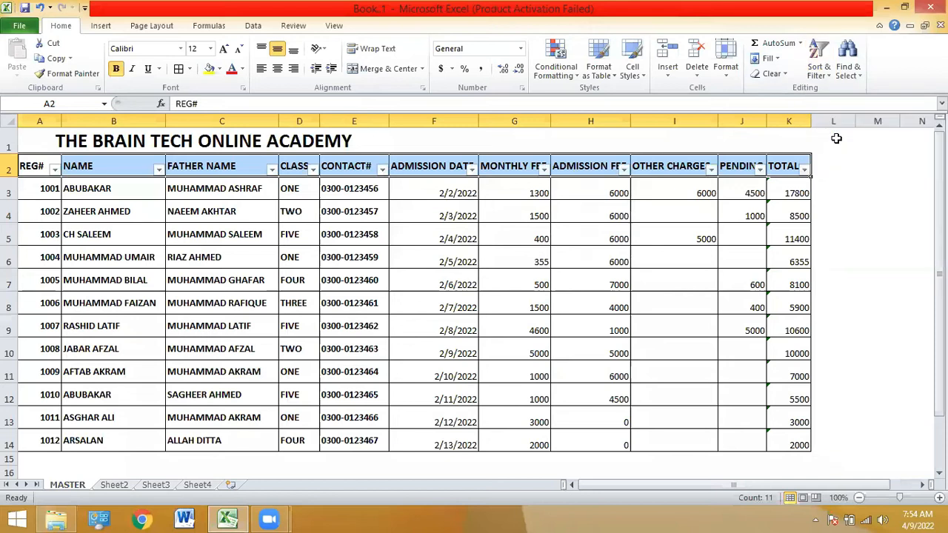
click(612, 270)
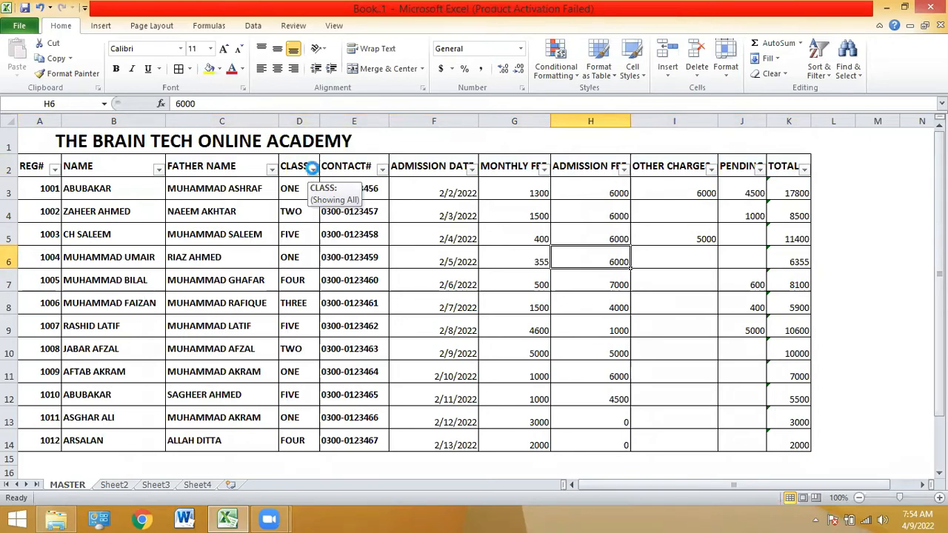
Filter the CLASS column to show only the students in class ONE
click(313, 169)
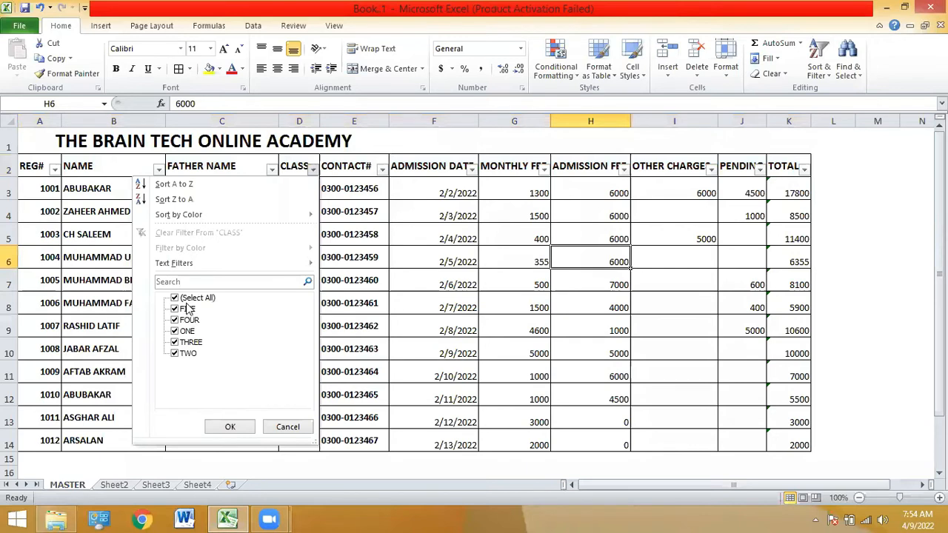
click(187, 299)
click(183, 333)
click(228, 427)
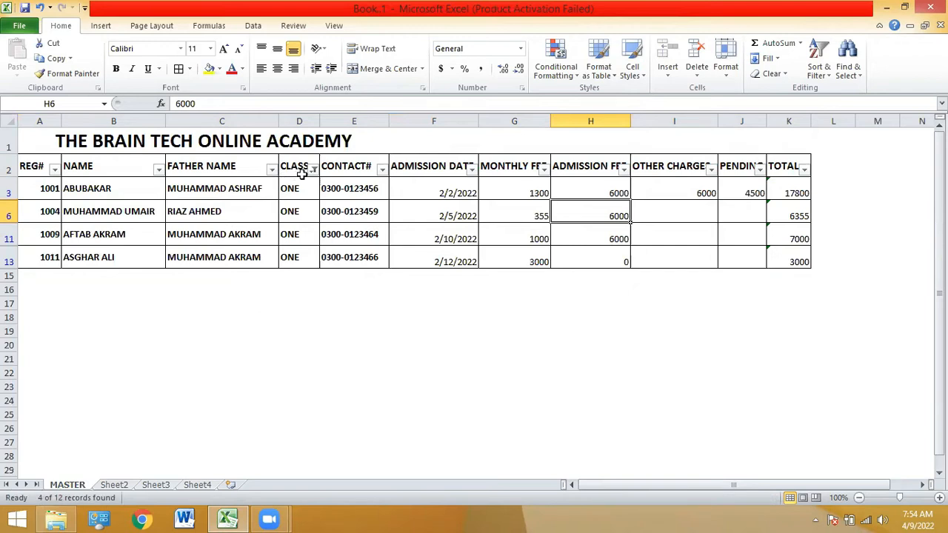
Switch the CLASS filter from ONE to TWO so only class TWO students are listed
click(313, 169)
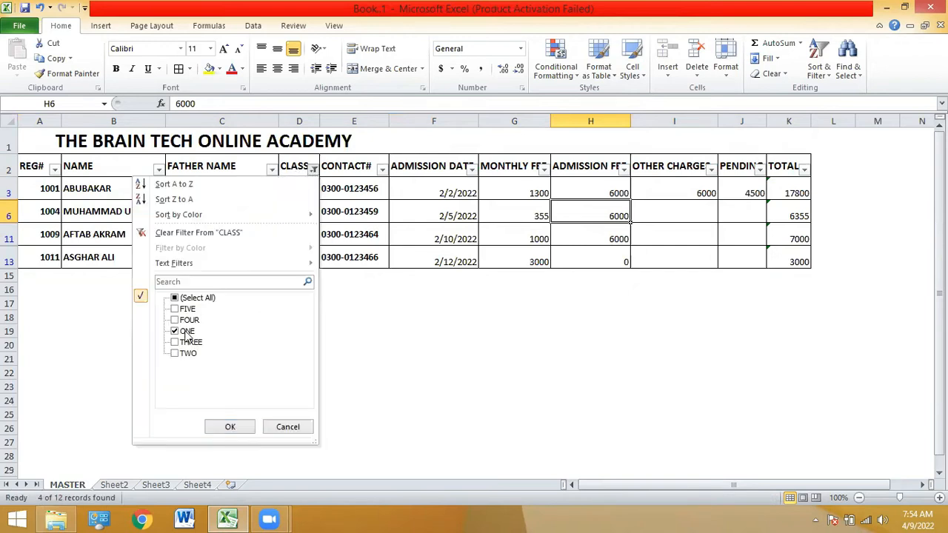
click(186, 331)
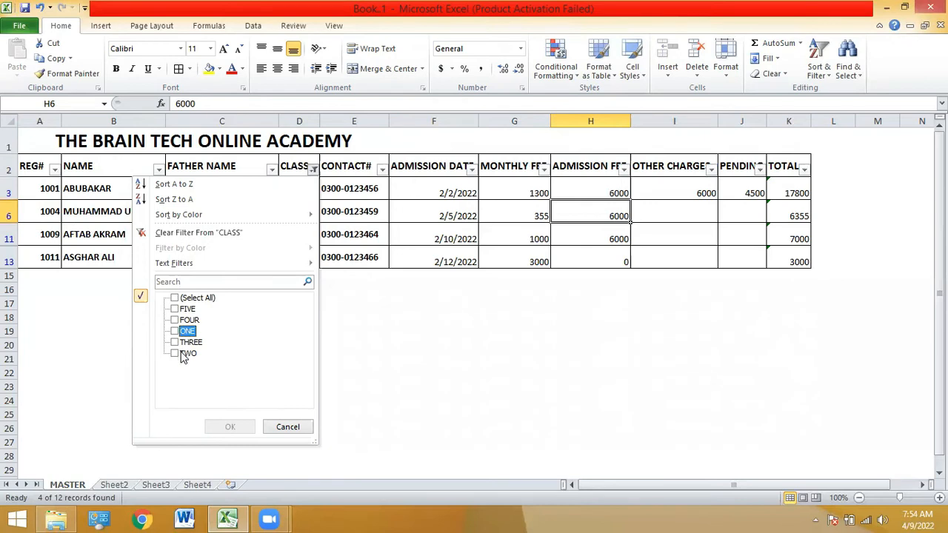
click(185, 355)
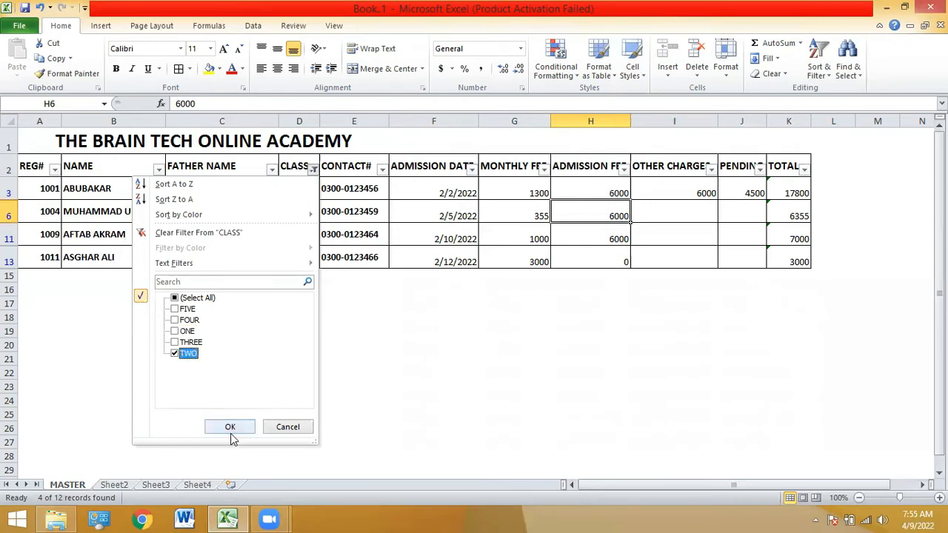
click(230, 429)
click(291, 204)
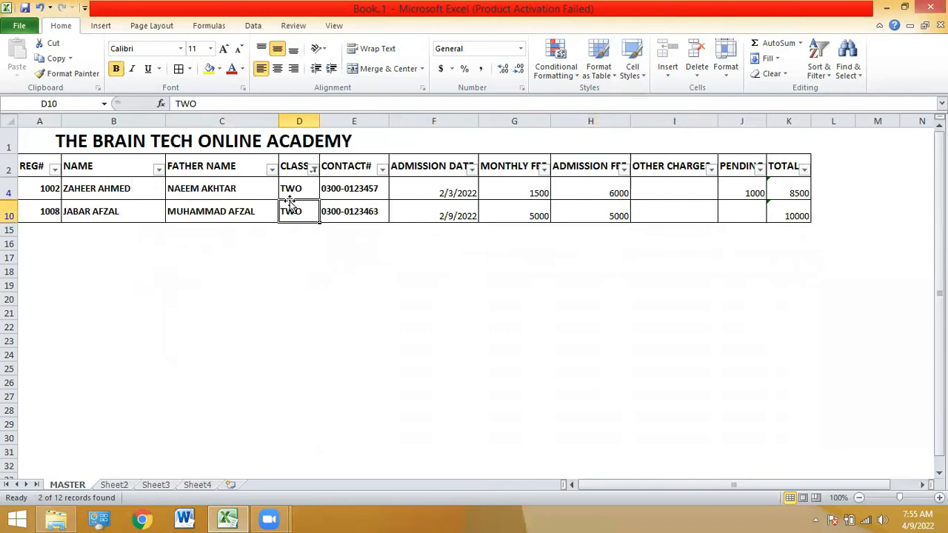
Change the CLASS filter to show only class FIVE in place of class TWO
click(314, 169)
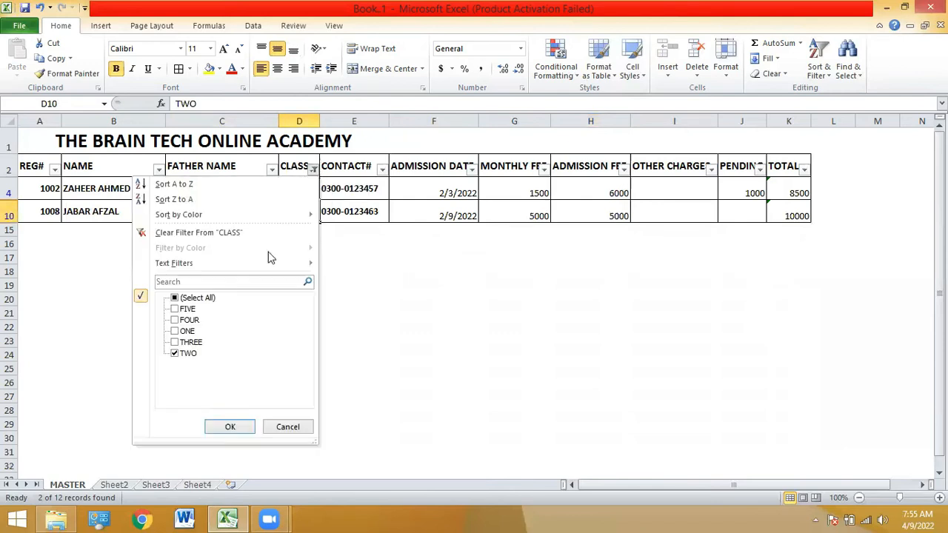
click(182, 354)
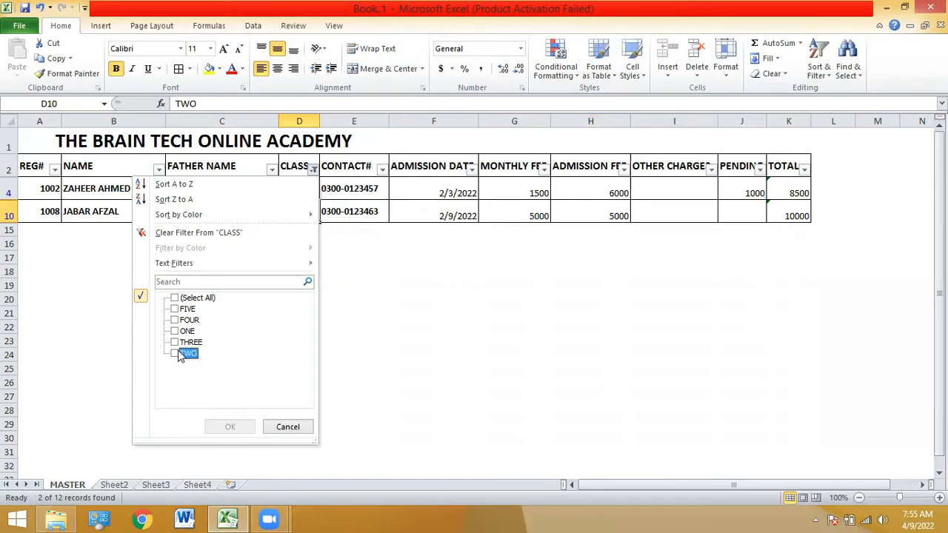
click(186, 309)
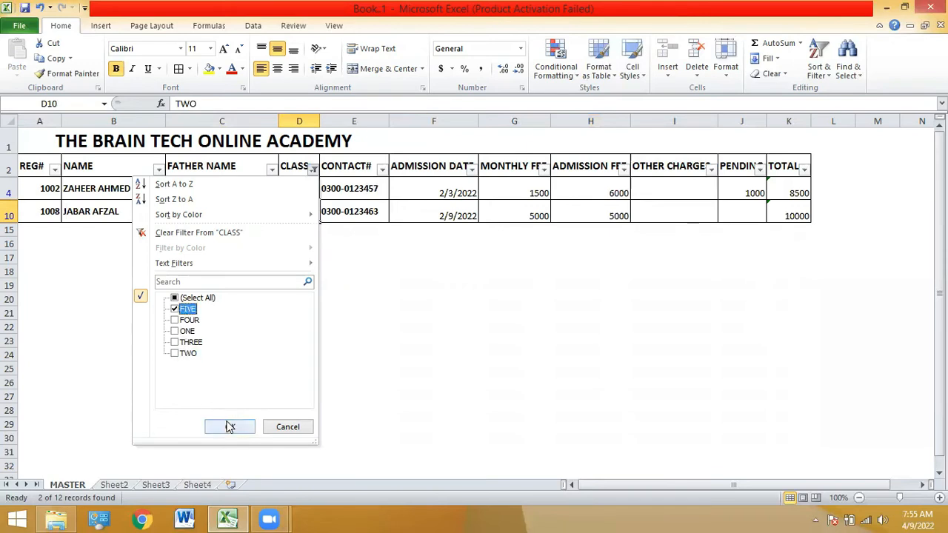
click(226, 426)
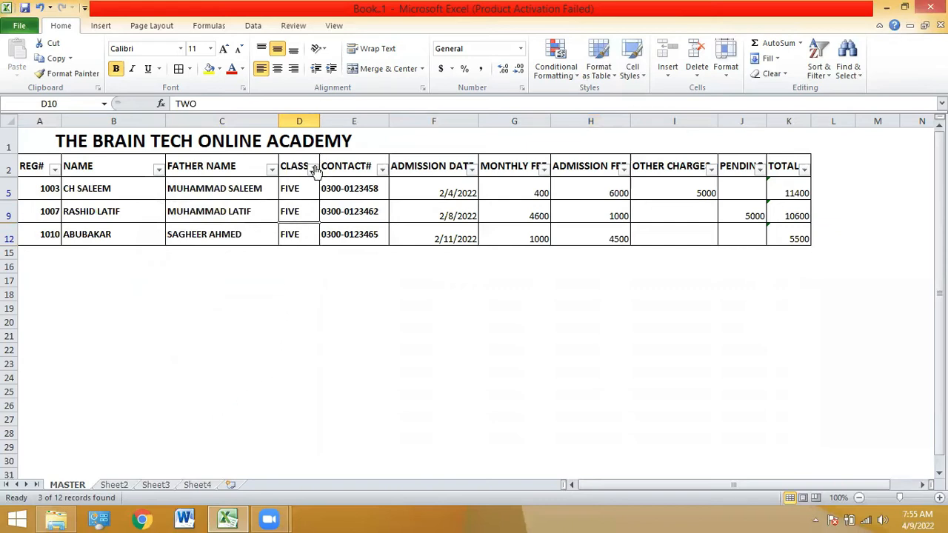
Add class ONE to the CLASS filter so classes FIVE and ONE are both listed
click(313, 169)
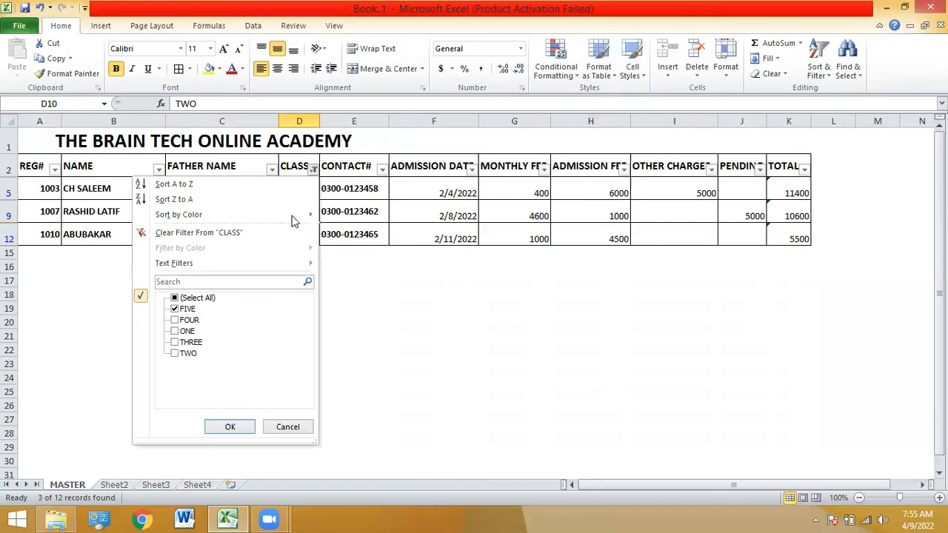
click(178, 332)
click(234, 429)
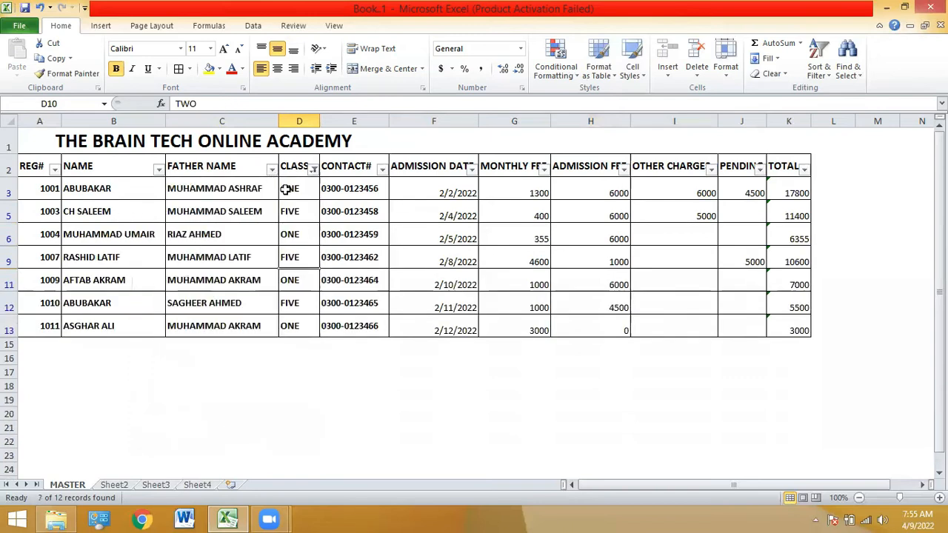
Sort the filtered student rows by CLASS from A to Z
click(290, 190)
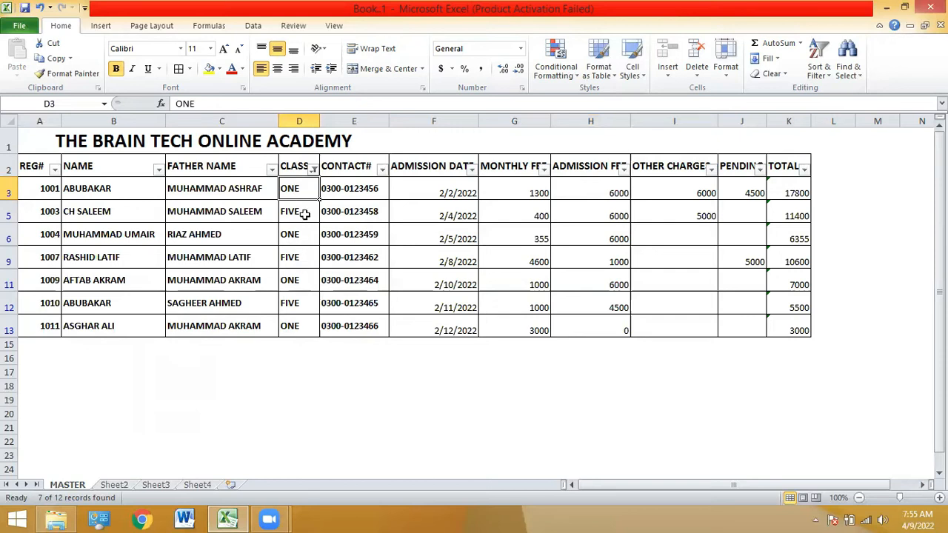
click(314, 170)
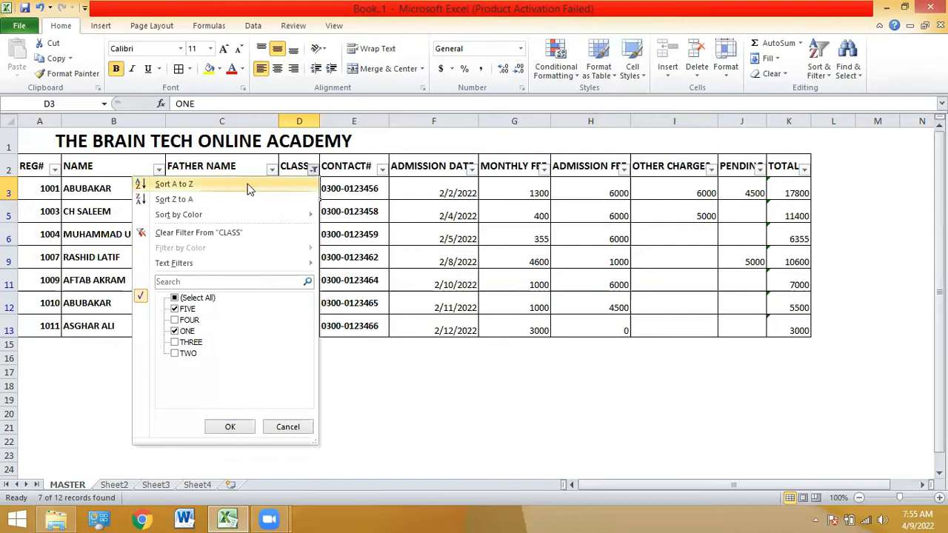
click(206, 186)
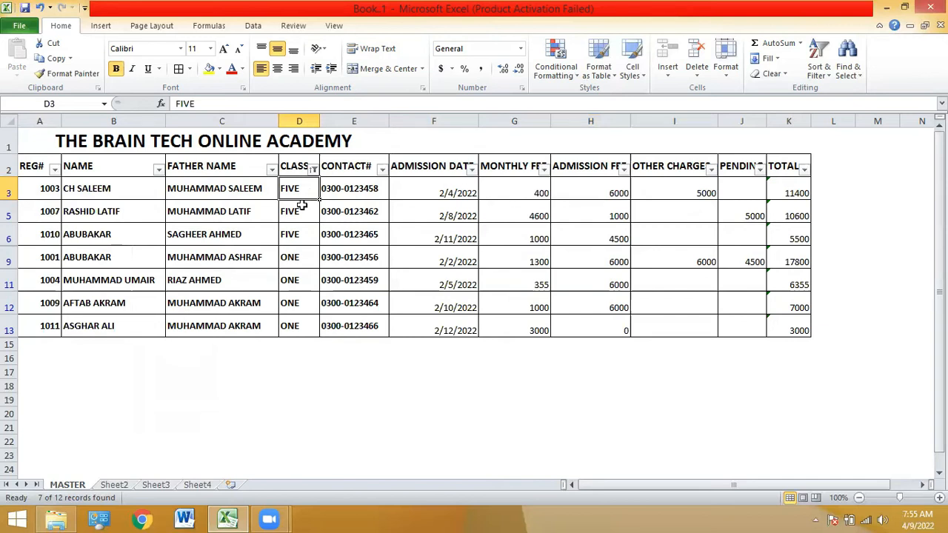
Examine the sorted CLASS column, checking the FIVE rows and the ONE rows as separate groups
key(shift+Down)
key(shift+Down)
key(Down)
key(Down)
key(Down)
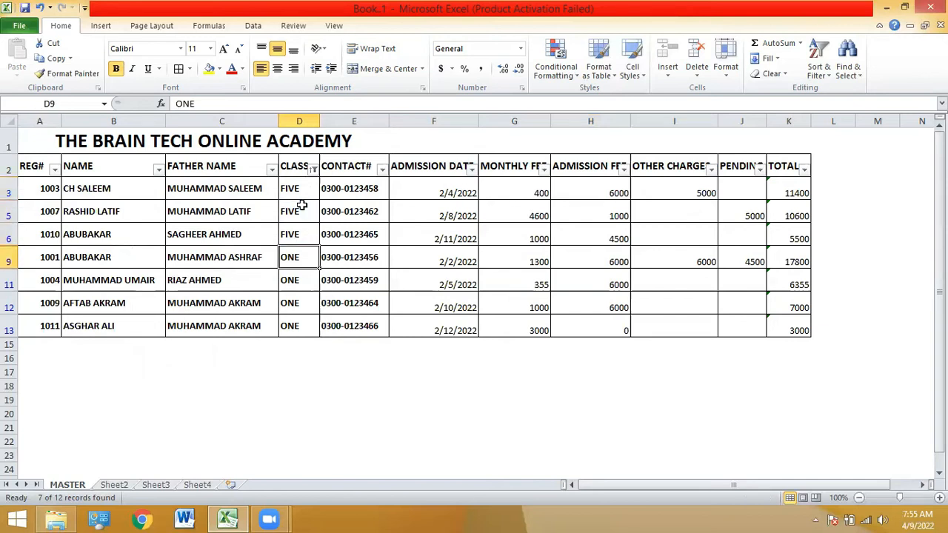
key(shift+Down)
key(shift+Down)
key(shift+Down)
key(shift+Down)
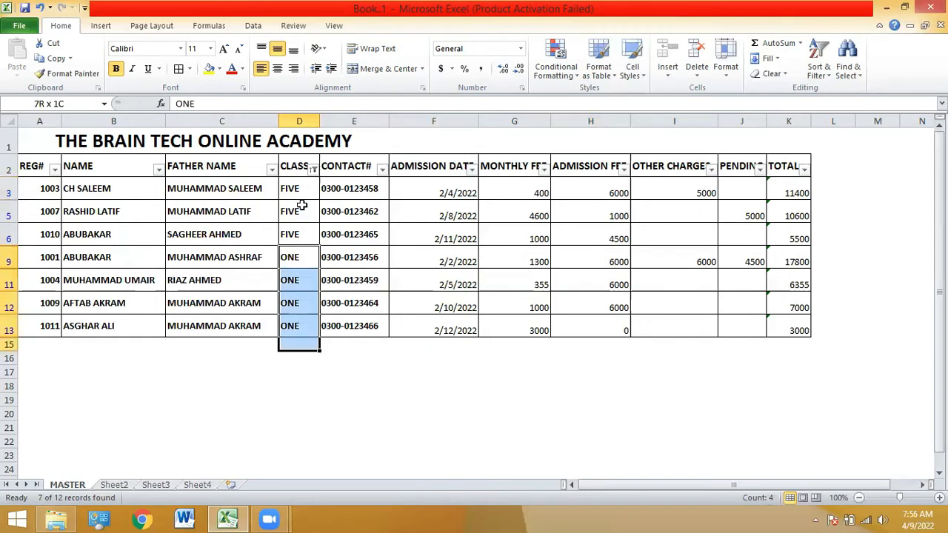
key(shift+Up)
key(Right)
key(Right)
key(Right)
key(Left)
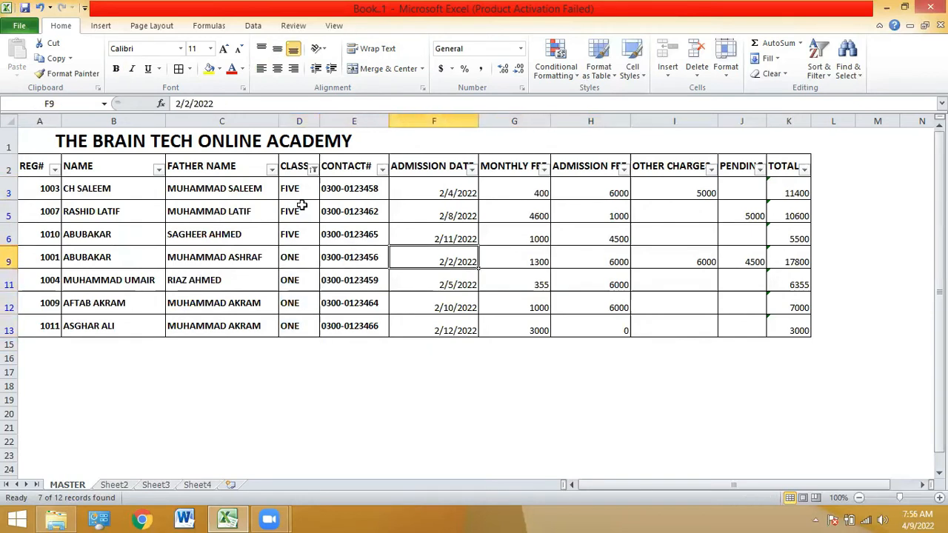
Reselect all classes in the CLASS filter to list every student
click(314, 168)
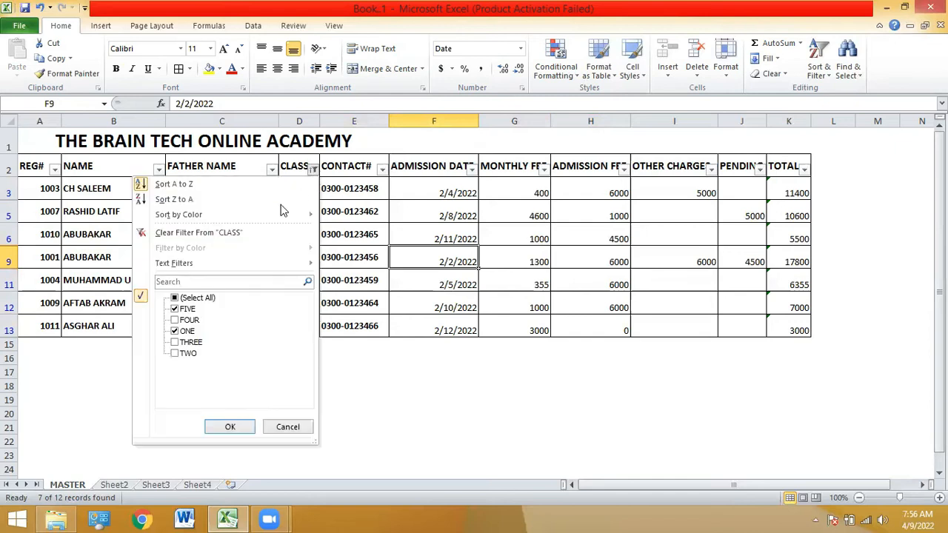
click(191, 298)
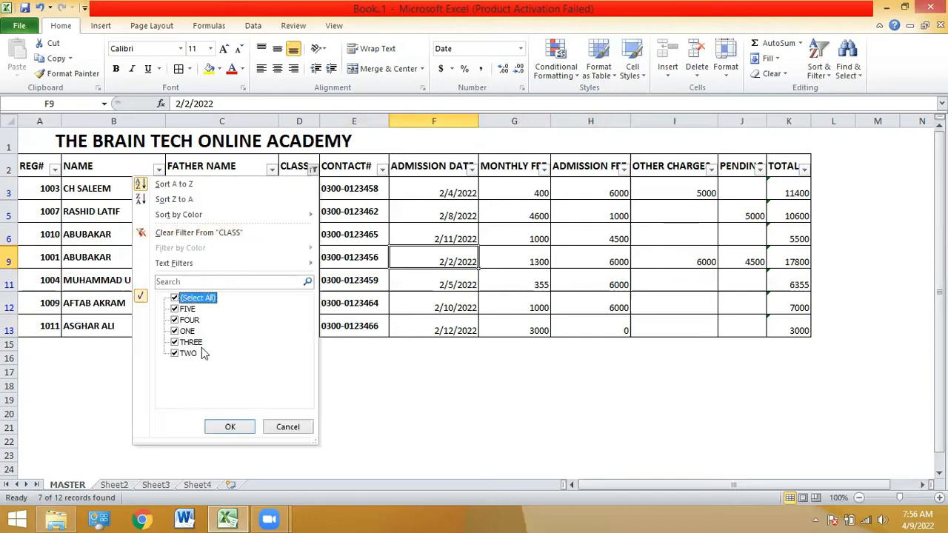
click(233, 428)
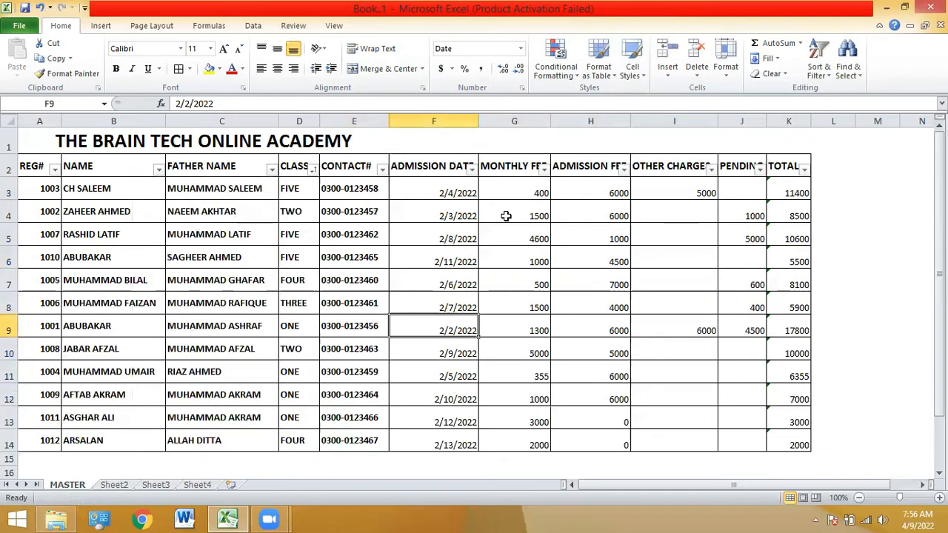
Filter the MONTHLY FEE column to the value 1000 and check the matching rows
click(544, 170)
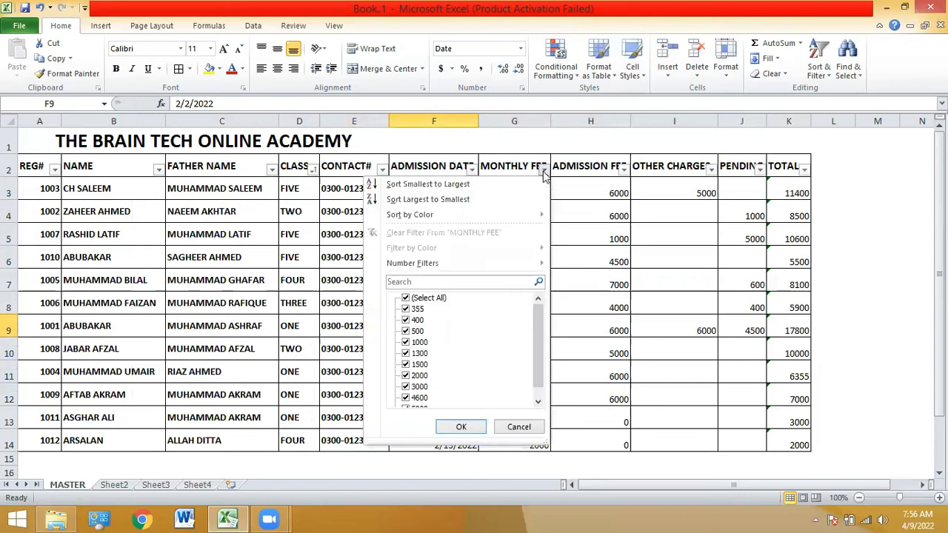
click(427, 300)
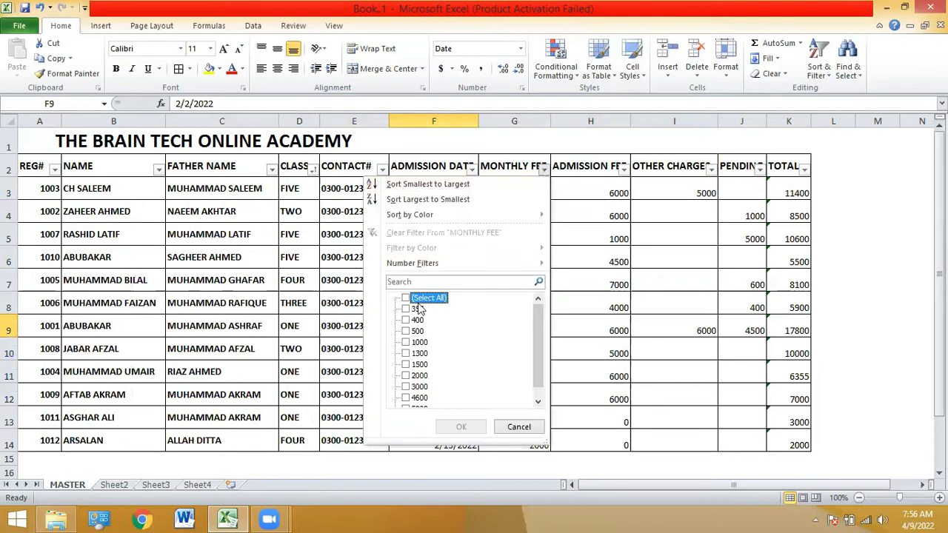
click(418, 343)
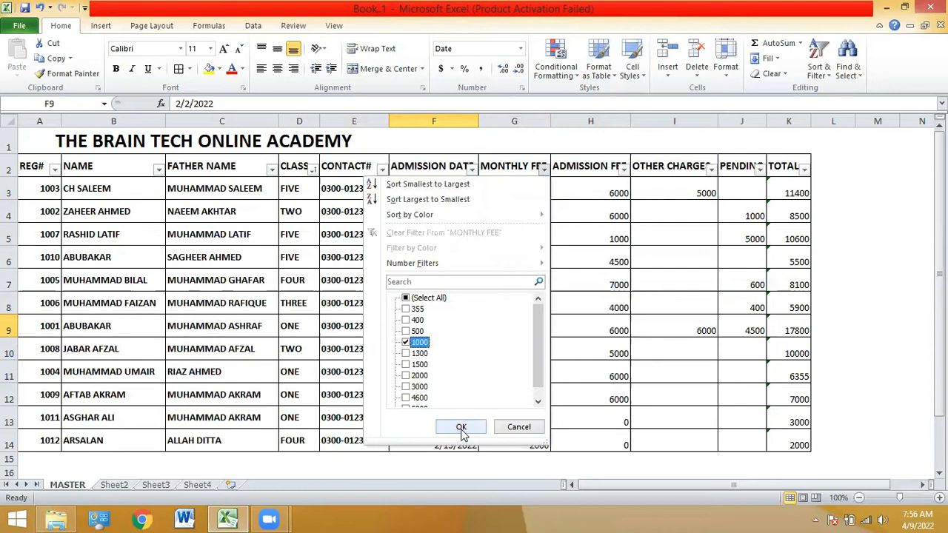
click(460, 428)
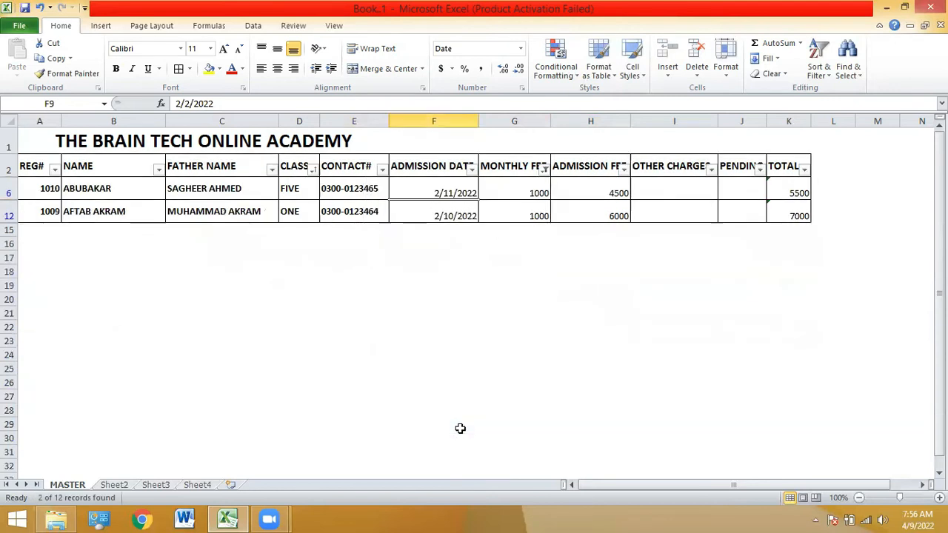
click(529, 189)
key(Up)
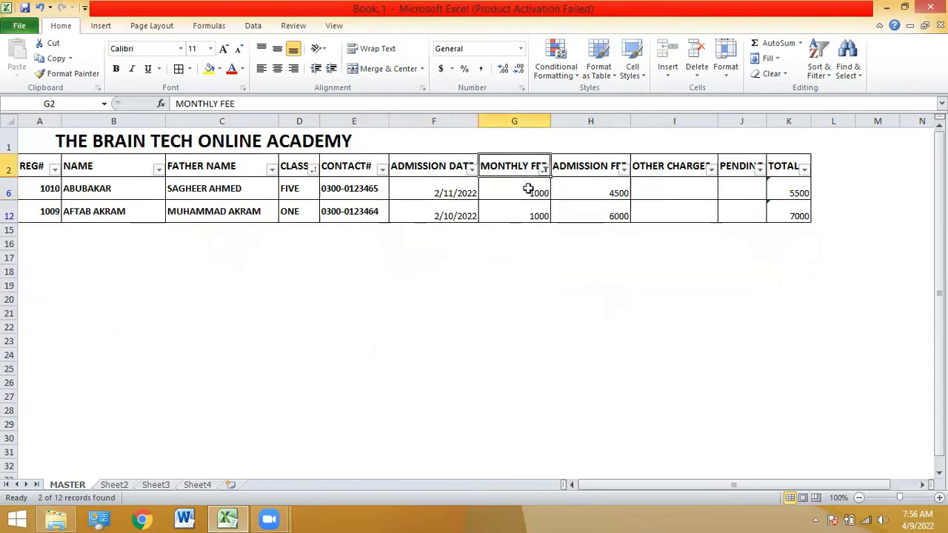
key(Down)
key(Down)
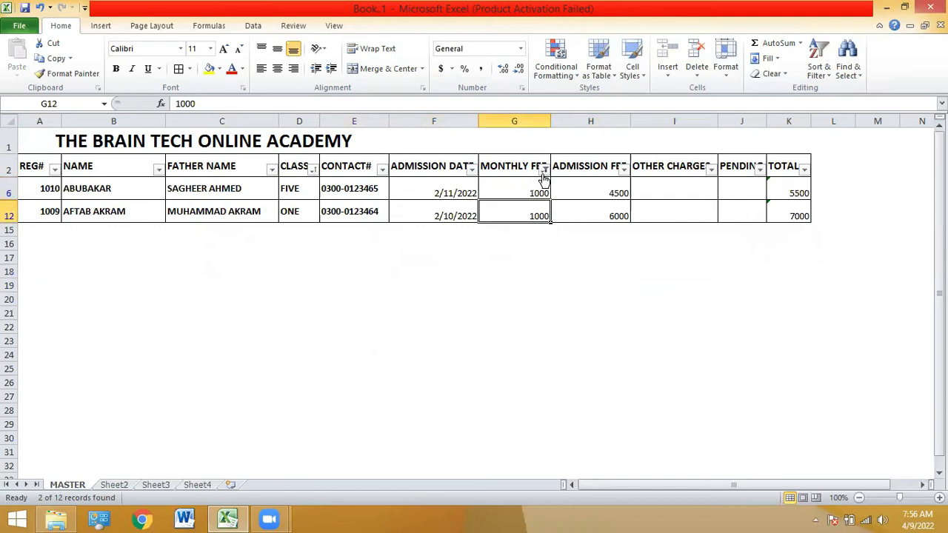
Extend the MONTHLY FEE filter to include 1300 and 1500 along with 1000
click(545, 171)
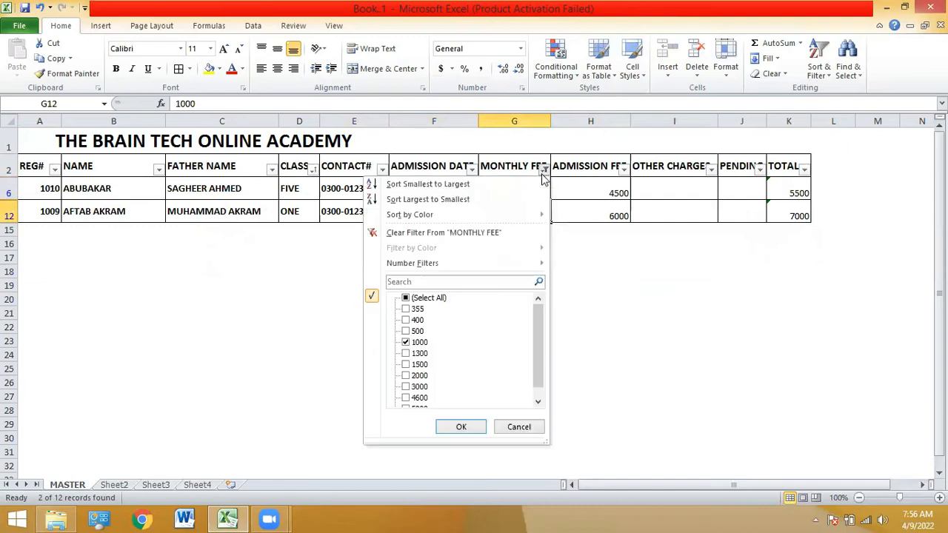
click(416, 354)
key(space)
click(460, 428)
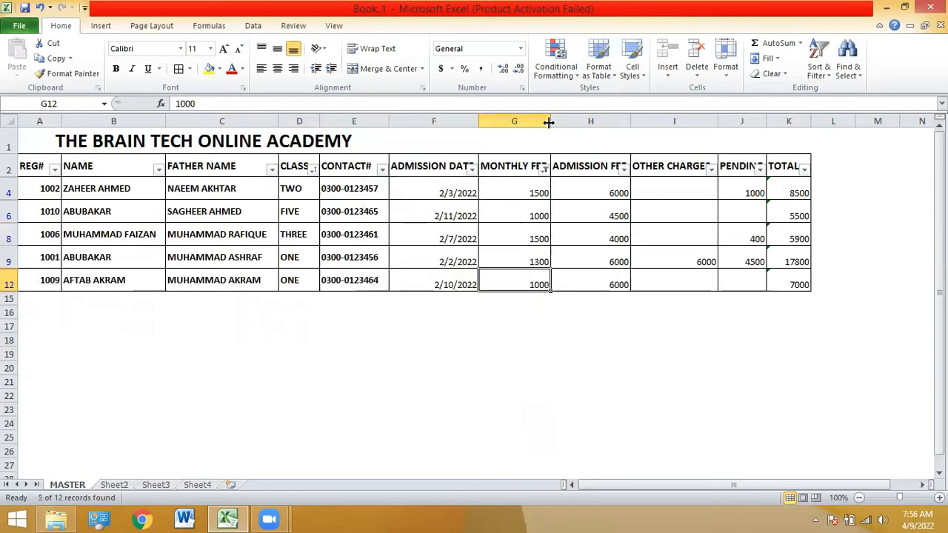
Review the MONTHLY FEE entries of the filtered rows from row 4 down to row 9
click(661, 168)
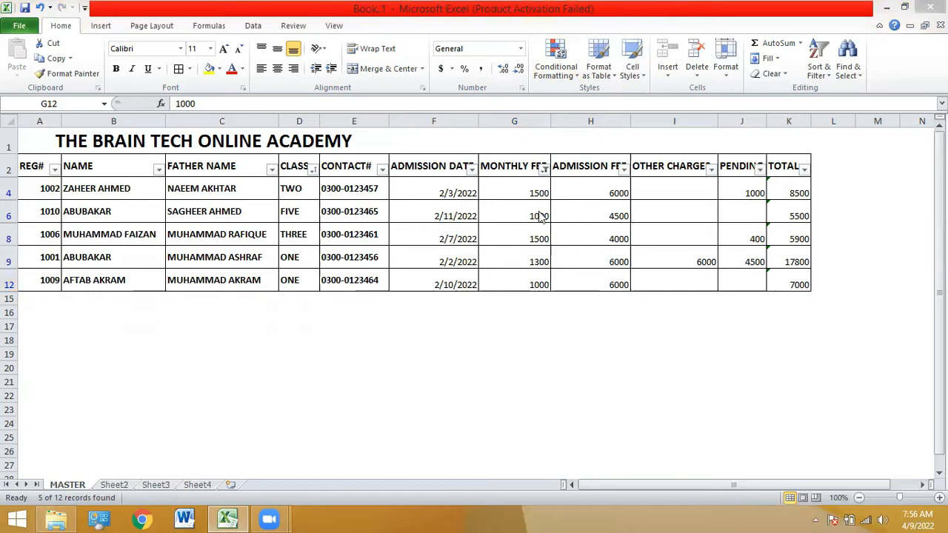
click(527, 171)
click(525, 191)
key(Down)
key(Down)
key(Down)
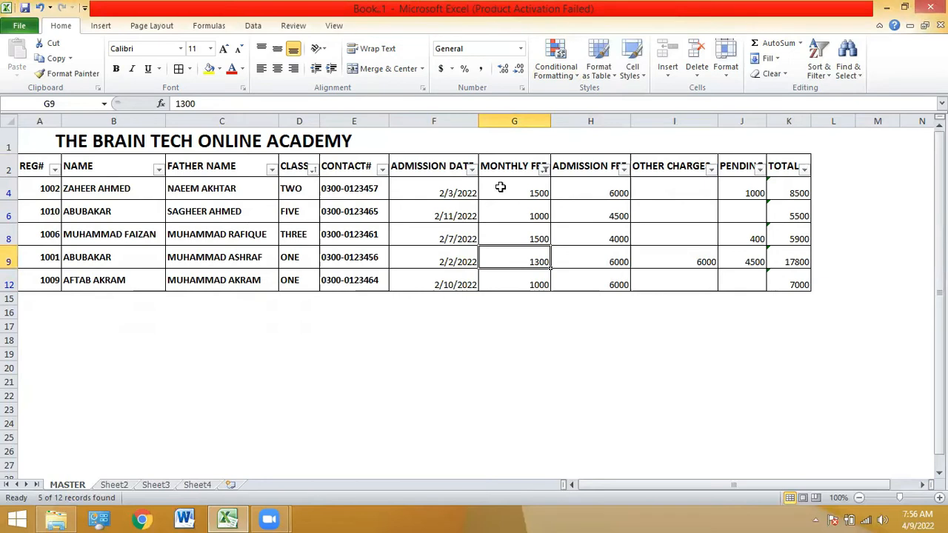
Examine the record in row 9 across its columns, from the student details to the fees, charges and total
key(Left)
key(Left)
key(Left)
key(Left)
key(Left)
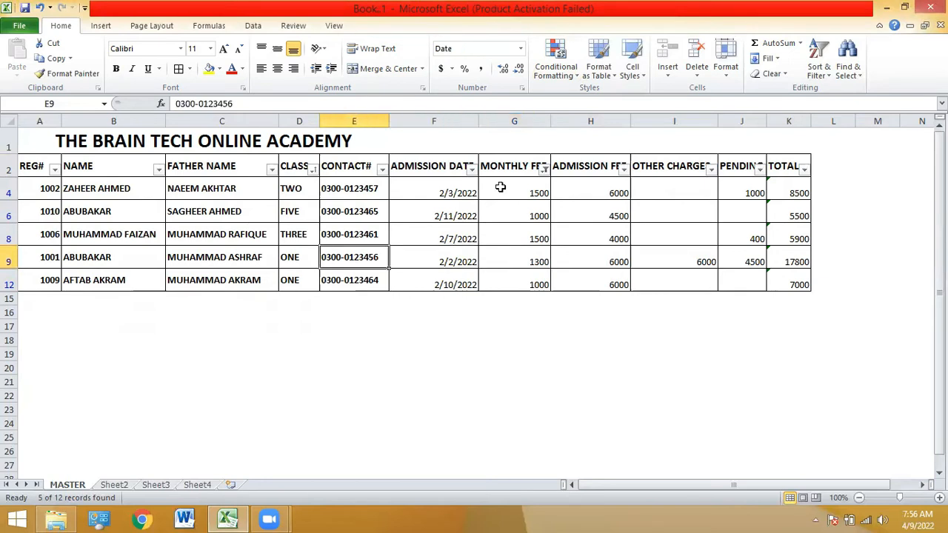
key(Right)
key(Right)
key(Right)
key(Right)
key(Right)
key(Right)
key(Right)
key(Right)
key(Right)
key(Right)
key(Right)
key(Right)
key(Right)
key(Right)
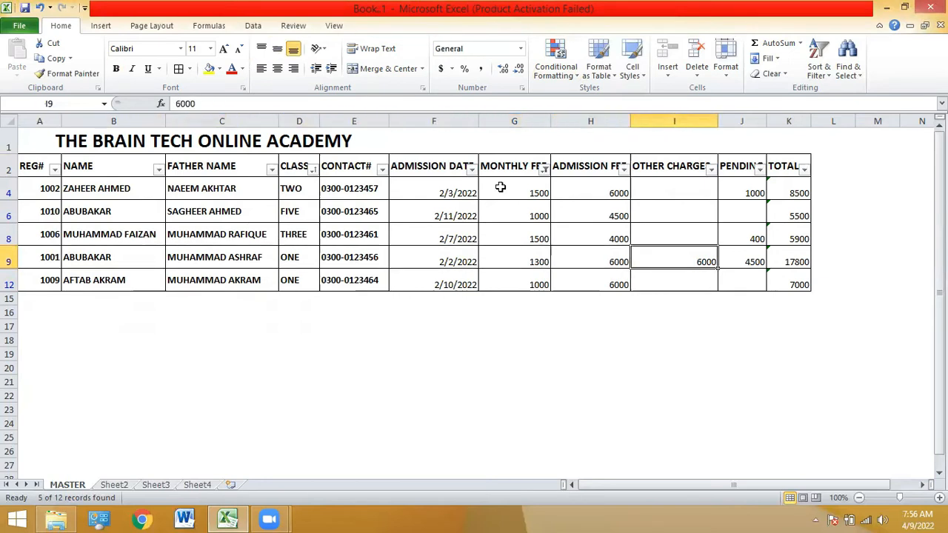
key(Left)
key(Left)
key(Left)
key(Left)
key(Left)
key(Left)
key(Left)
key(Left)
key(Left)
key(Left)
key(Left)
key(Left)
key(Left)
key(Left)
key(Right)
key(Right)
key(Right)
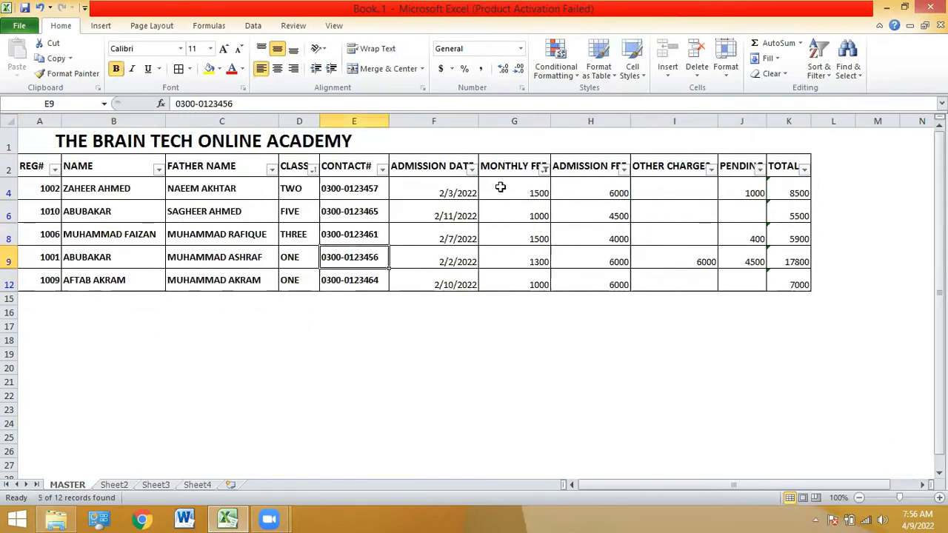
key(Right)
key(Right)
key(Right)
key(Right)
key(Right)
key(Right)
key(Right)
key(Right)
key(Right)
key(Right)
key(Right)
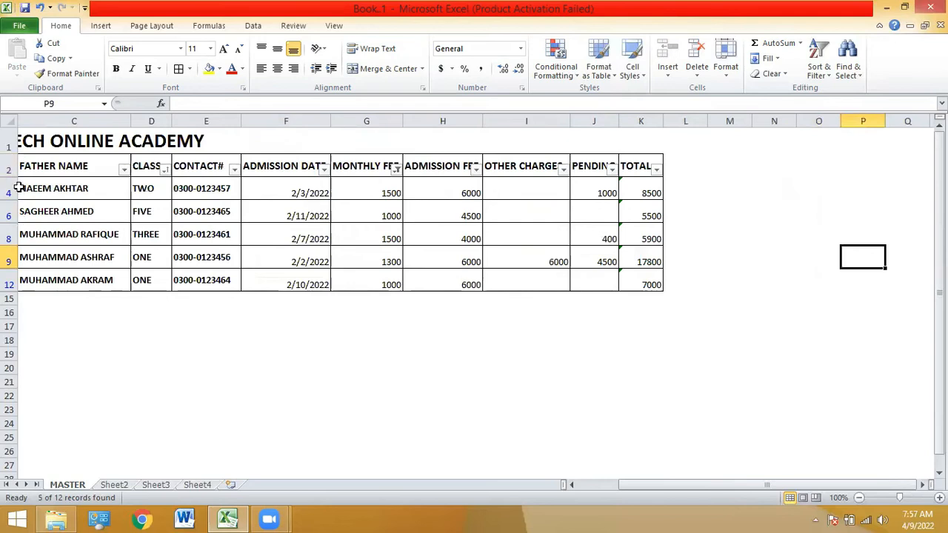
Examine the record in row 4 from its total back across the pending, fee and contact columns to the class entry
key(Left)
key(Up)
key(Left)
key(Left)
key(Left)
key(Left)
key(Up)
key(Up)
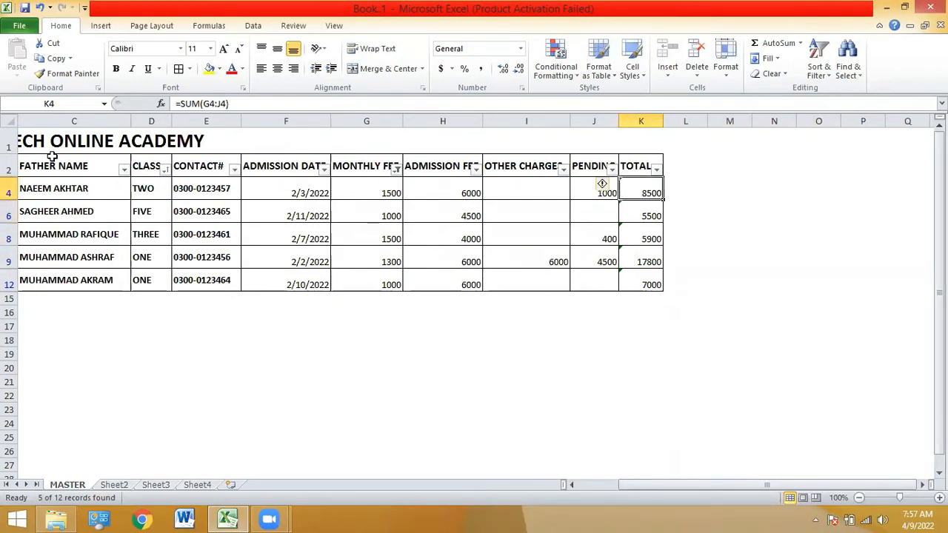
key(Left)
key(Left)
key(Left)
key(Left)
key(Left)
key(Left)
key(Left)
key(Left)
key(Left)
key(Left)
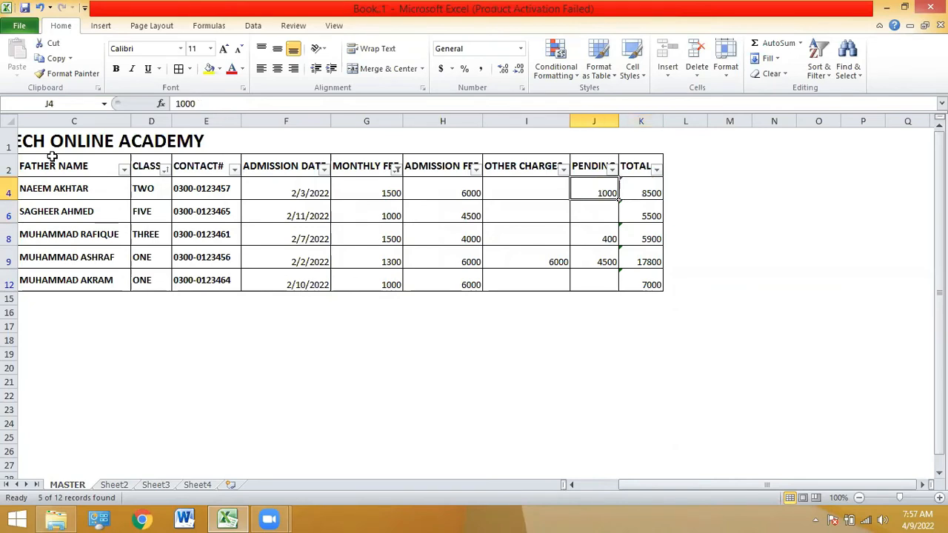
key(Right)
key(Right)
key(Right)
key(Right)
key(Left)
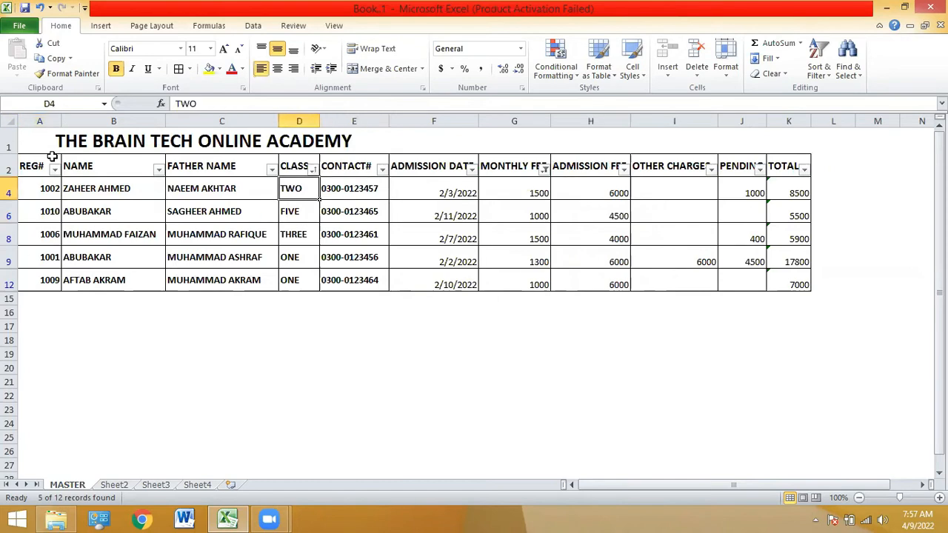
Look down the CLASS column from row 4 to row 31 to check whether the header row stays in view
key(Down)
key(Down)
key(Down)
key(Down)
key(Down)
key(Down)
key(Down)
key(Down)
key(Down)
key(Down)
key(Down)
key(Down)
key(Down)
key(Down)
key(Down)
key(Down)
key(Down)
key(Down)
key(Down)
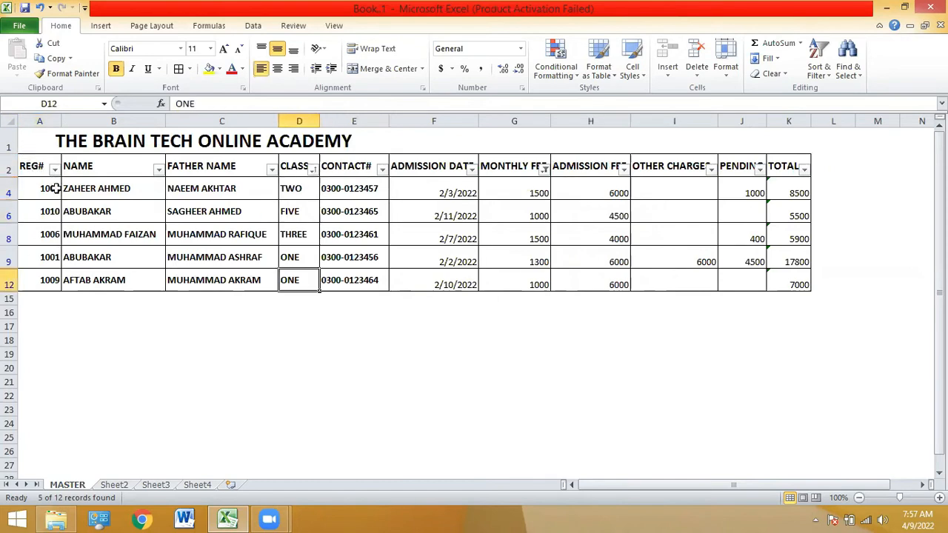
key(Down)
key(Down)
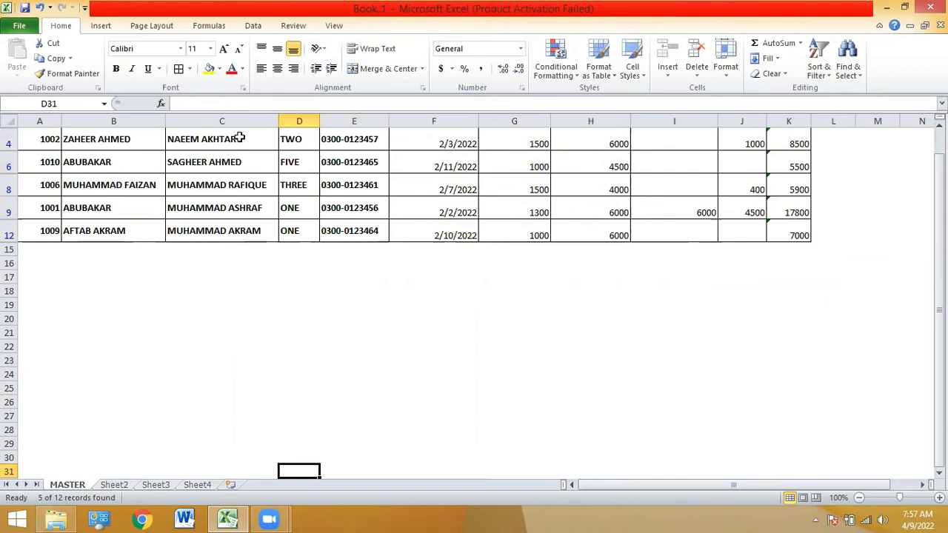
Look across row 30 out to column R to check whether the student detail columns stay in view
key(Up)
key(Right)
key(Right)
key(Right)
key(Right)
key(Right)
key(Right)
key(Right)
key(Right)
key(Right)
key(Right)
key(Right)
key(Right)
key(Right)
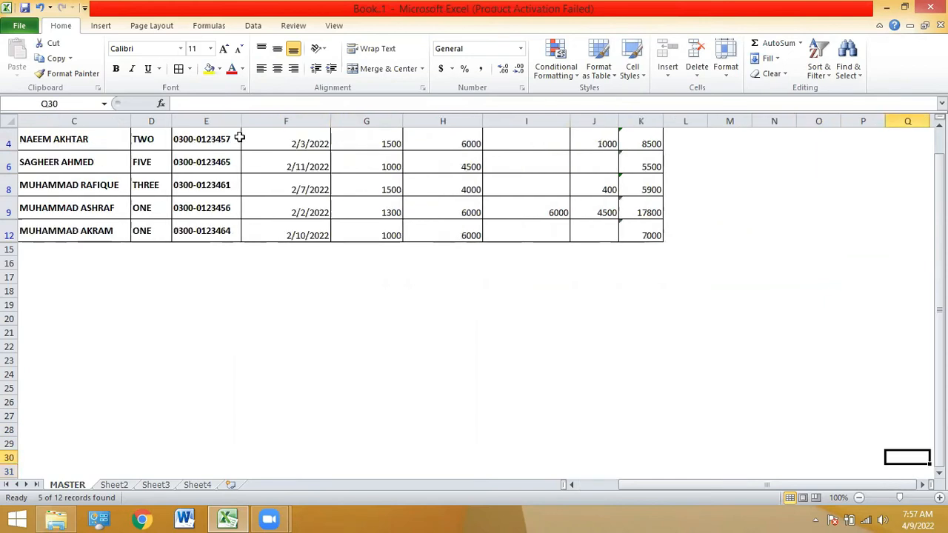
key(Right)
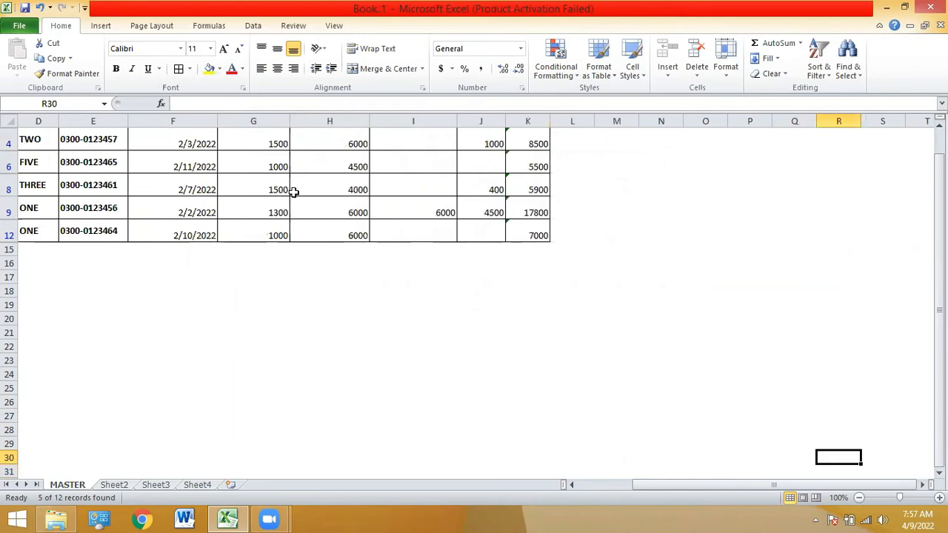
Go back to the first columns and up through the filtered records to the class entry in row 4
key(Left)
key(Left)
key(Left)
key(Left)
key(Left)
key(Left)
key(Left)
key(Left)
key(Left)
key(Left)
key(Left)
key(Left)
key(Left)
key(Left)
key(Left)
key(Left)
key(Left)
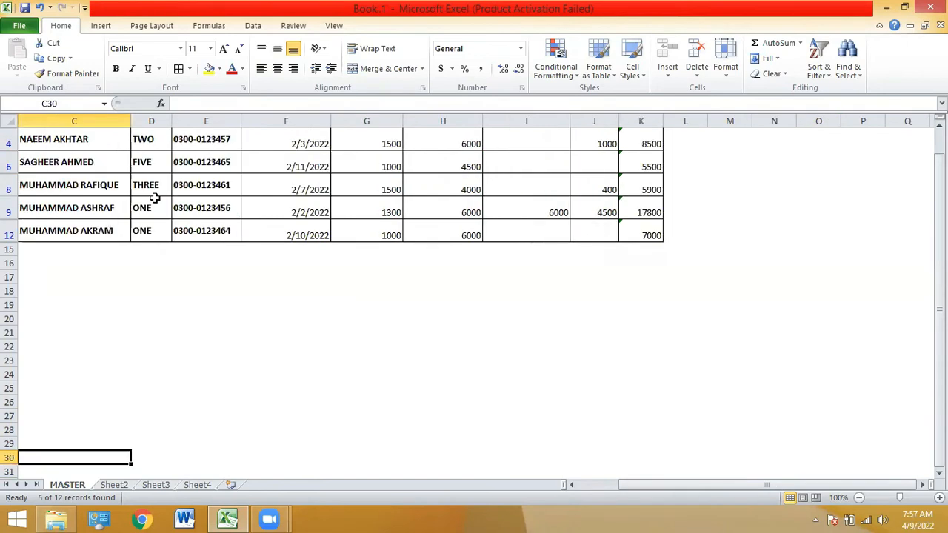
key(Up)
key(Up)
key(Up)
key(Up)
key(Up)
key(Up)
key(Up)
key(Up)
key(Up)
key(Up)
key(Up)
key(Up)
key(Up)
key(Up)
key(Up)
key(Up)
key(Up)
key(Up)
key(Up)
key(Up)
key(Up)
key(Up)
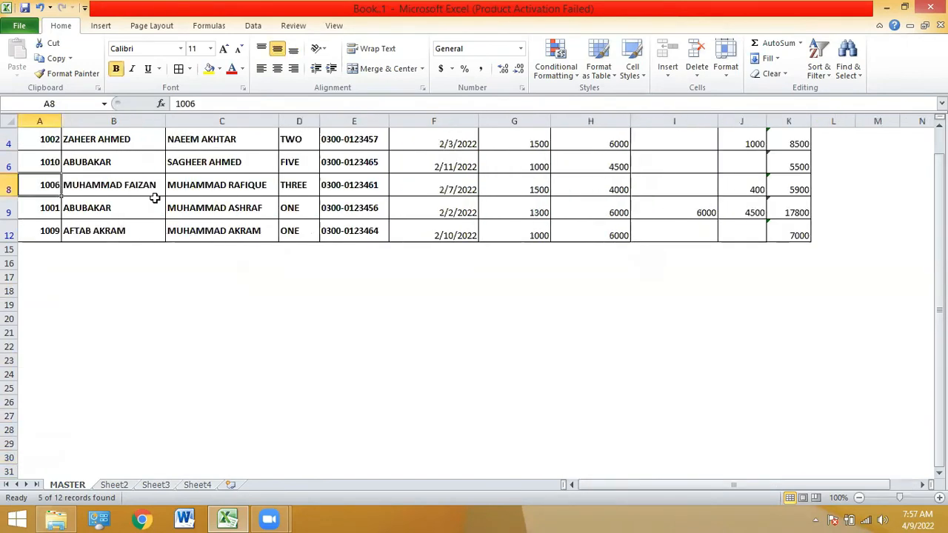
key(Down)
key(Down)
key(Right)
key(Right)
key(Right)
key(Right)
key(Left)
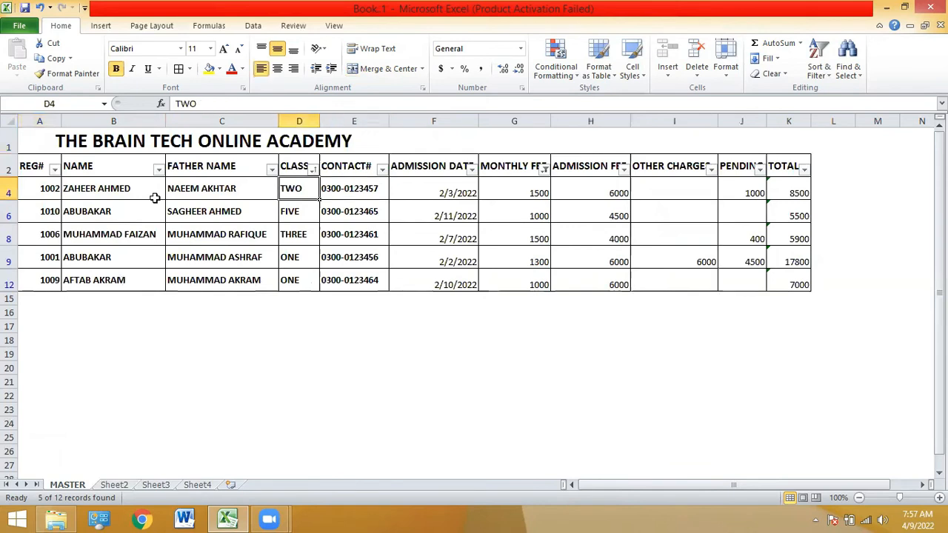
Freeze the panes at cell E4 to hold the header rows and the REG# to CLASS columns in place
click(349, 189)
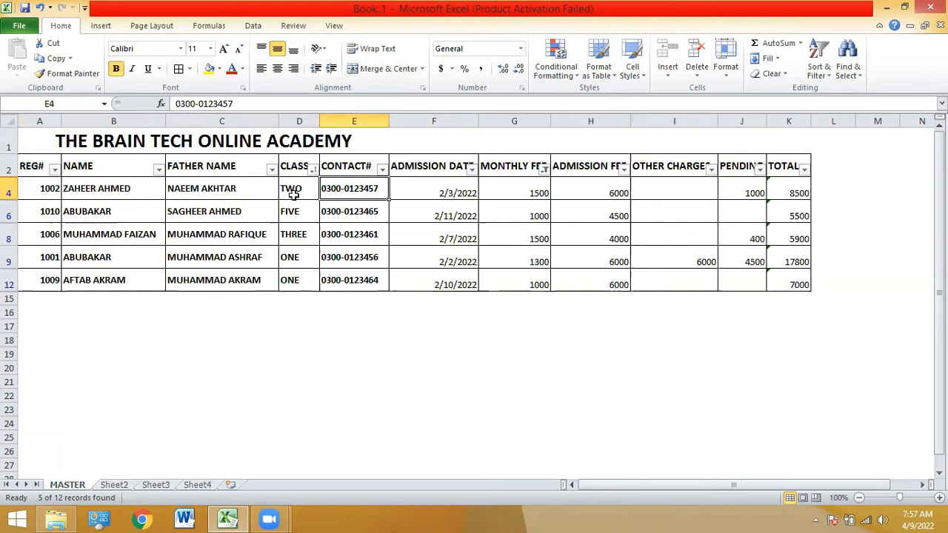
click(332, 26)
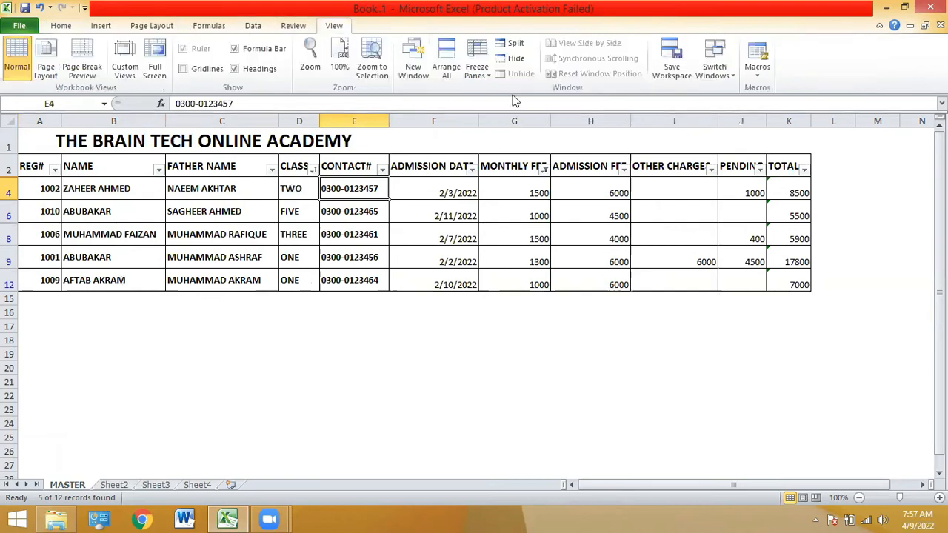
click(479, 71)
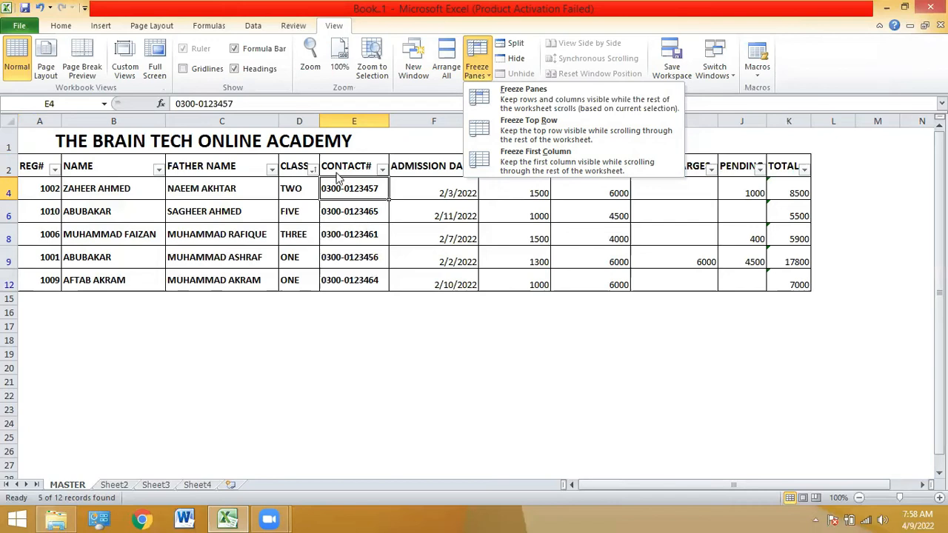
click(516, 108)
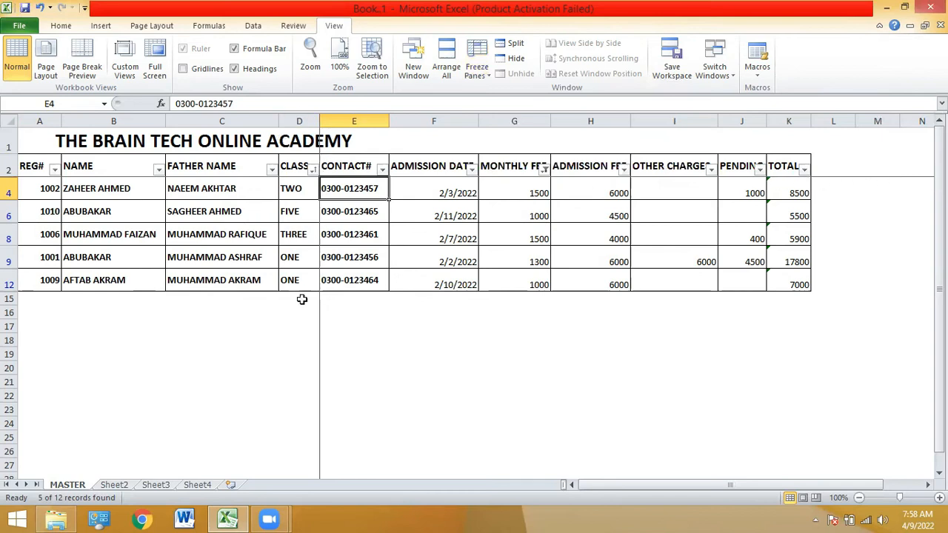
Check the frozen layout by moving among the contact and name entries of the filtered records
click(331, 278)
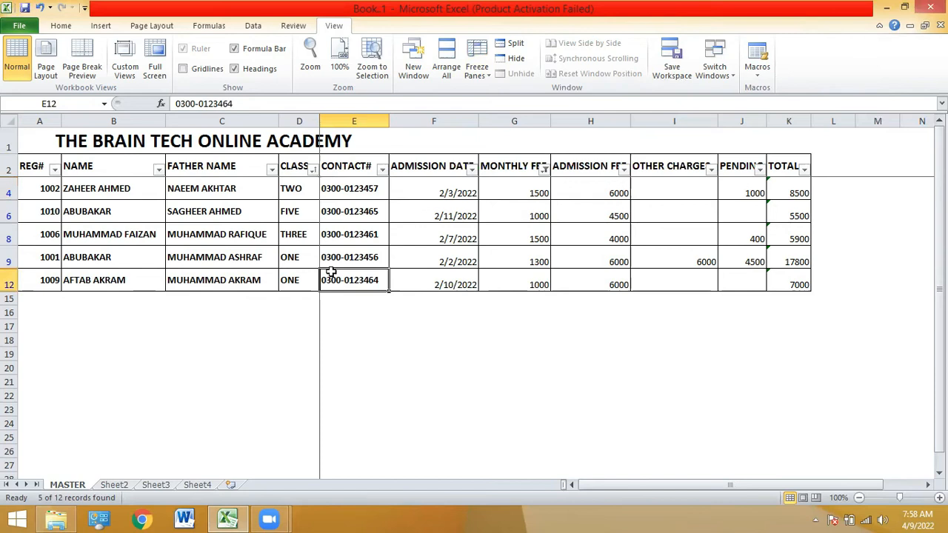
click(77, 188)
key(Up)
key(Up)
key(Down)
key(Down)
key(Down)
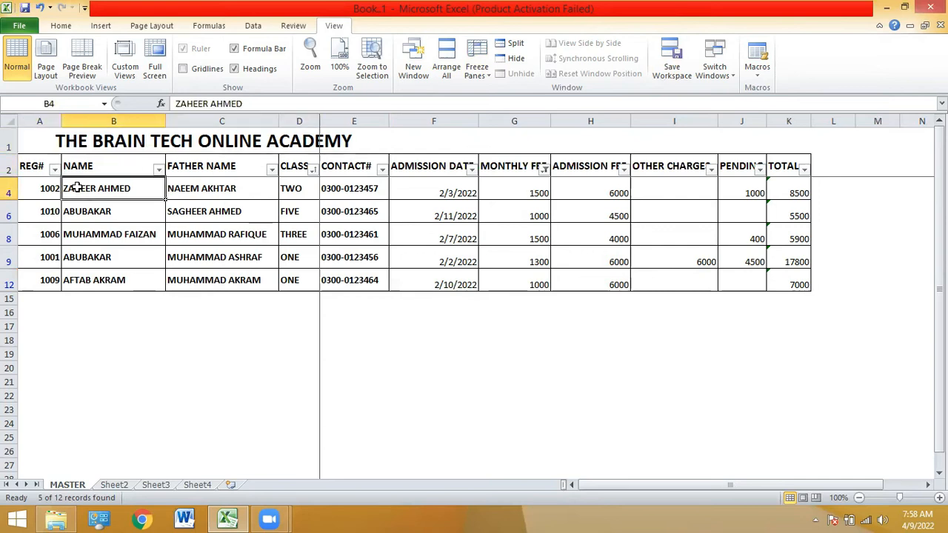
key(Up)
Leave all classes selected and reselect all MONTHLY FEE values so every student record is shown
click(312, 169)
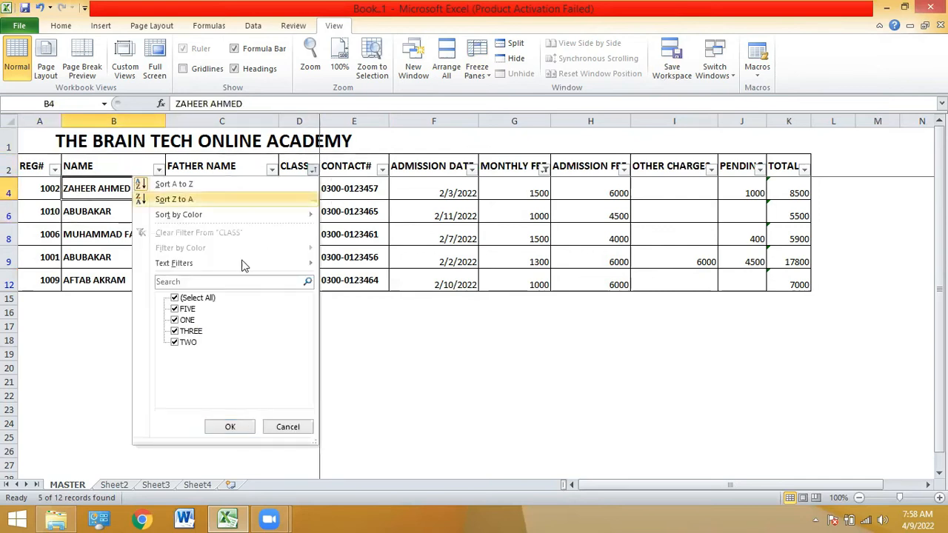
click(228, 427)
click(545, 169)
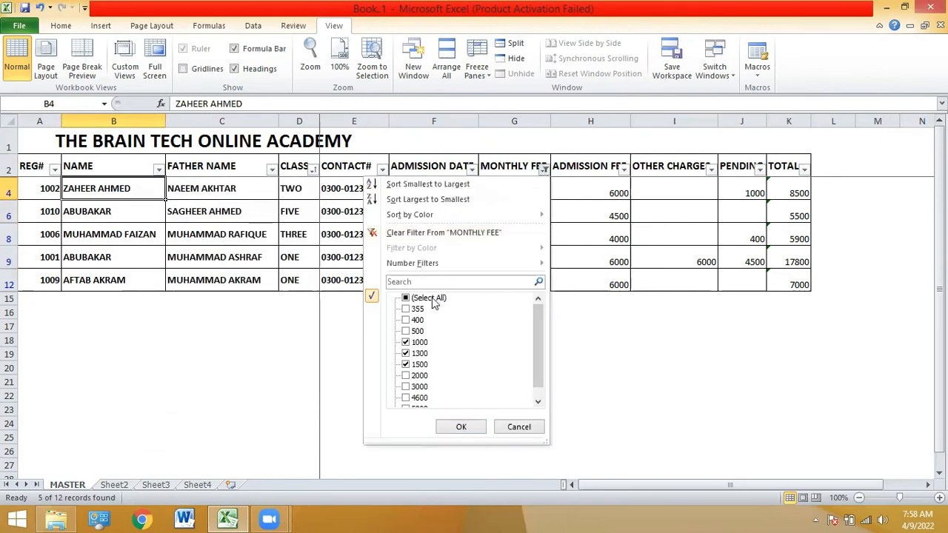
click(434, 298)
click(460, 426)
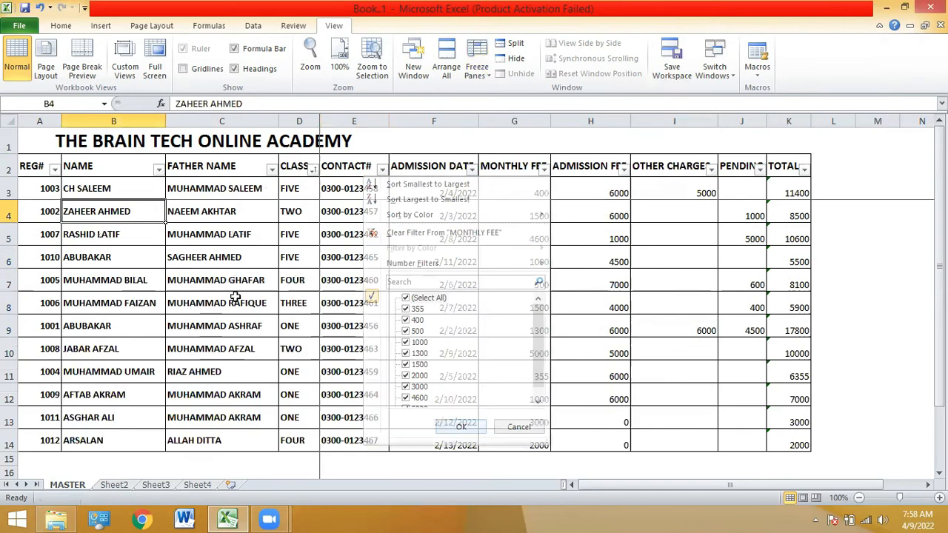
Undo the last three filter changes on the MONTHLY FEE column
click(135, 234)
click(377, 180)
key(ctrl+z)
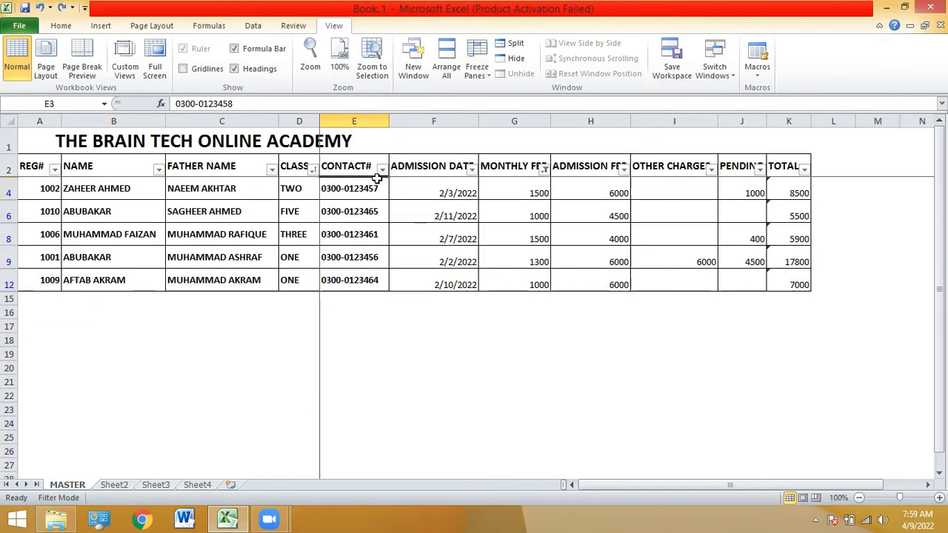
key(ctrl+z)
key(ctrl+z)
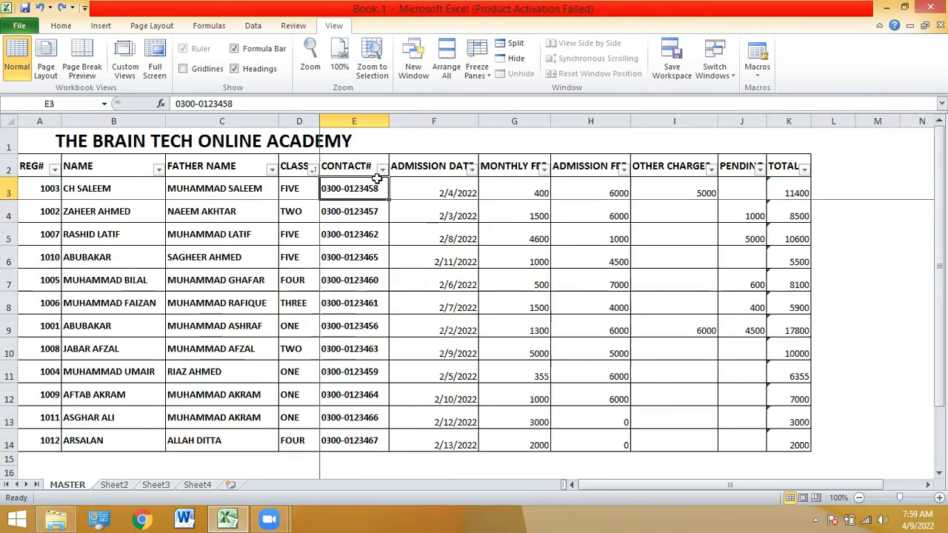
Unfreeze the panes of the MASTER sheet and return to the start of the sheet
click(472, 74)
click(495, 106)
key(Left)
key(Up)
key(ctrl+Home)
Freeze the panes at cell E3 so rows 1 and 2 and the REG# to CLASS columns stay fixed
click(292, 192)
key(Right)
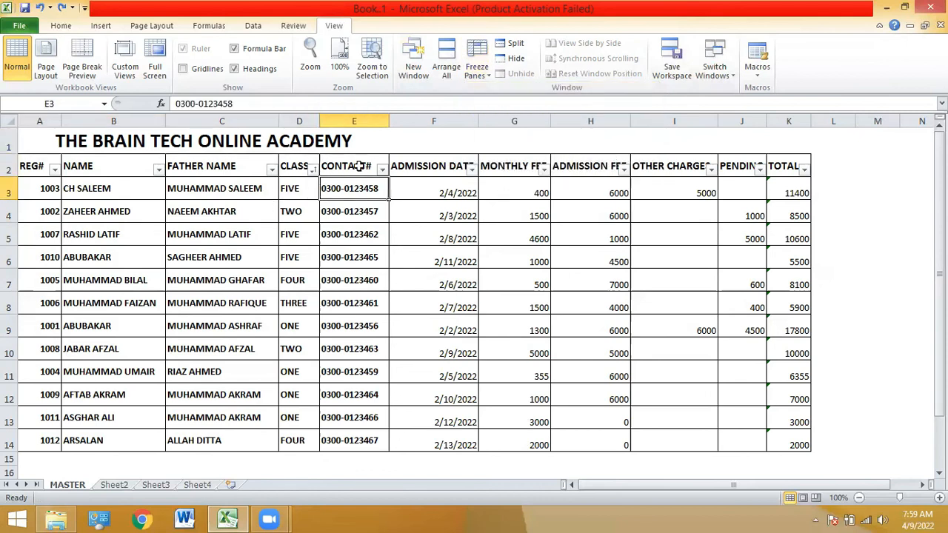
click(447, 65)
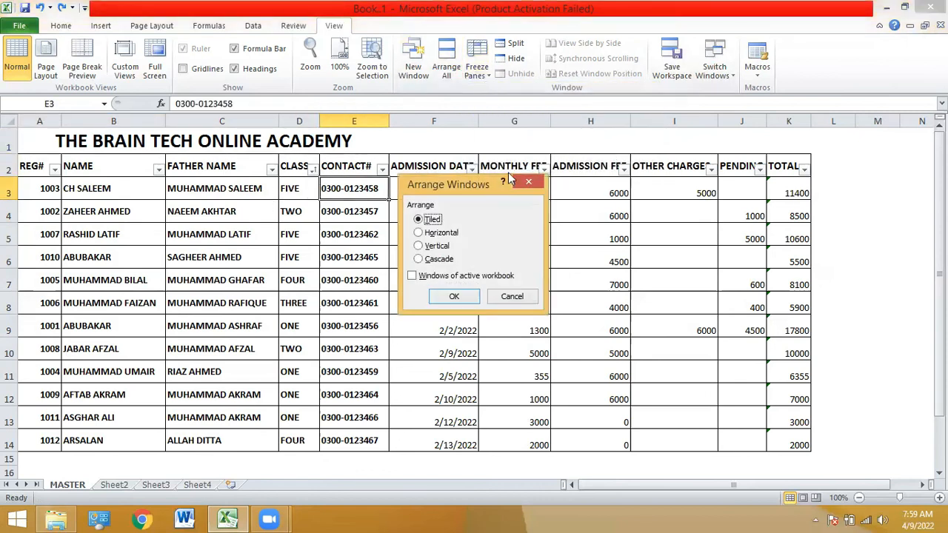
click(534, 185)
click(477, 65)
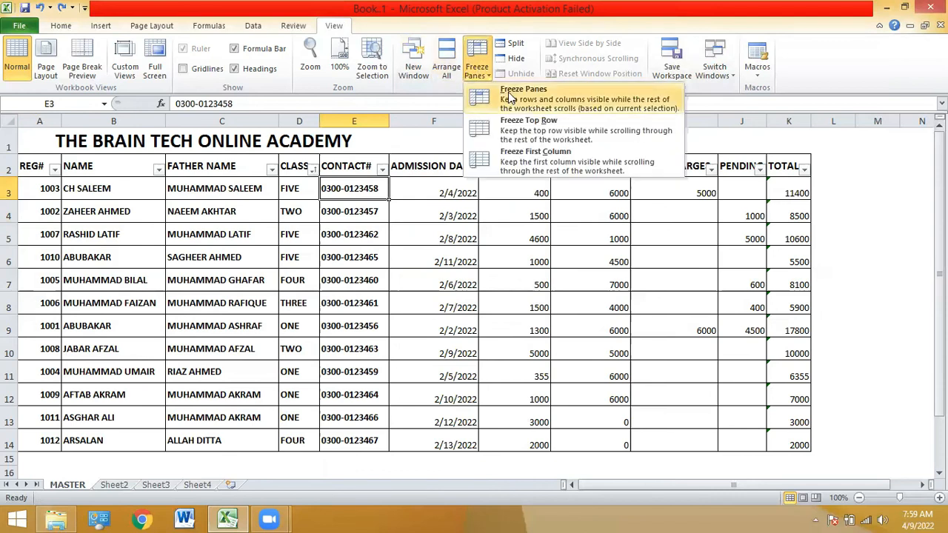
click(511, 97)
Check the frozen columns by moving along row 3 from the name entry out to column R
click(247, 237)
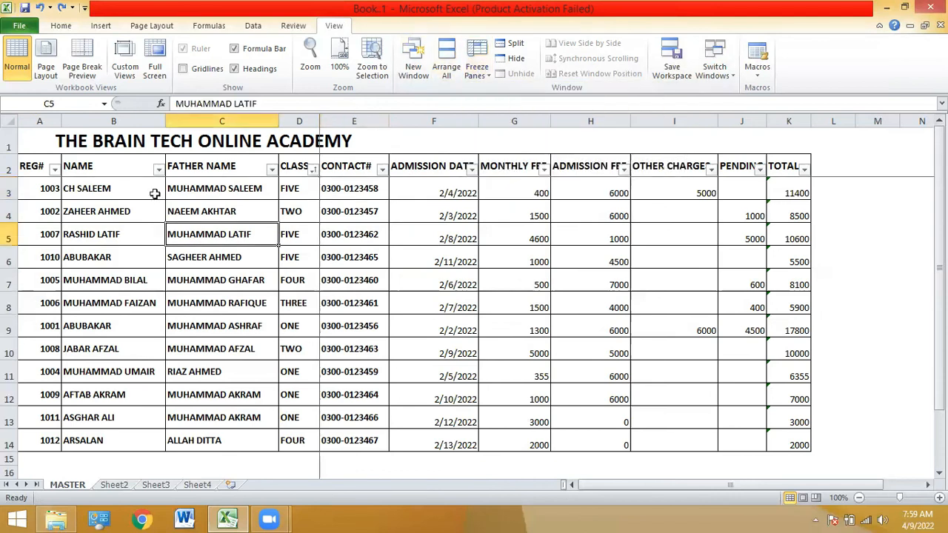
click(119, 184)
key(Right)
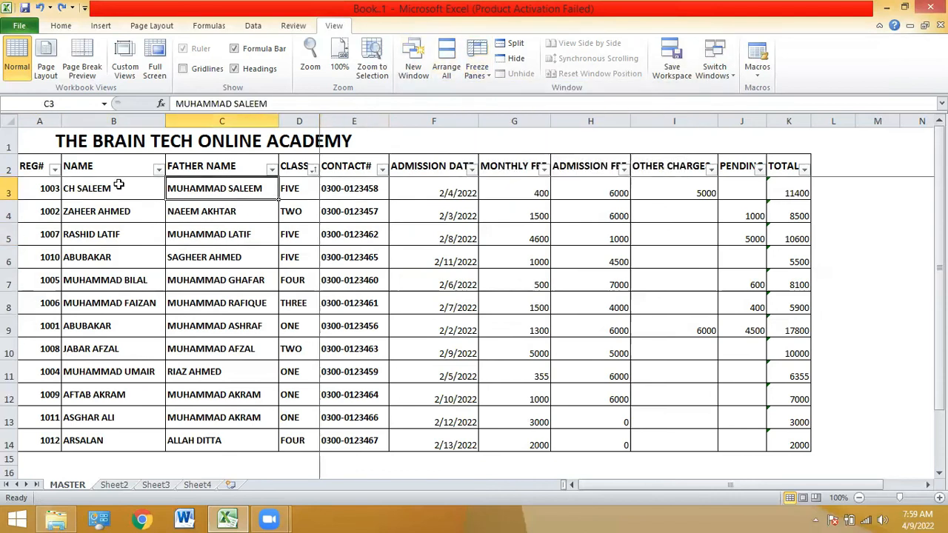
key(Right)
key(Right)
key(Right)
key(Right)
key(Right)
key(Right)
key(Right)
key(Right)
key(Right)
key(Right)
key(Right)
key(Right)
key(Right)
key(Right)
key(Right)
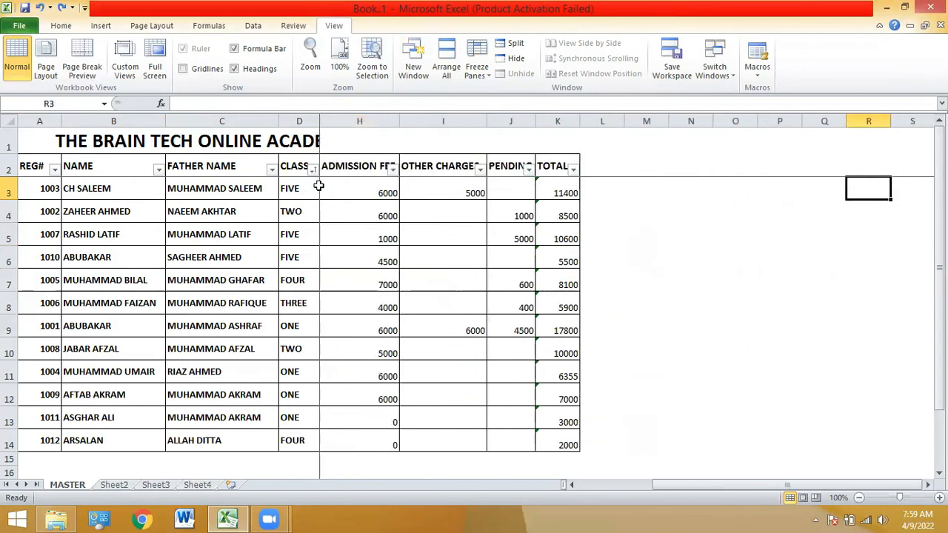
Check the frozen REG# to CLASS columns by moving along row 3 beyond column R and back to the TOTAL column
key(Right)
key(Right)
key(Right)
key(Left)
key(Left)
key(Left)
key(Left)
key(Left)
key(Left)
key(Left)
key(Left)
key(Left)
key(Left)
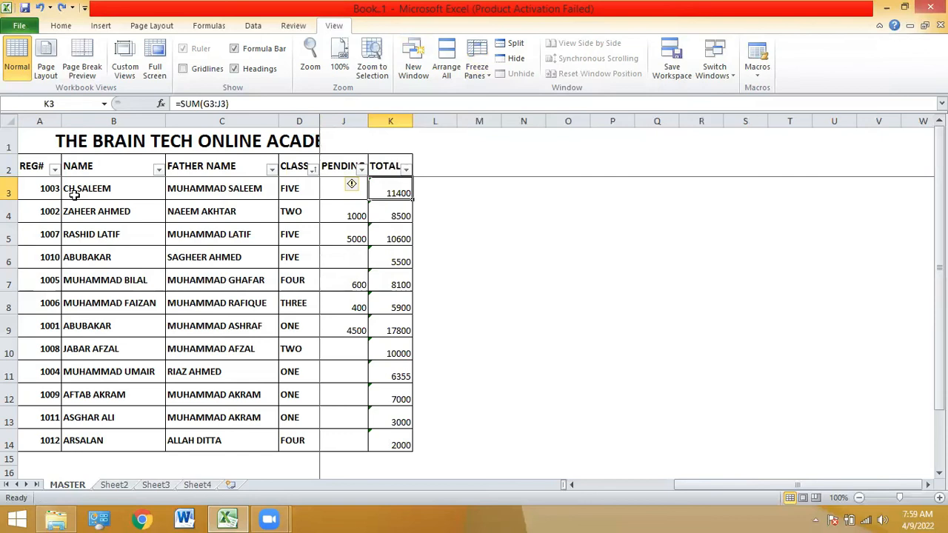
Check the frozen header rows by moving down the TOTAL column past the table, across to column A and down to row 26
key(Down)
key(Down)
key(Down)
key(Down)
key(Down)
key(Down)
key(Down)
key(Down)
key(Down)
key(Down)
key(Down)
key(Down)
key(Down)
key(Down)
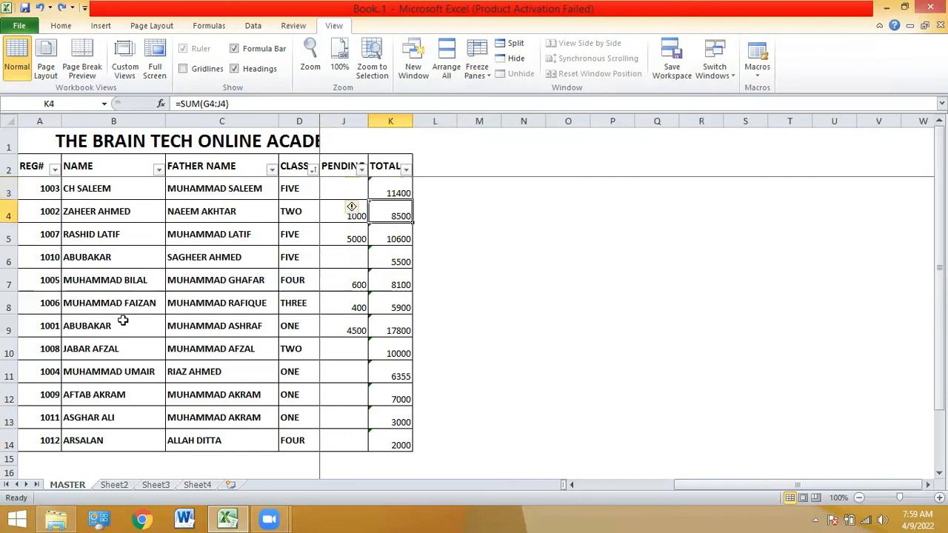
key(Left)
key(Left)
key(Left)
key(Left)
key(Left)
key(Left)
key(Left)
key(Left)
key(Left)
key(Left)
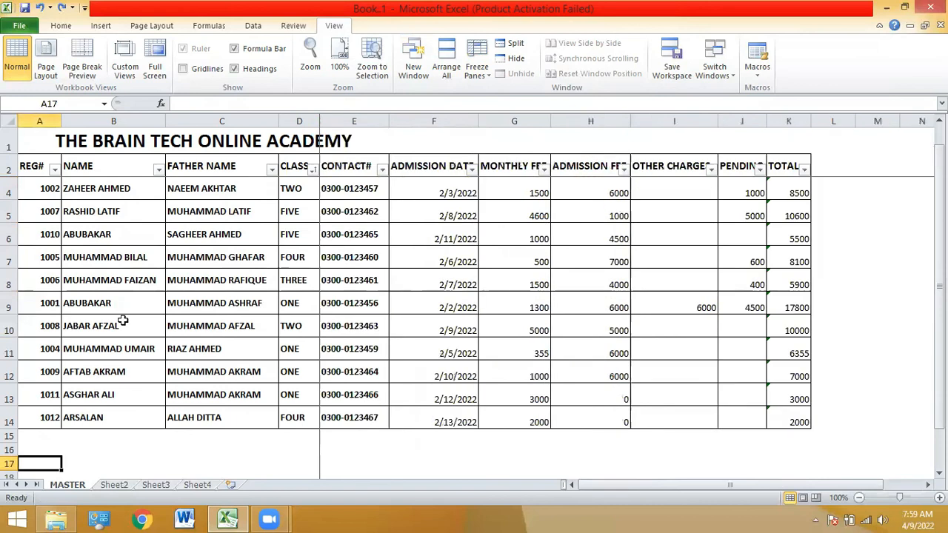
key(Down)
key(Down)
key(Down)
key(Down)
key(Down)
key(Down)
key(Down)
key(Down)
key(Down)
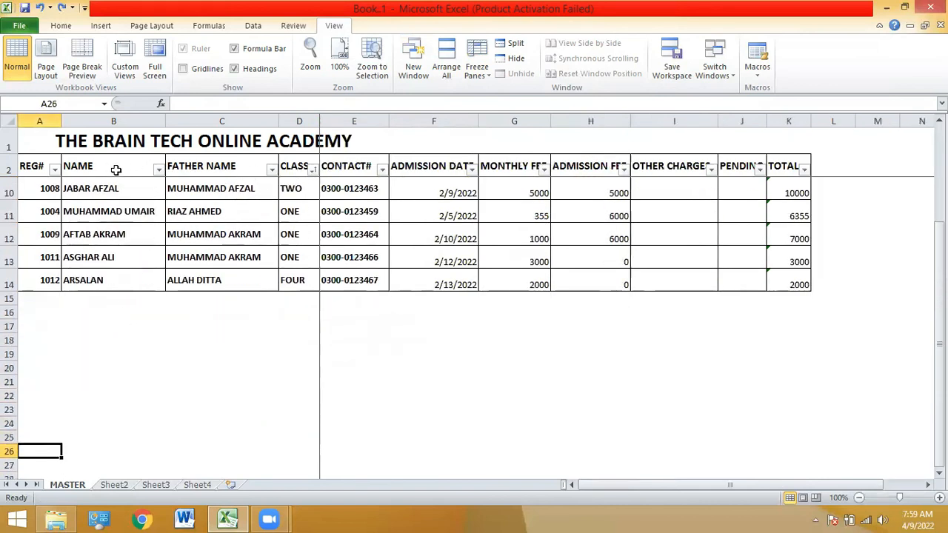
Check the frozen headers again from row 10 of the NAME column down to row 26 and back up
click(97, 190)
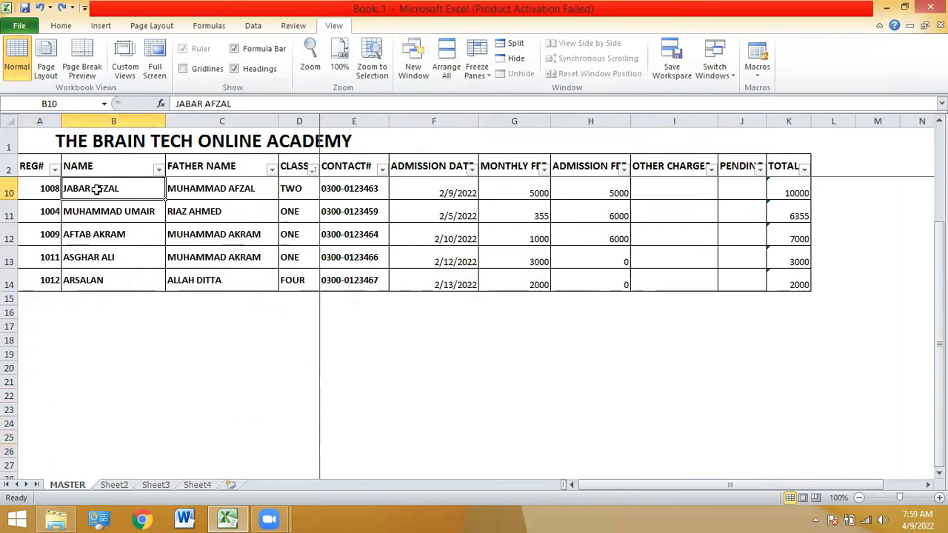
key(Down)
key(Down)
key(Down)
key(Down)
key(Down)
key(Down)
key(Down)
key(Down)
key(Down)
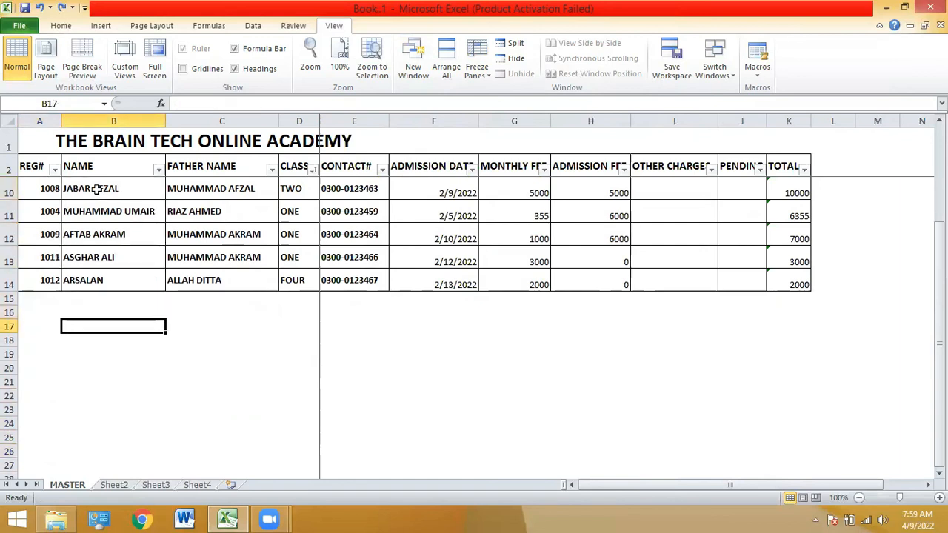
key(Down)
key(Down)
key(Down)
key(Down)
key(Down)
key(Down)
key(Down)
key(Down)
key(Down)
key(Down)
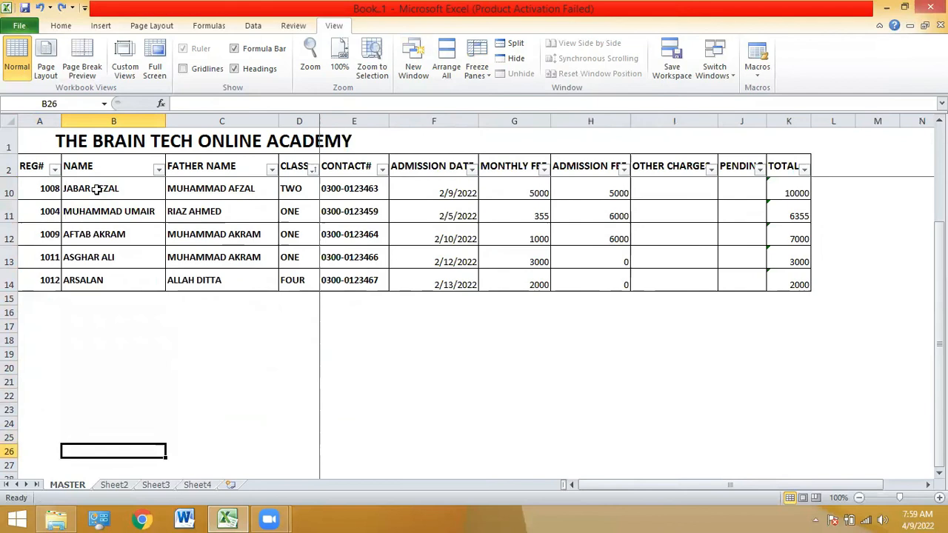
key(Up)
key(Up)
key(Up)
key(Up)
key(Up)
key(Up)
key(Up)
key(Up)
key(Up)
key(Up)
key(Up)
key(Up)
key(Up)
key(Up)
key(Up)
key(Up)
key(Up)
key(Up)
key(Up)
key(Up)
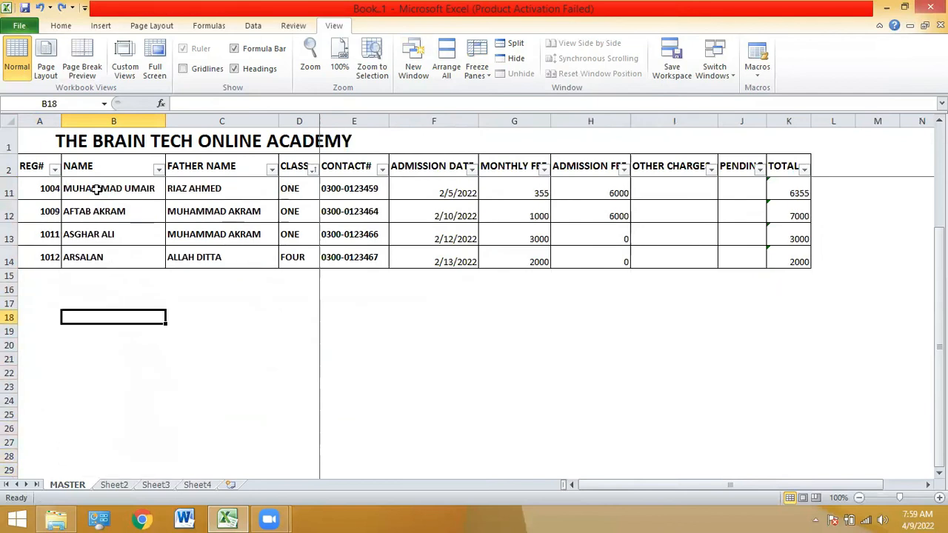
Unfreeze the panes of the MASTER sheet and go back to the title cell A1
click(477, 66)
click(503, 97)
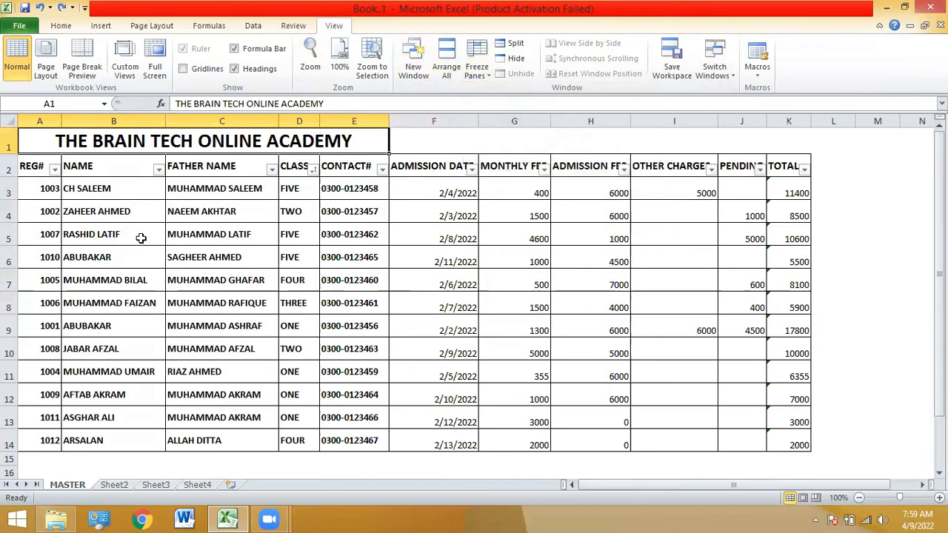
Examine how the title and header rows scroll without a freeze by moving down column B past the table and back to the title
key(Down)
key(Down)
key(Down)
key(Down)
key(Down)
key(Down)
key(Down)
key(Down)
key(Down)
key(Down)
key(Down)
key(Down)
key(Down)
key(Down)
key(Down)
key(Down)
key(Down)
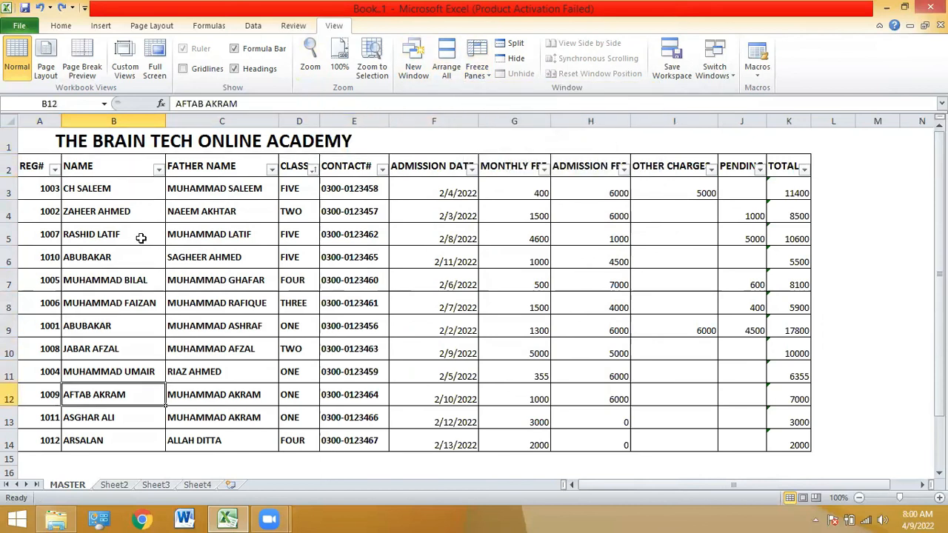
key(Down)
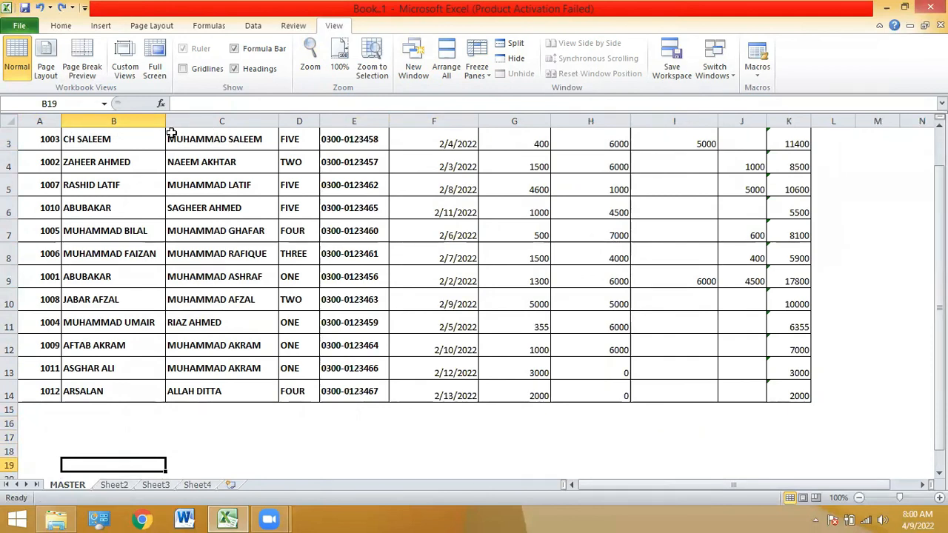
key(Down)
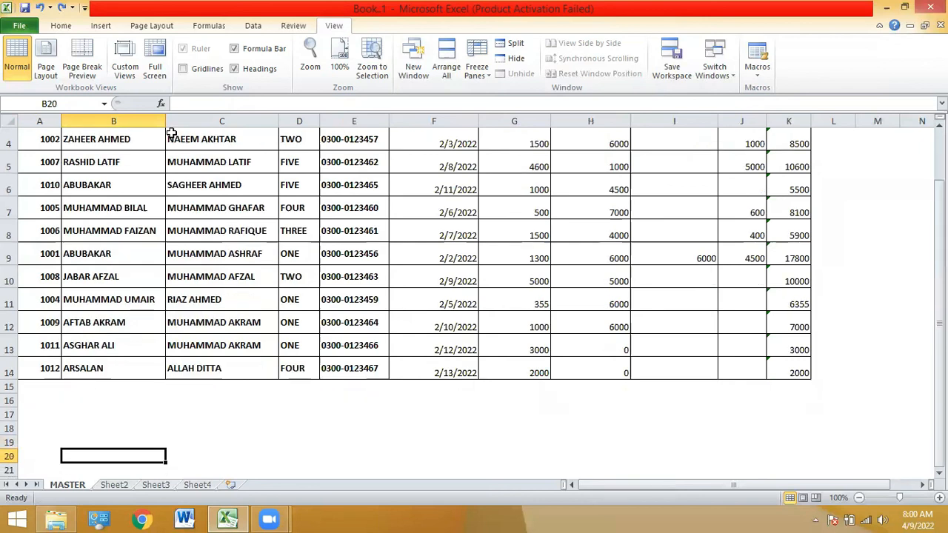
key(Down)
key(Down)
key(Down)
key(Down)
key(Down)
key(Down)
key(Down)
key(Down)
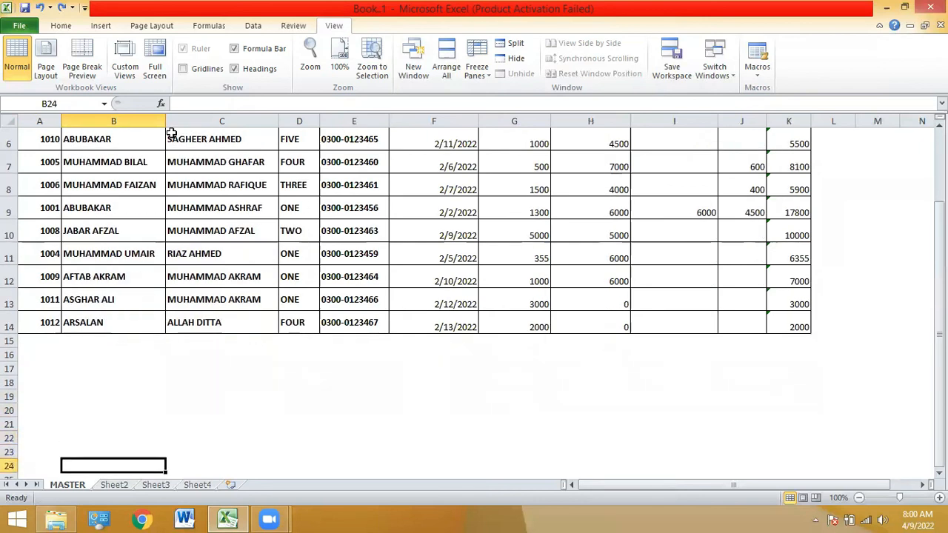
key(Up)
key(Up)
key(Up)
key(Up)
key(Up)
key(Up)
key(Up)
key(Up)
key(Up)
key(Up)
key(Up)
key(Up)
key(Up)
key(Up)
key(Up)
key(Up)
key(Up)
key(Up)
key(Up)
key(Up)
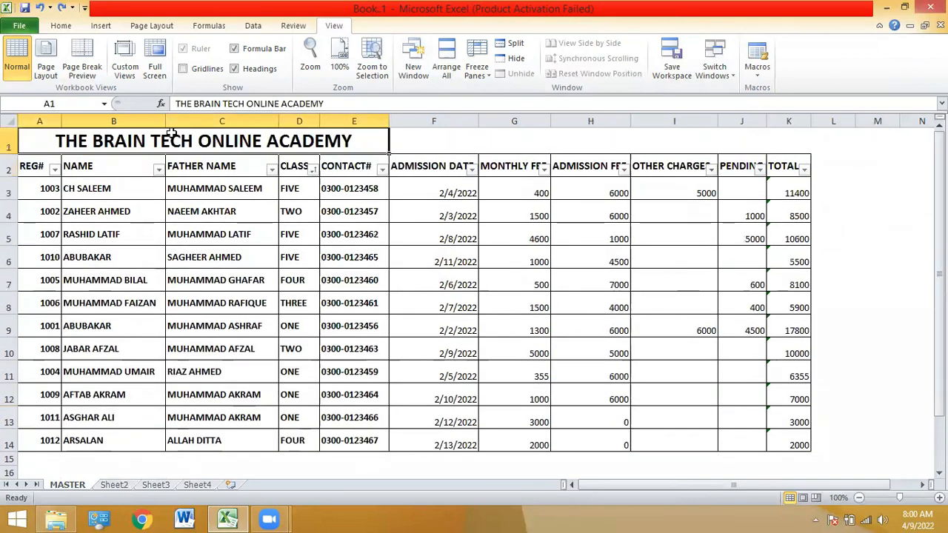
Replace a trial top-row freeze with panes frozen at cell E3, keeping rows 1 and 2 and the REG# to CLASS columns fixed
click(356, 188)
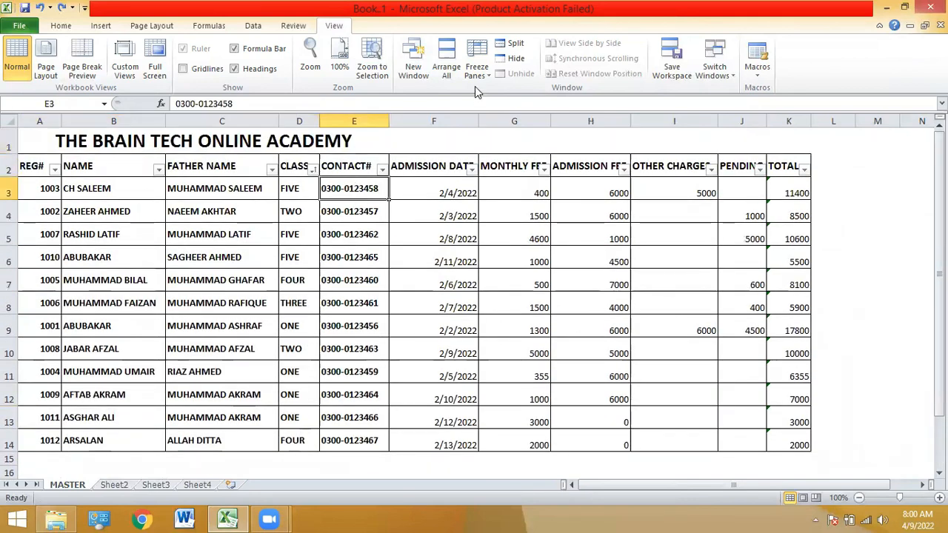
click(477, 70)
click(526, 122)
click(477, 66)
click(489, 100)
click(477, 66)
click(512, 104)
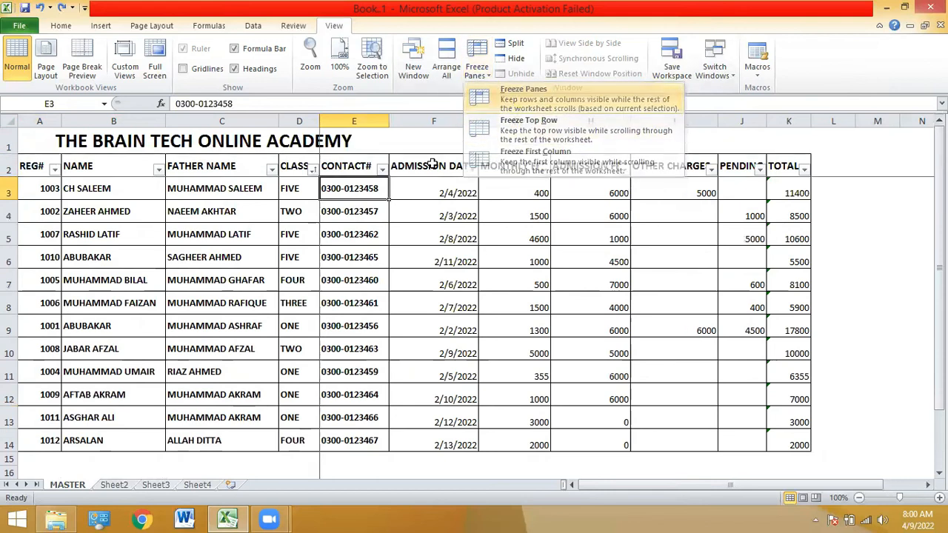
Check the frozen header rows by moving down the CONTACT# column from cell E3 to row 26
key(Down)
key(Down)
key(Down)
key(Down)
key(Down)
key(Down)
key(Down)
key(Down)
key(Down)
key(Down)
key(Down)
key(Down)
key(Down)
key(Down)
key(Down)
key(Down)
key(Down)
key(Down)
key(Down)
key(Down)
key(Down)
key(Down)
key(Down)
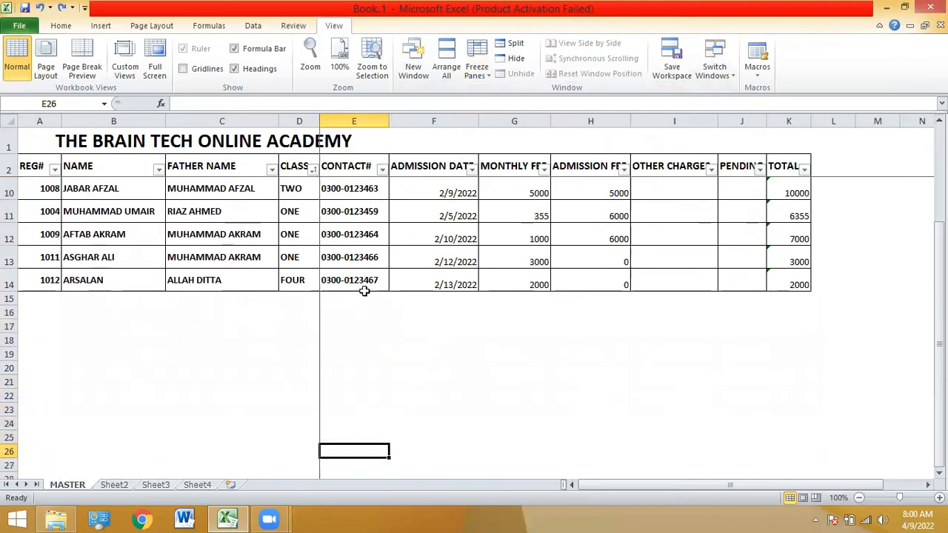
Examine the frozen title and headers further by moving from cell E14 down the CONTACT# column past row 43
click(363, 277)
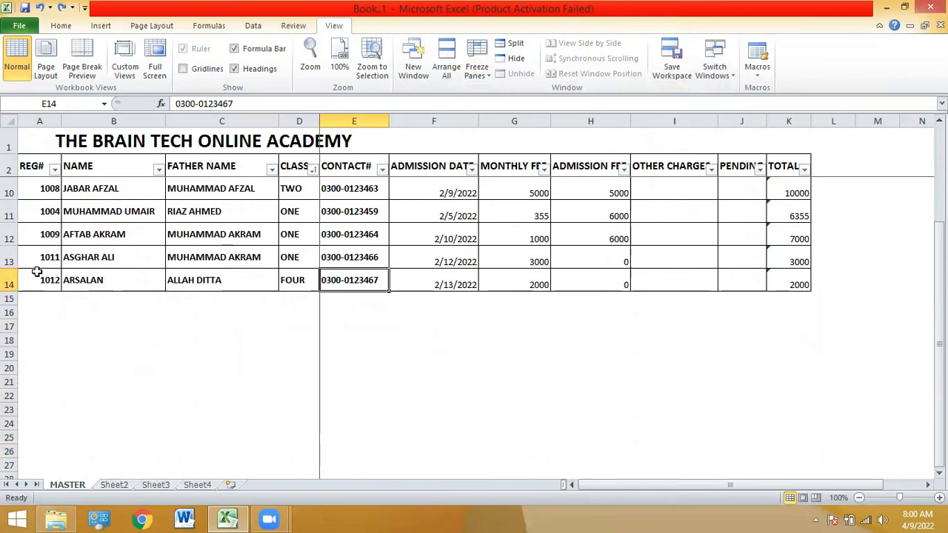
key(Down)
key(Down)
key(Down)
key(Down)
key(Down)
key(Down)
key(Down)
key(Down)
key(Down)
key(Down)
key(Down)
key(Down)
key(Down)
key(Down)
key(Down)
key(Down)
key(Down)
key(Down)
key(Down)
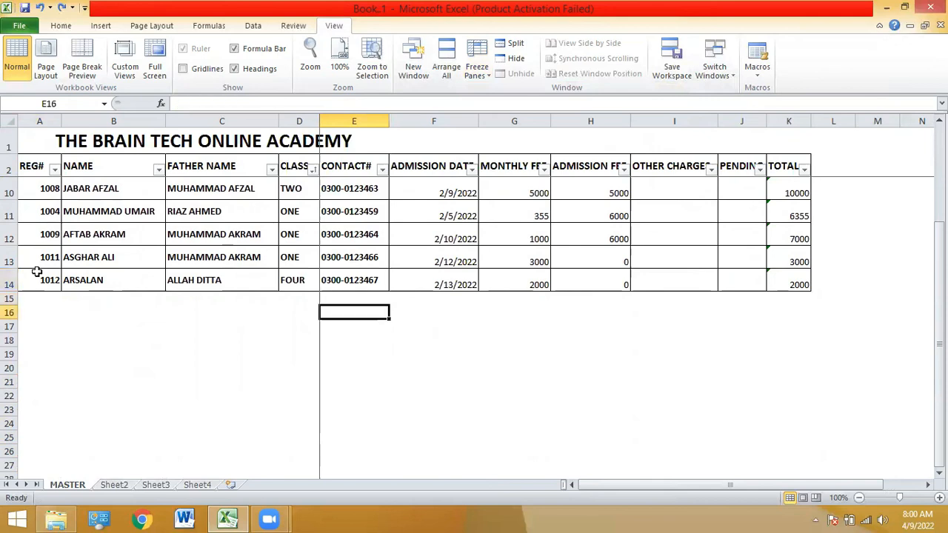
key(Down)
key(Down)
key(Down)
key(Down)
key(Down)
key(Down)
key(Down)
key(Down)
key(Down)
key(Down)
key(Down)
key(Down)
key(Down)
key(Down)
key(Down)
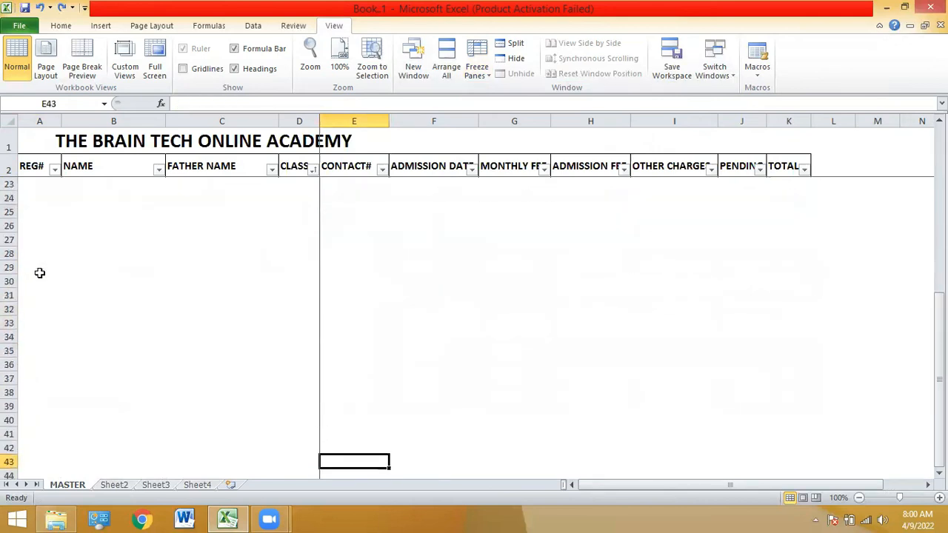
Return to the first student rows of the MASTER sheet and select cell F6 in the ADMISSION DATE column
click(349, 167)
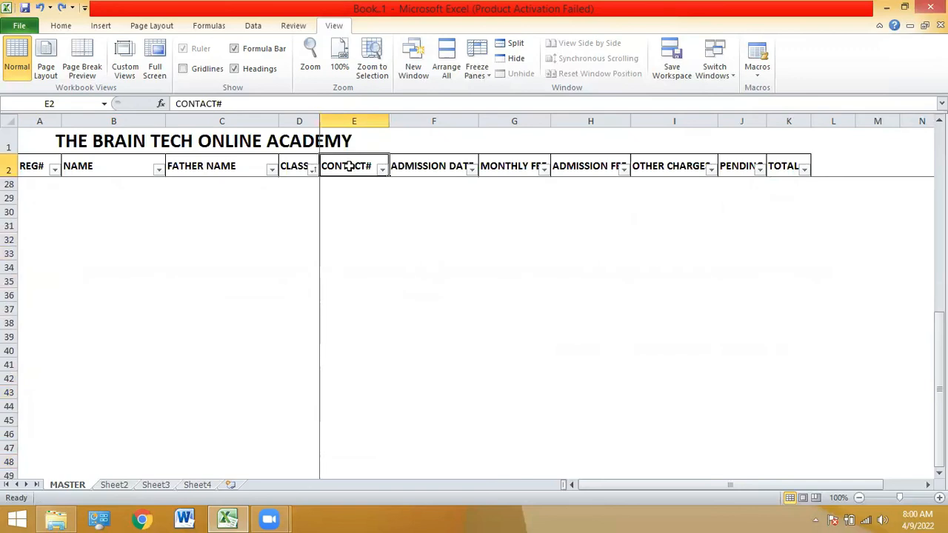
click(285, 141)
scroll(392, 247, up, 8)
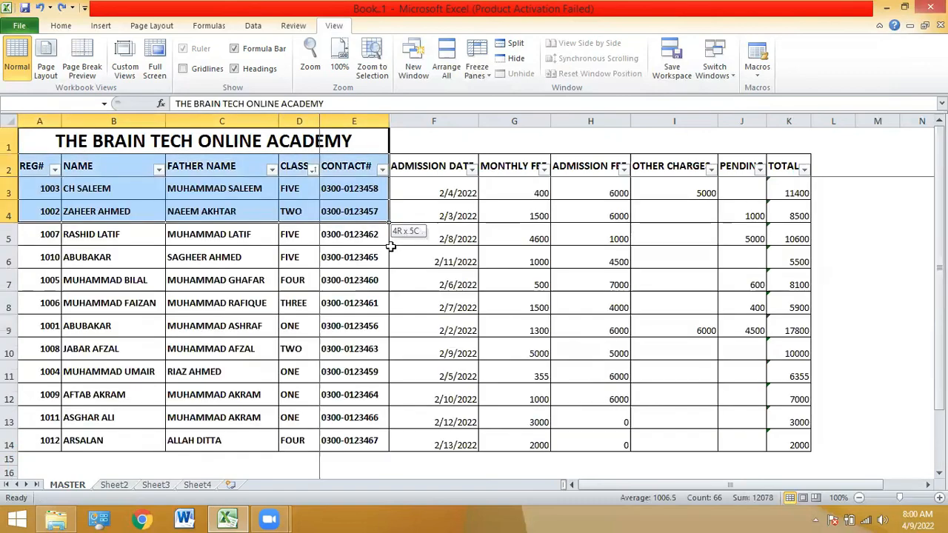
click(391, 252)
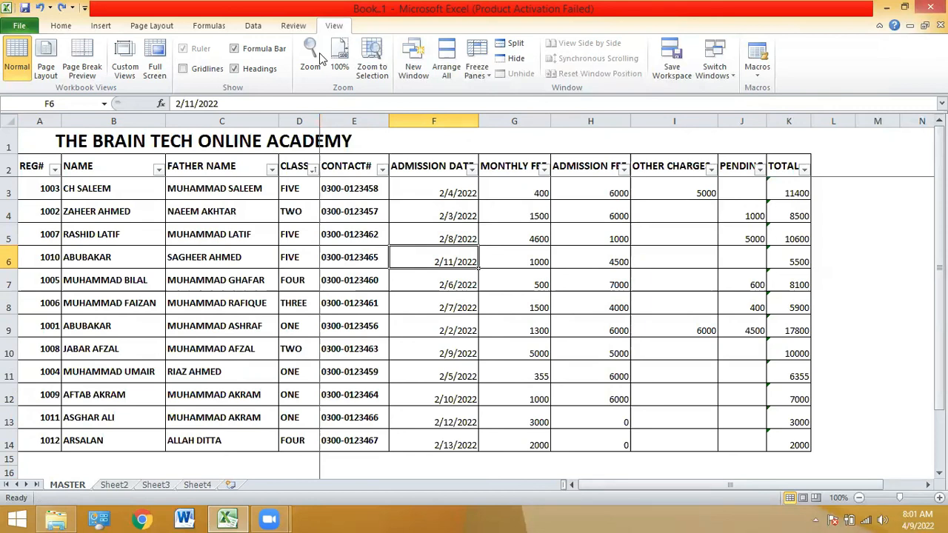
click(618, 137)
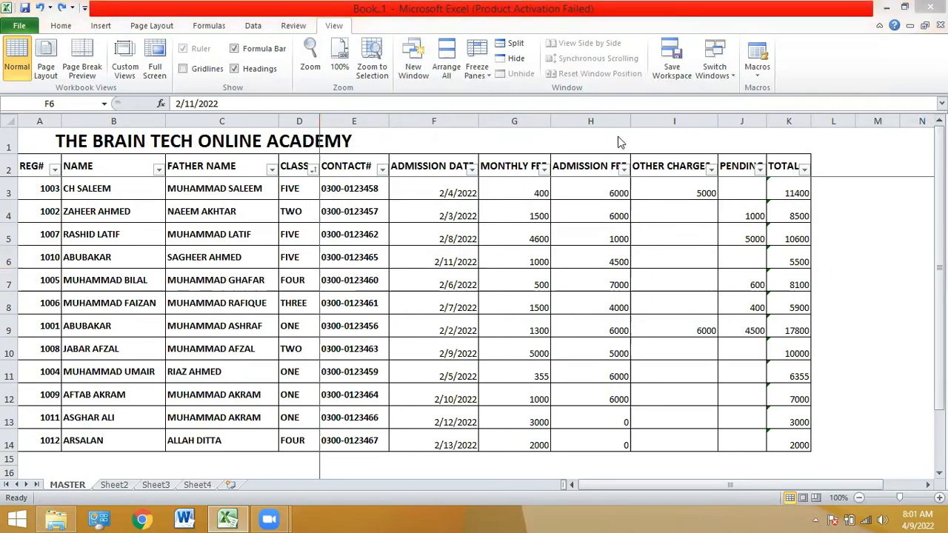